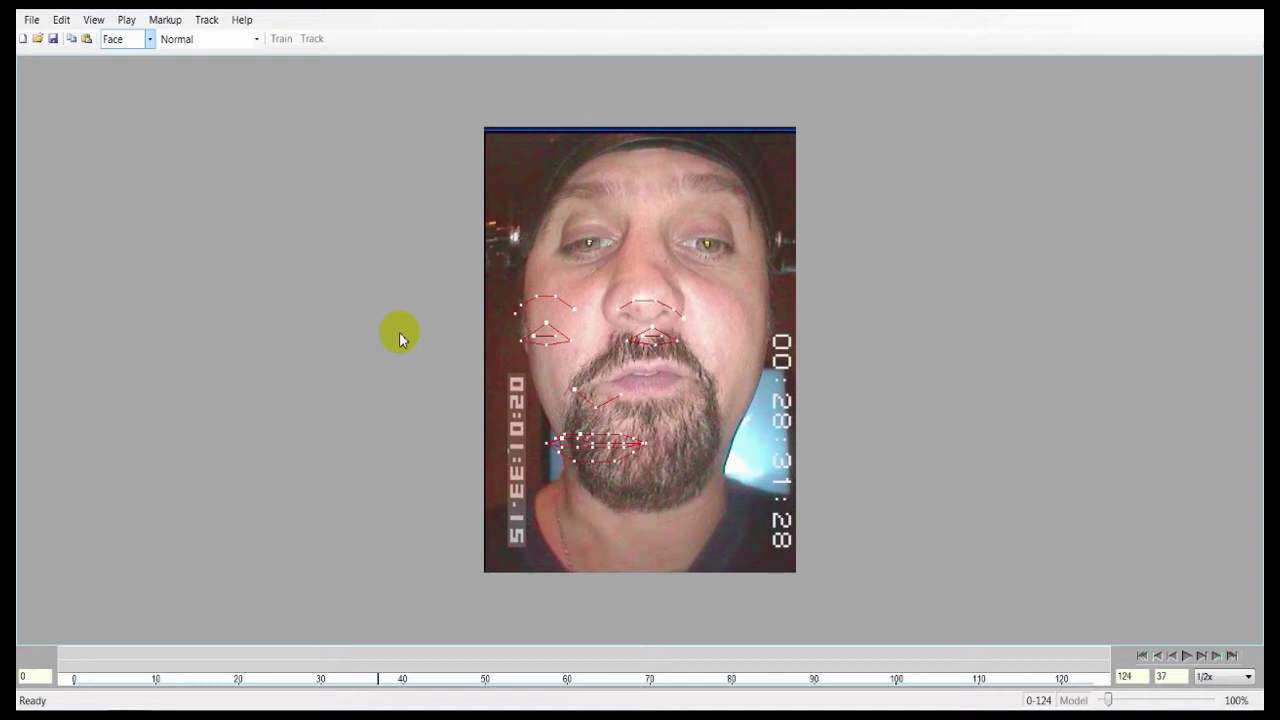
Step: Display the Eyes, Brows and Mouth landmark groups one after another on the face image
{"action": "scroll", "coordinate": [396, 335], "scroll_direction": "up", "scroll_amount": 1}
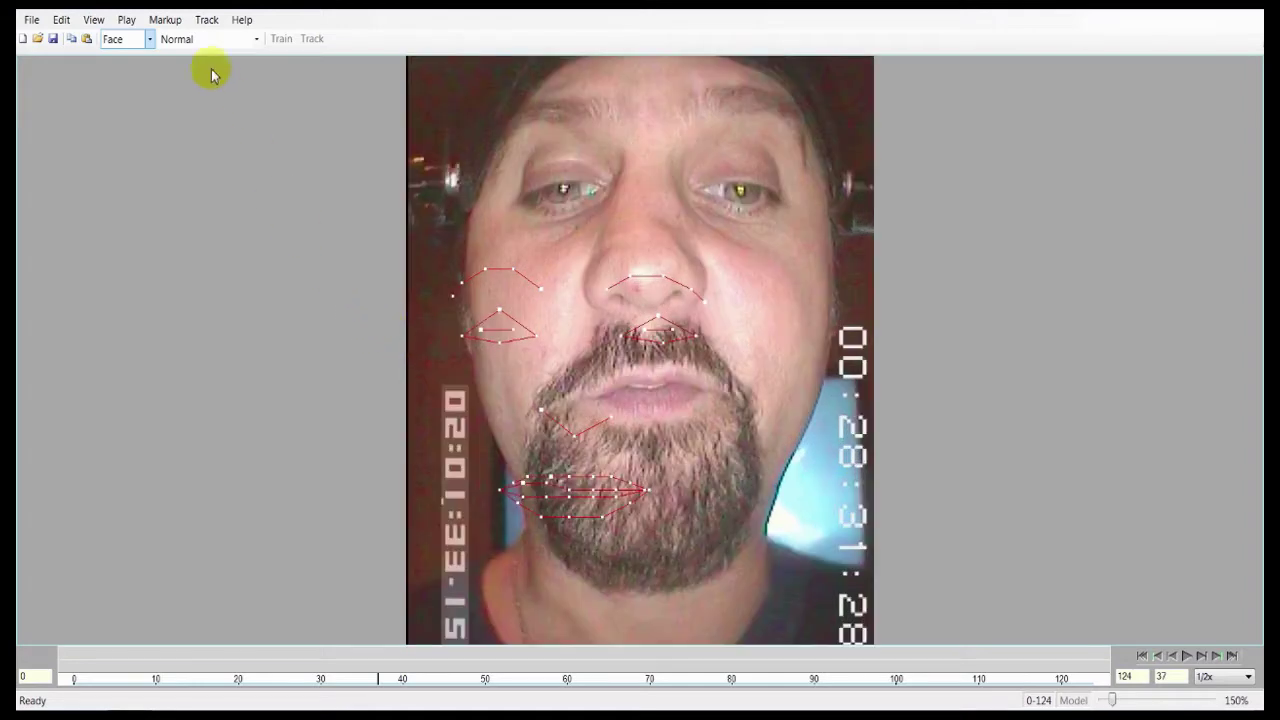
{"action": "left_click", "coordinate": [126, 40]}
{"action": "left_click", "coordinate": [130, 85]}
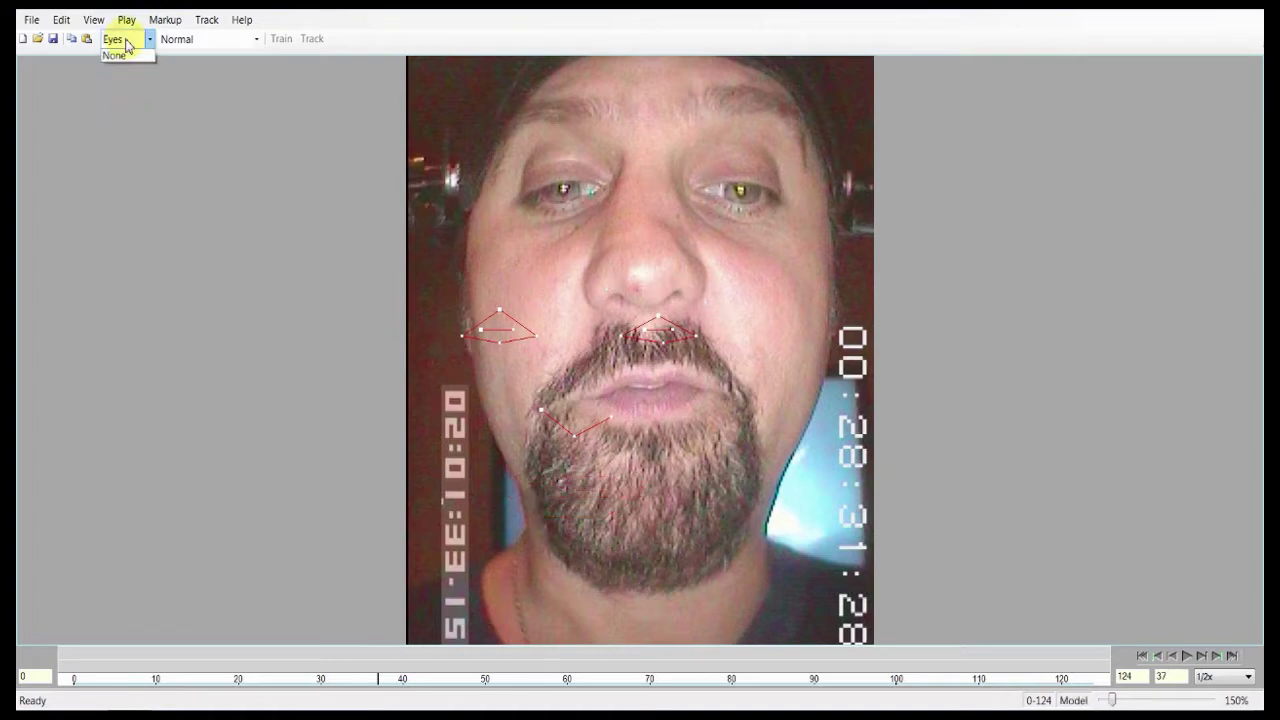
{"action": "left_click", "coordinate": [122, 40]}
{"action": "left_click", "coordinate": [116, 98]}
{"action": "left_click", "coordinate": [125, 42]}
{"action": "left_click", "coordinate": [131, 82]}
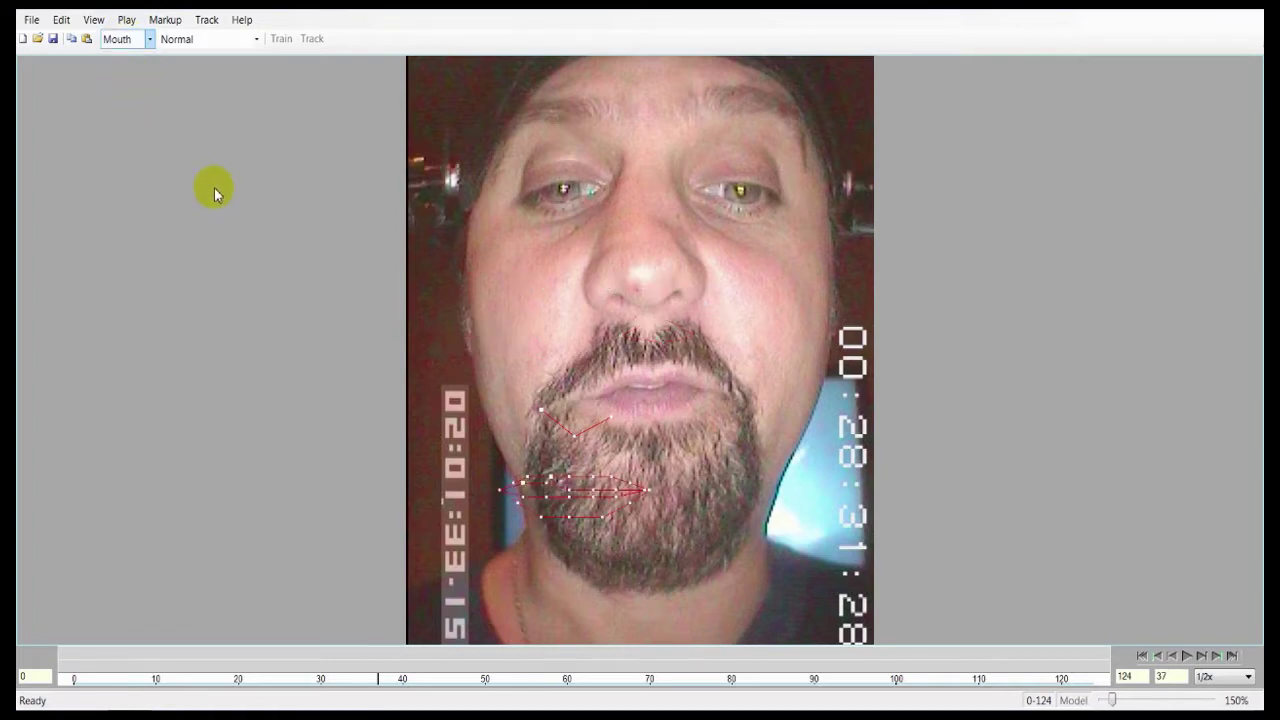
Step: Show the Face landmark group, and set the active landmark group to Eyes
{"action": "left_click", "coordinate": [149, 39]}
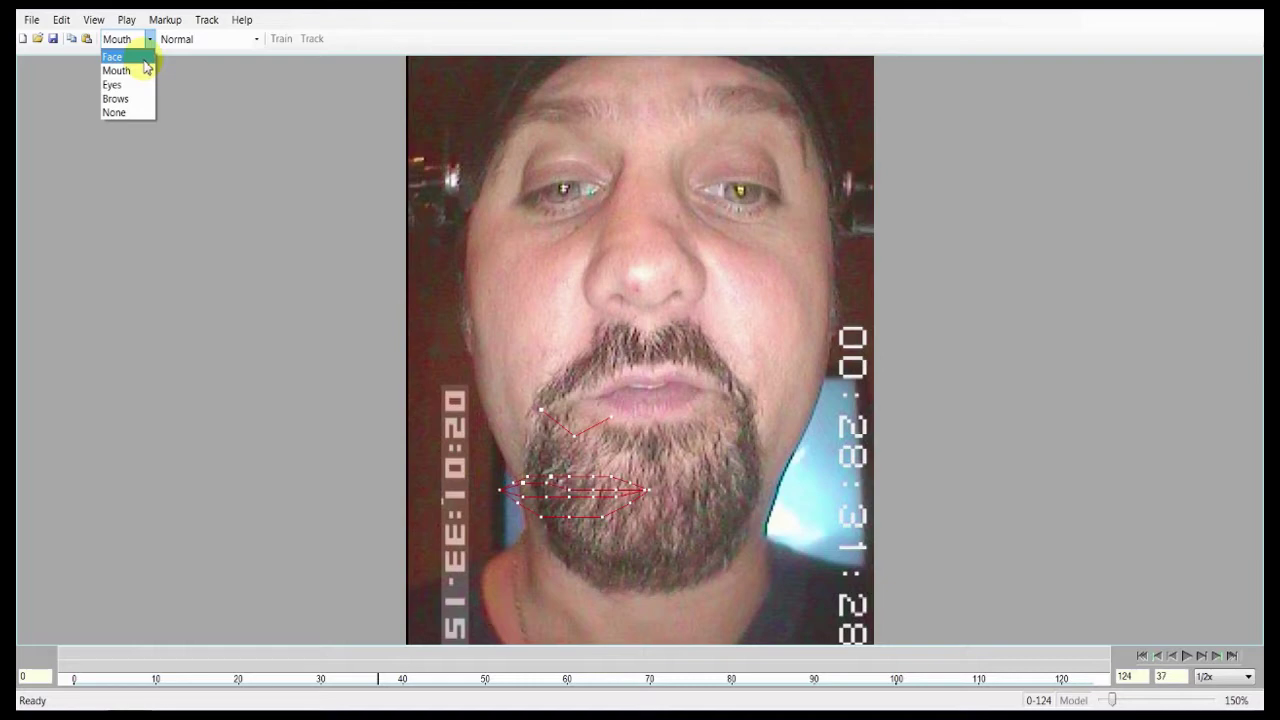
{"action": "left_click", "coordinate": [144, 57]}
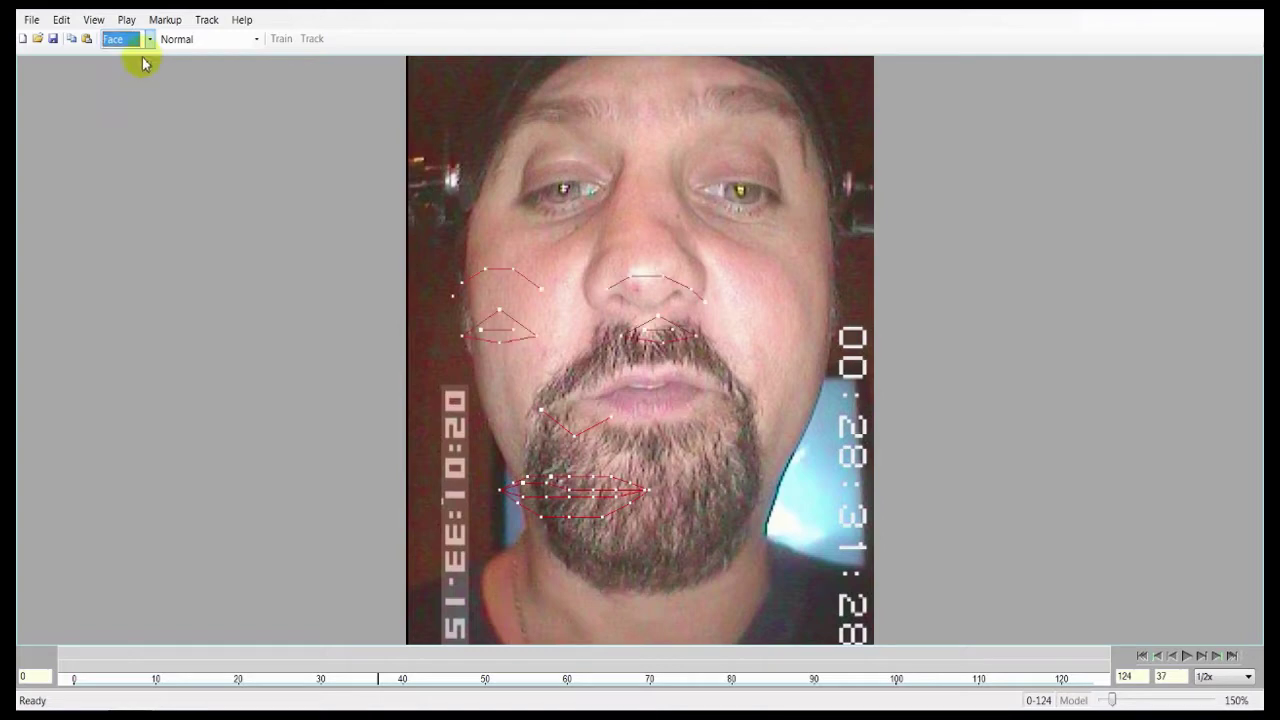
{"action": "left_click", "coordinate": [147, 39]}
{"action": "left_click", "coordinate": [118, 84]}
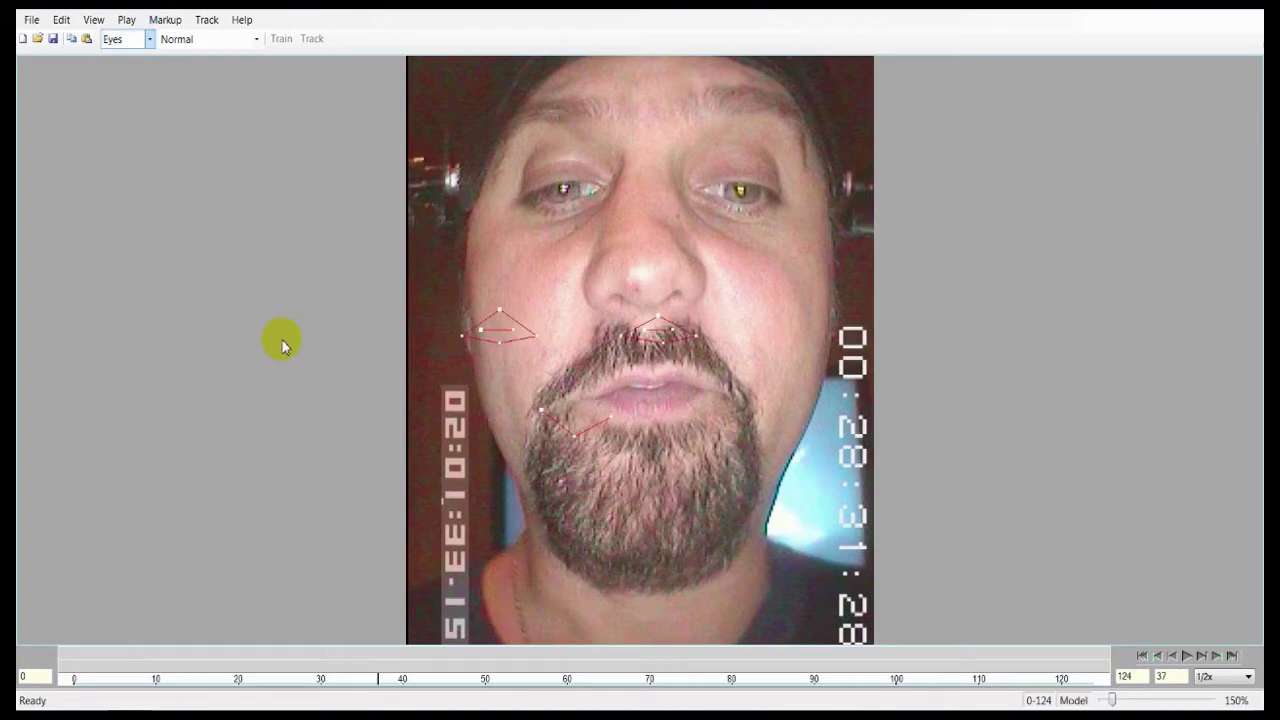
Step: At frame 0, place the middle nose landmark under the nose and one end landmark on the right nostril in the image
{"action": "scroll", "coordinate": [256, 346], "scroll_direction": "up", "scroll_amount": 1}
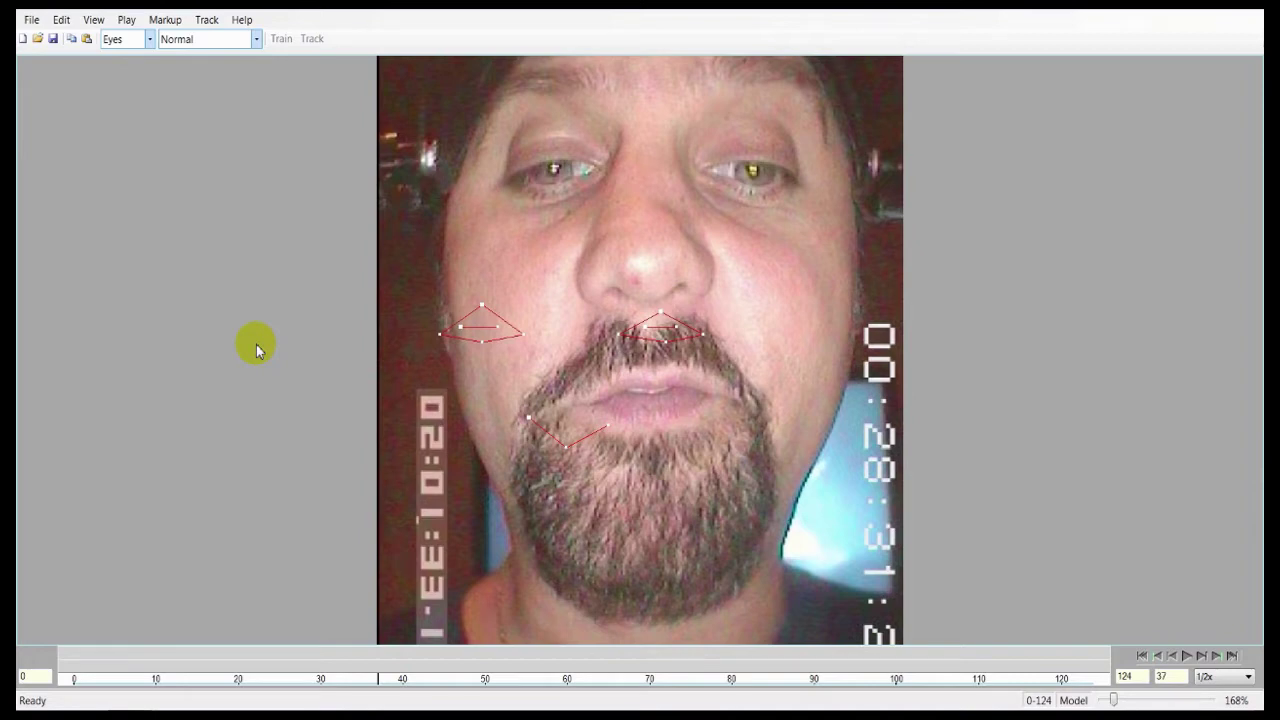
{"action": "left_click_drag", "start_coordinate": [775, 485], "coordinate": [826, 534]}
{"action": "left_click", "coordinate": [519, 405]}
{"action": "left_click_drag", "start_coordinate": [372, 680], "coordinate": [72, 679]}
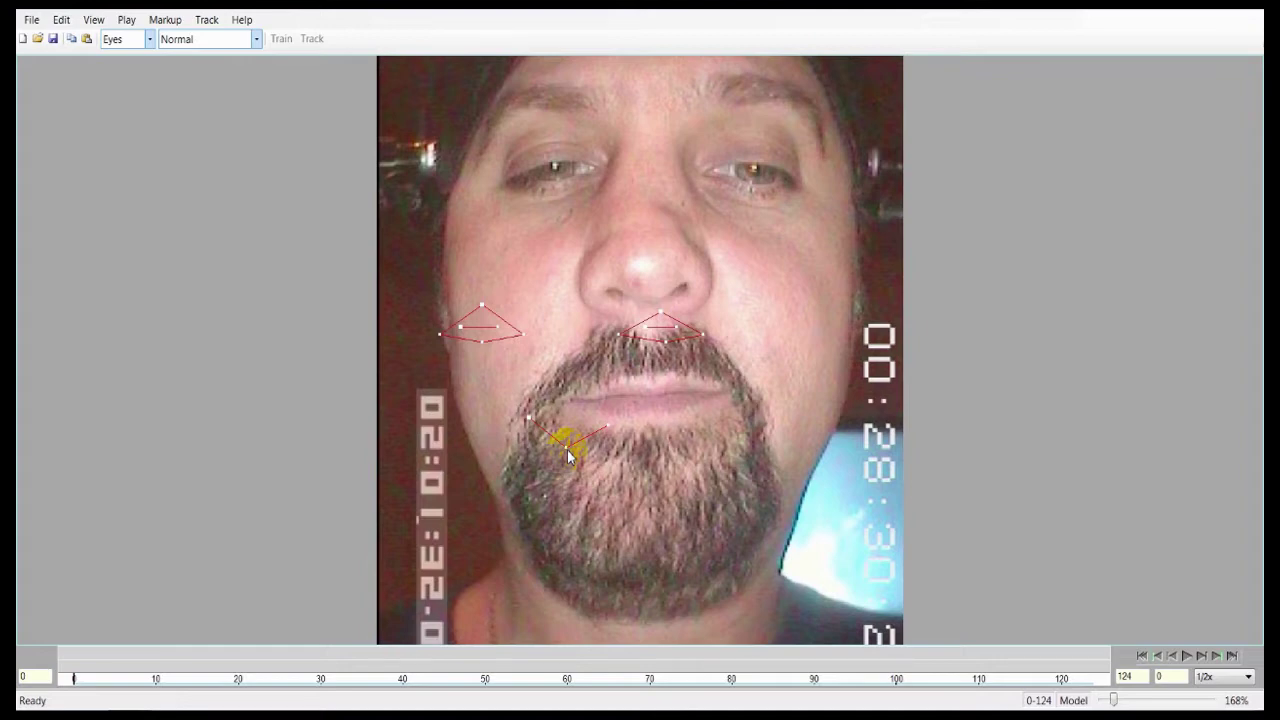
{"action": "left_click_drag", "start_coordinate": [568, 450], "coordinate": [645, 307]}
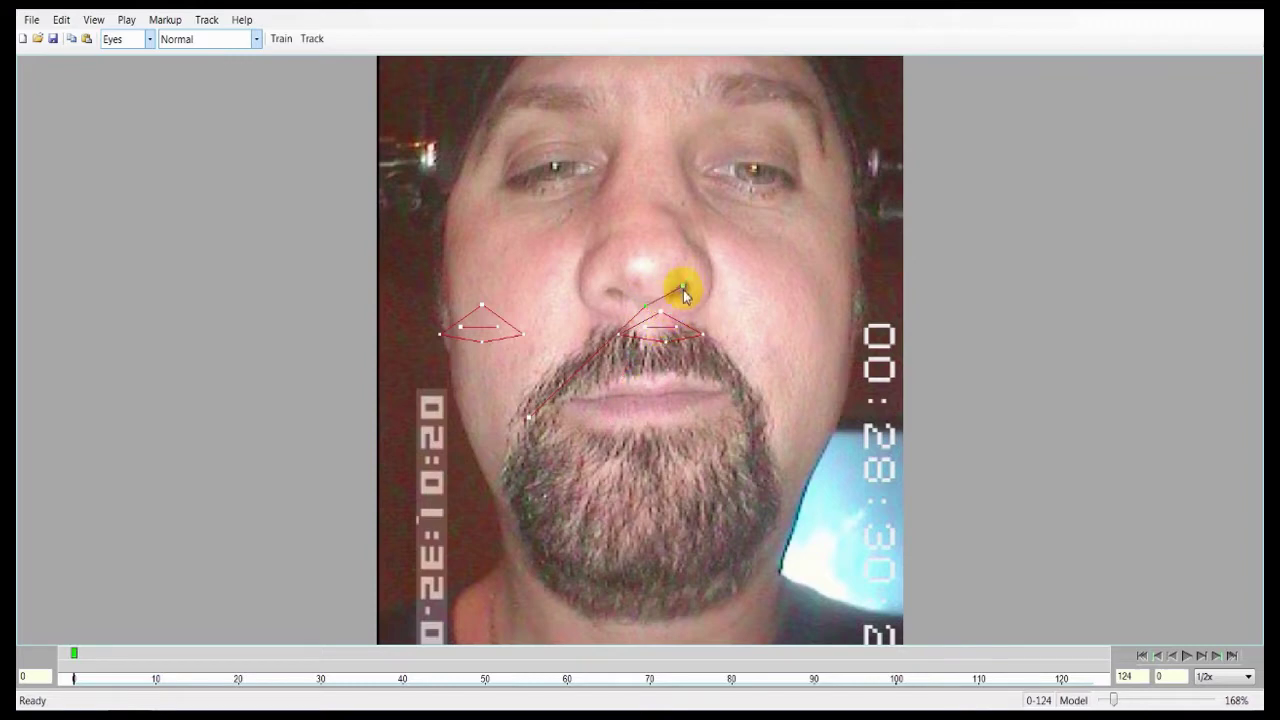
{"action": "left_click", "coordinate": [686, 287]}
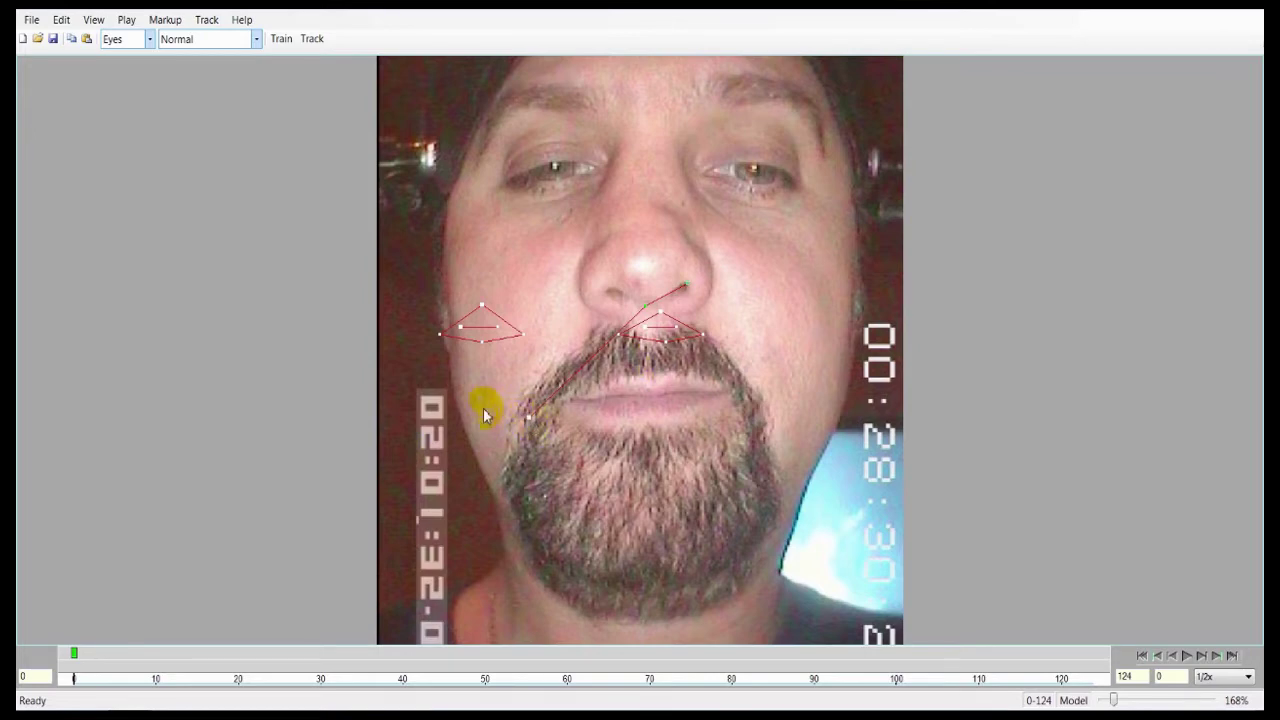
Step: Keep the markup mode on Normal and place the remaining nose landmark on the left nostril in the image
{"action": "scroll", "coordinate": [483, 413], "scroll_direction": "up", "scroll_amount": 2}
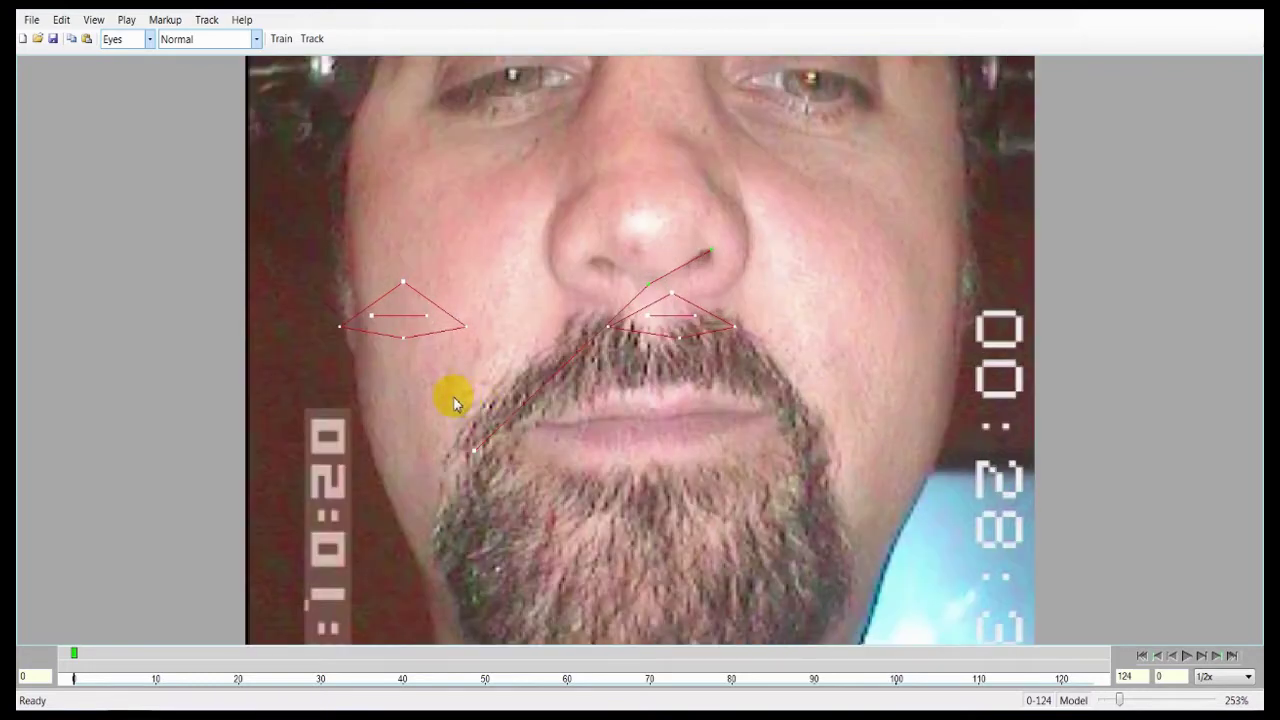
{"action": "left_click", "coordinate": [251, 39]}
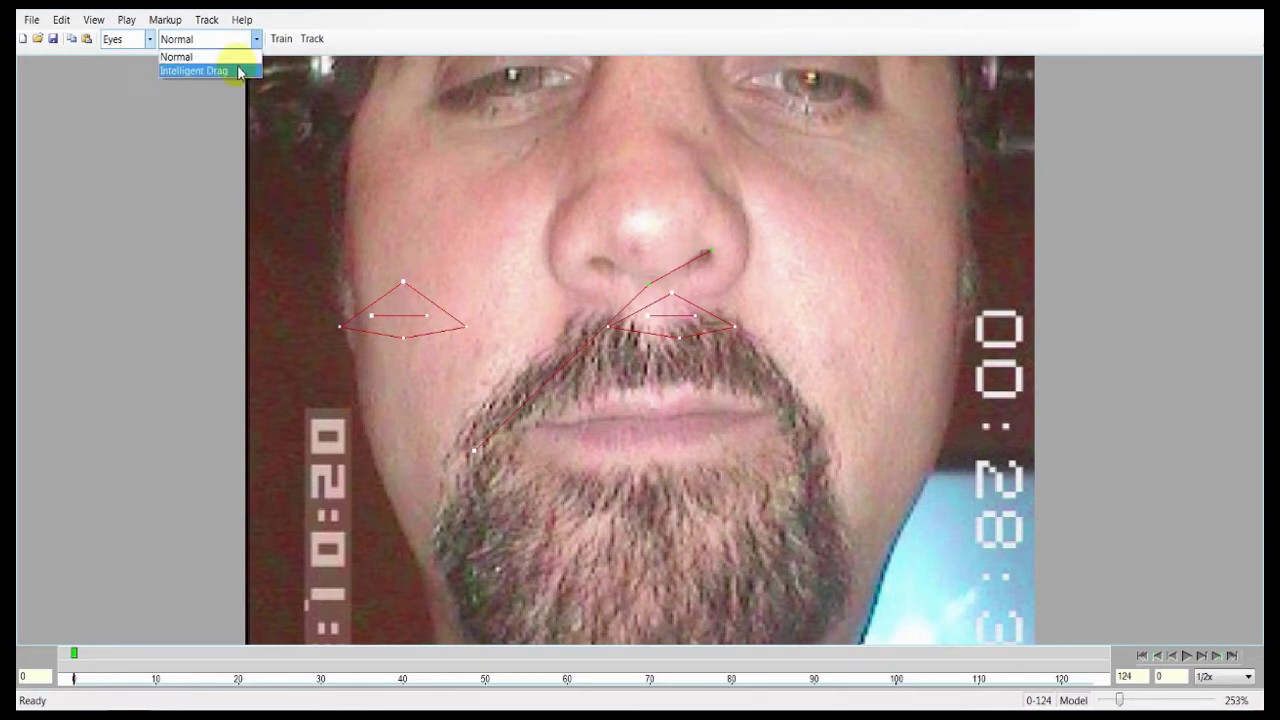
{"action": "left_click", "coordinate": [185, 57]}
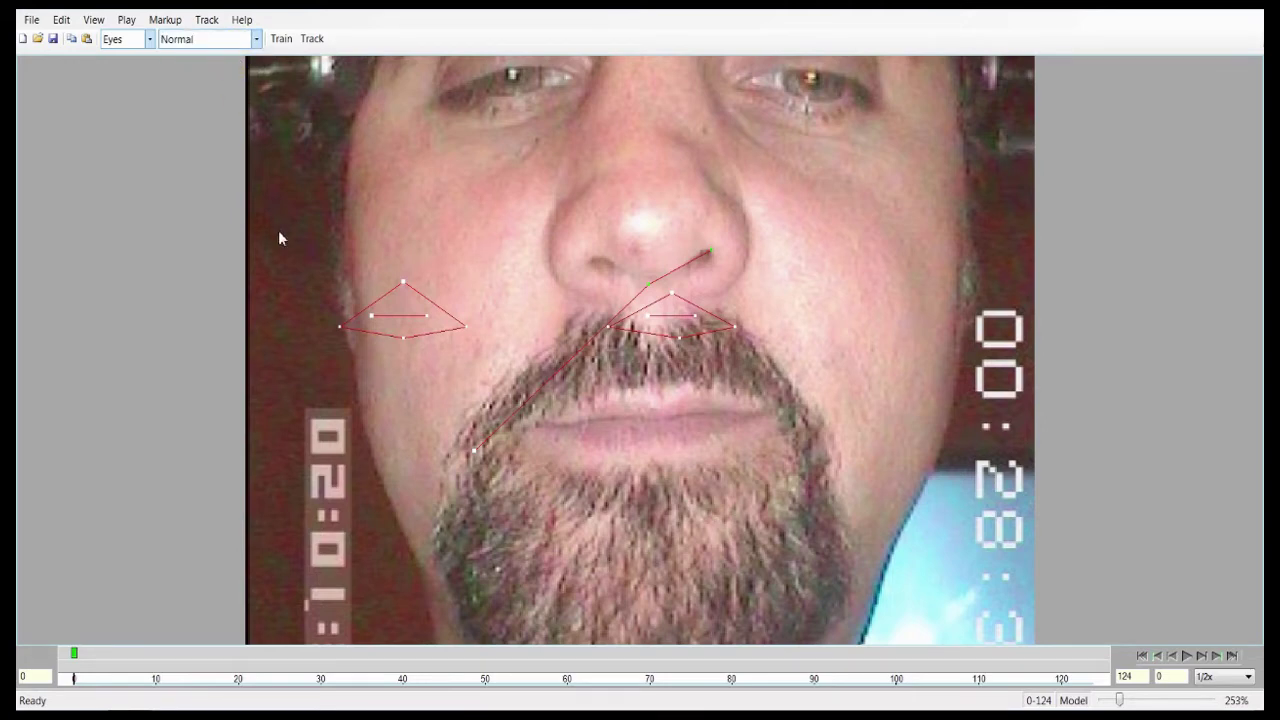
{"action": "left_click", "coordinate": [547, 454]}
{"action": "left_click", "coordinate": [479, 456]}
{"action": "left_click_drag", "start_coordinate": [473, 455], "coordinate": [589, 263]}
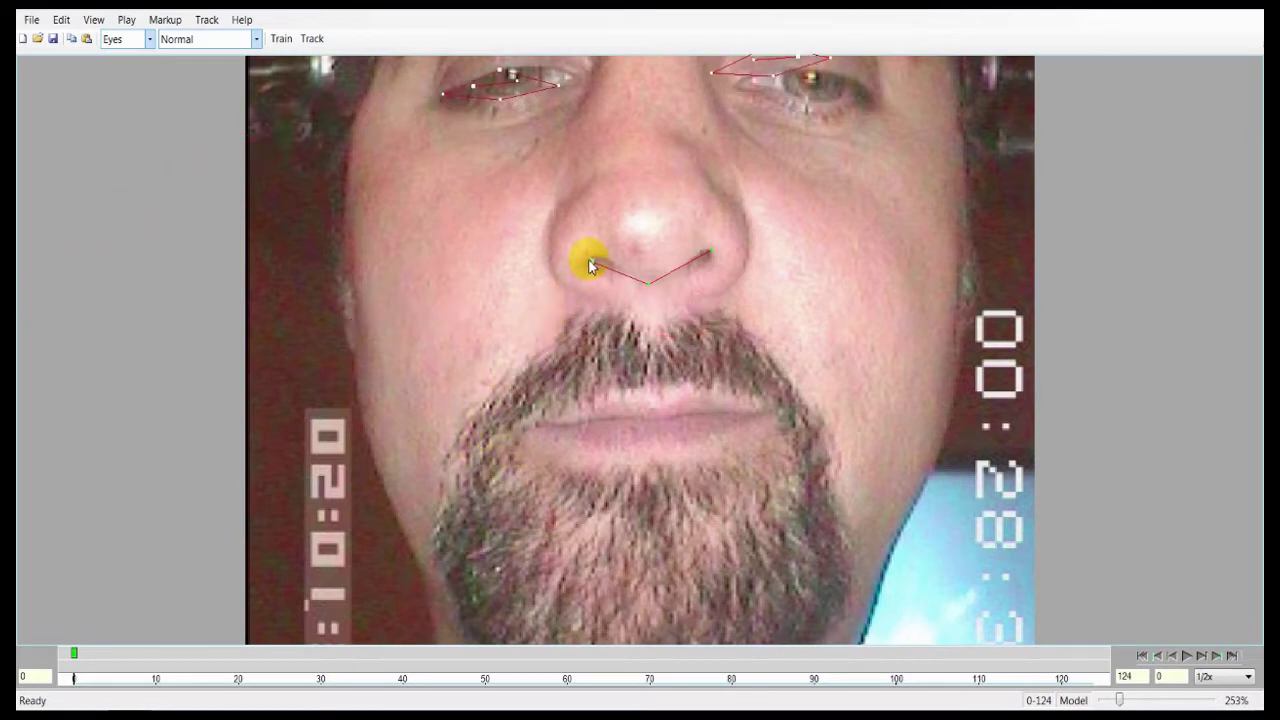
Step: Place the inner and outer corner landmarks of the left eye in the image on frame 0
{"action": "left_click", "coordinate": [620, 198]}
{"action": "middle_click_drag", "start_coordinate": [621, 176], "coordinate": [614, 340]}
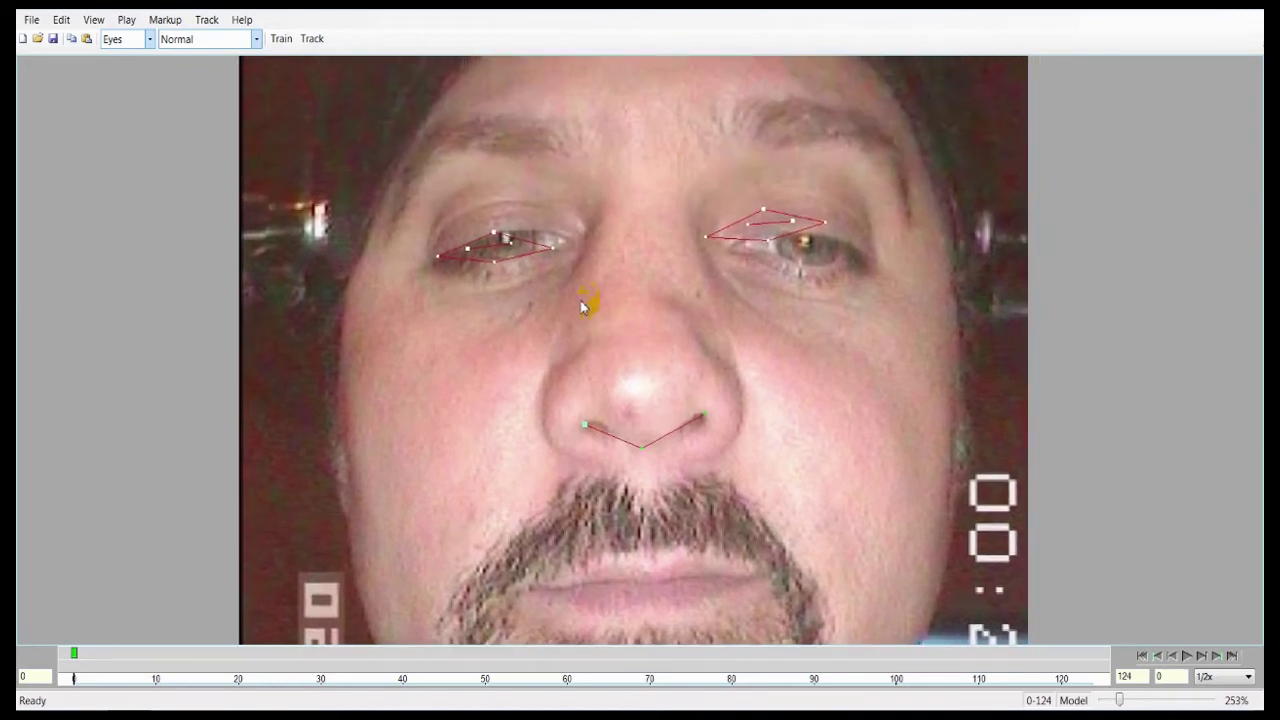
{"action": "left_click_drag", "start_coordinate": [555, 249], "coordinate": [574, 246]}
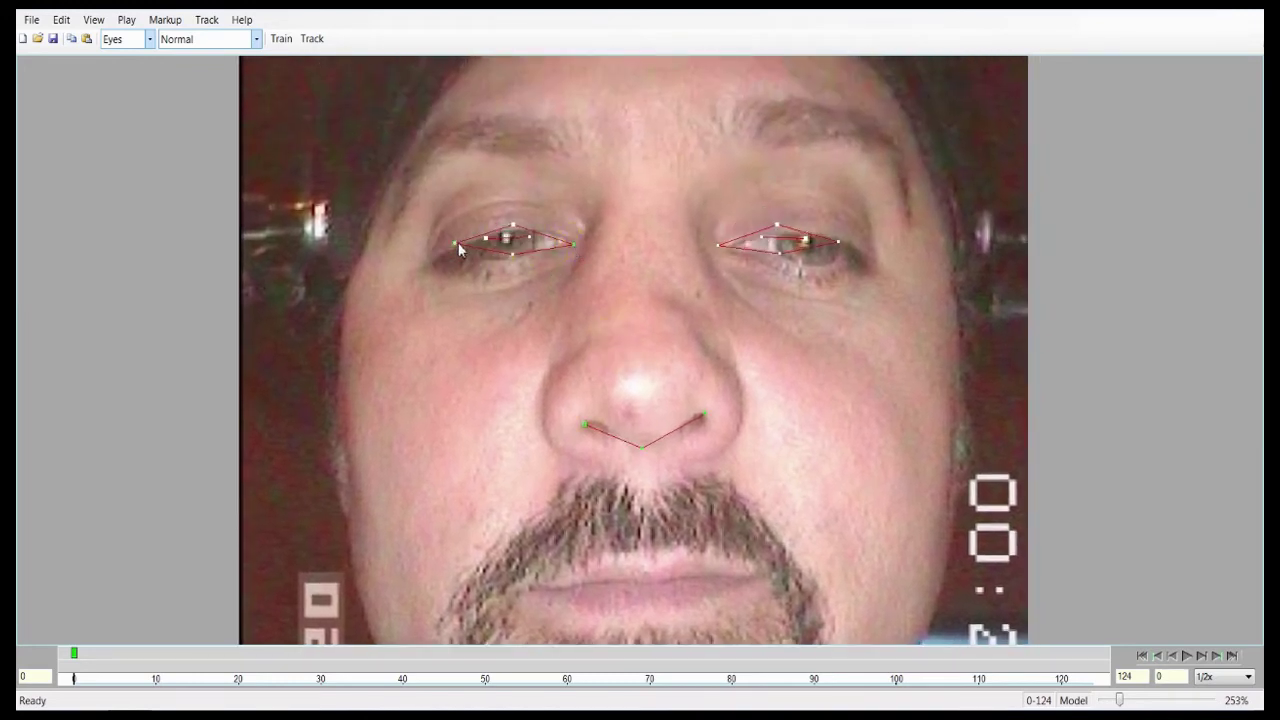
{"action": "left_click_drag", "start_coordinate": [456, 243], "coordinate": [450, 251]}
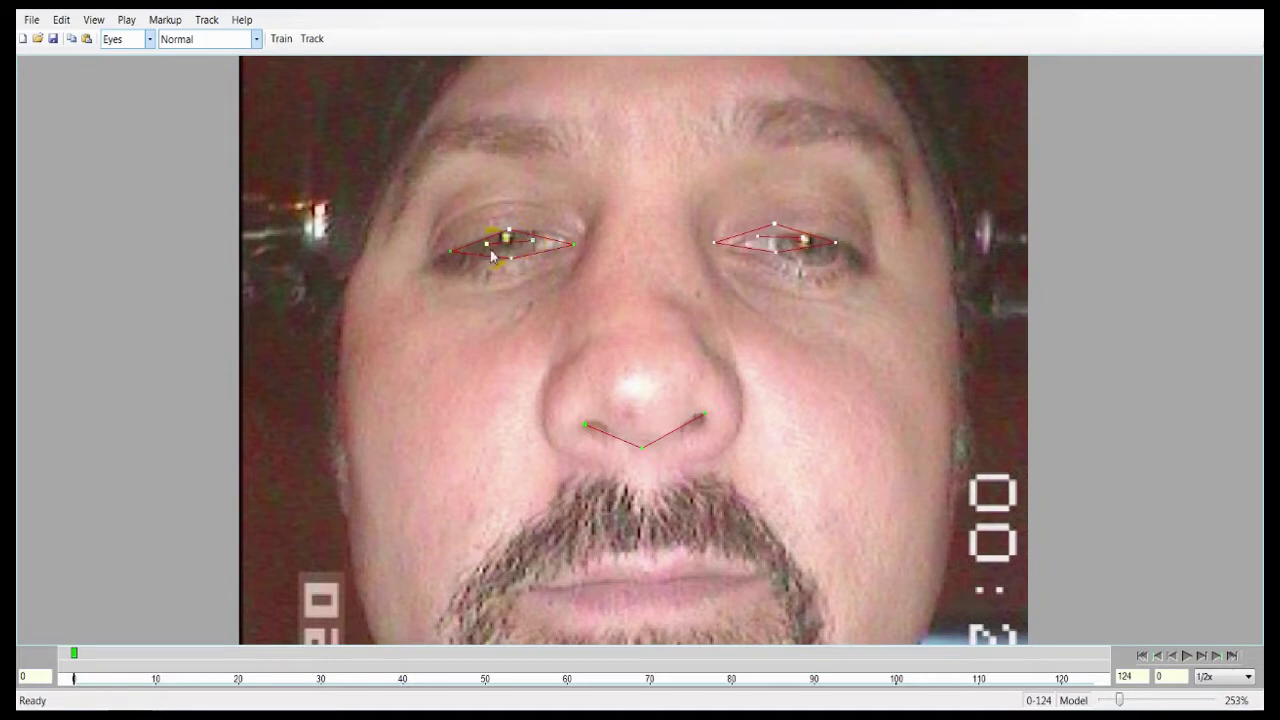
Step: Fit the corner, iris and eyelid landmarks to the right eye in the image on frame 0, and nudge the middle nose landmark sideways
{"action": "left_click", "coordinate": [756, 252]}
{"action": "left_click_drag", "start_coordinate": [716, 242], "coordinate": [733, 248]}
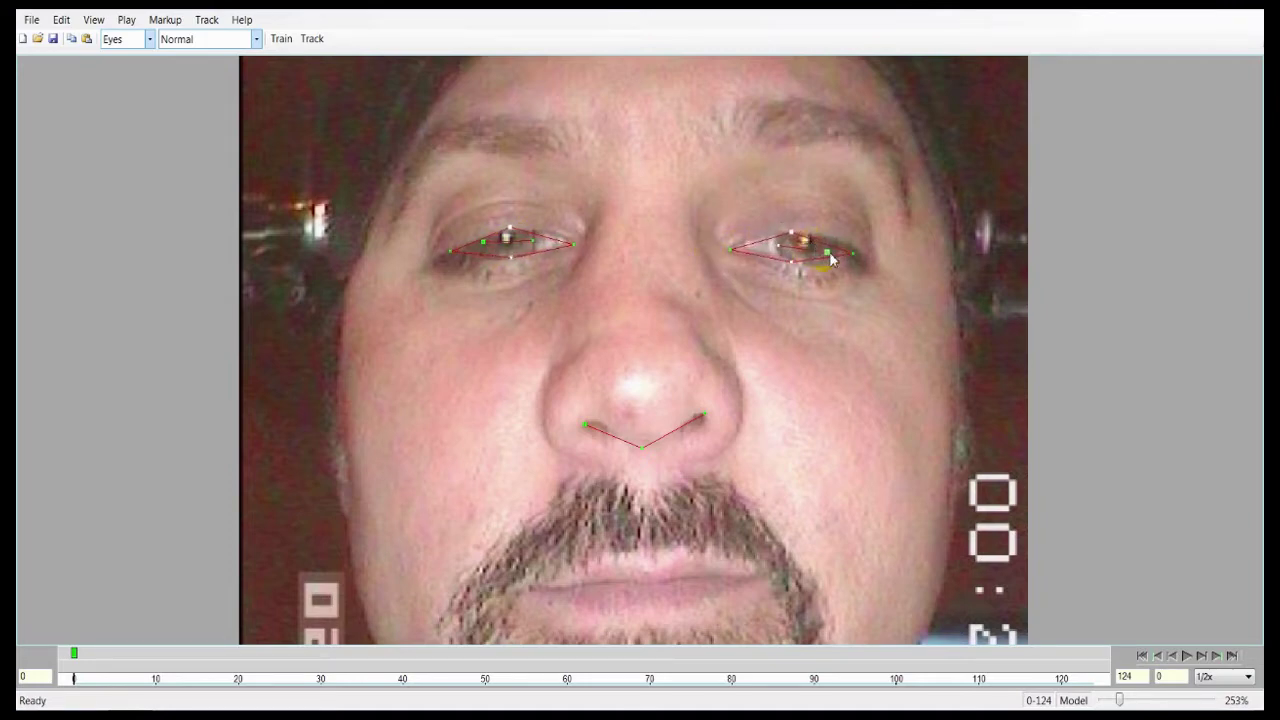
{"action": "left_click", "coordinate": [777, 250]}
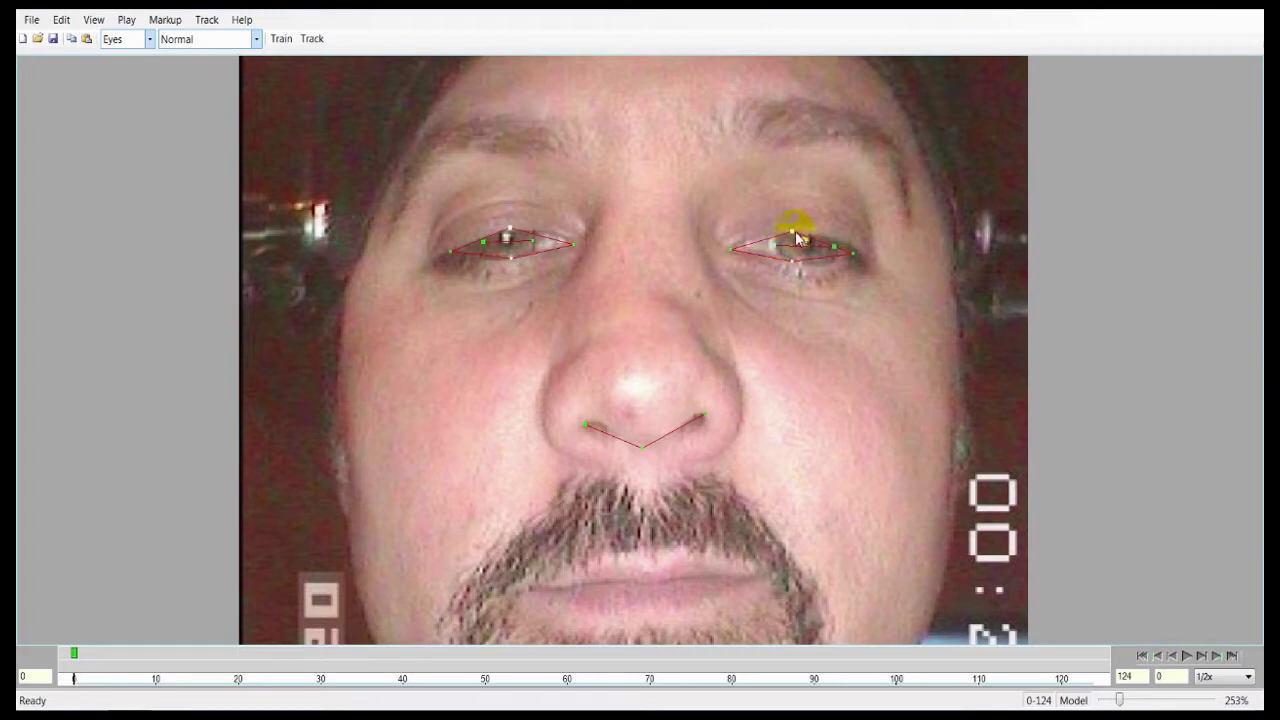
{"action": "left_click_drag", "start_coordinate": [792, 230], "coordinate": [795, 262]}
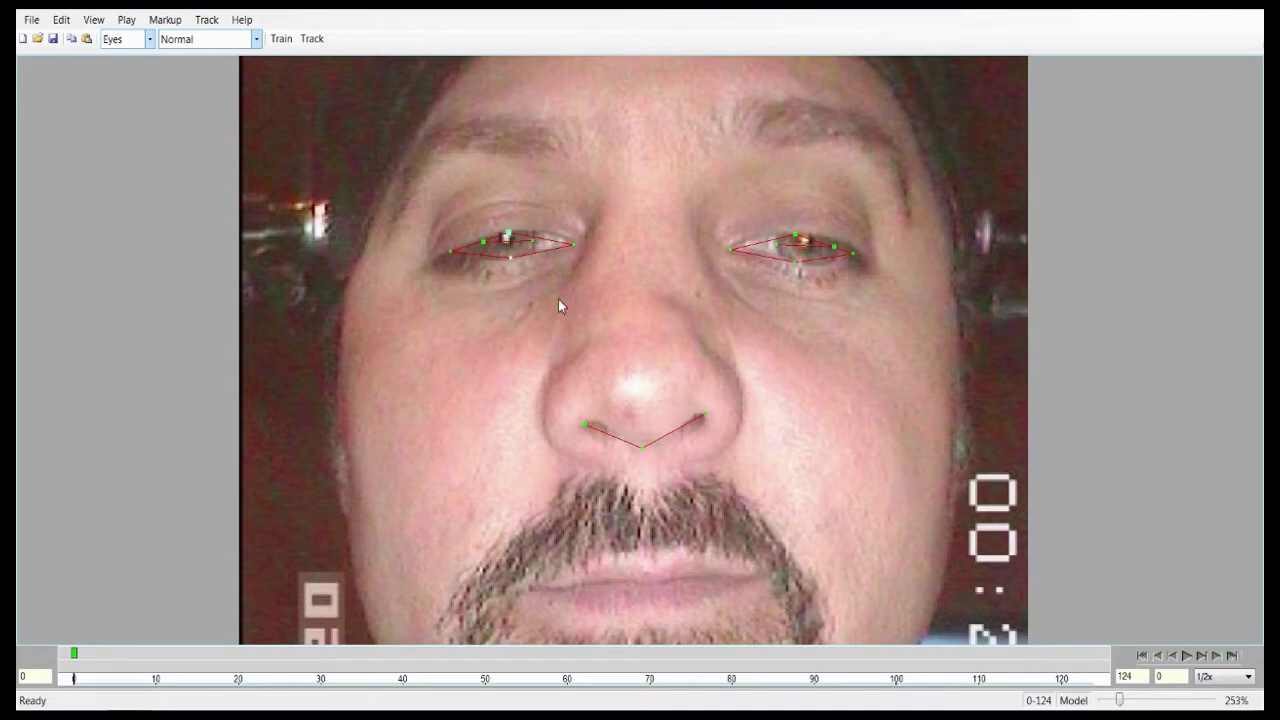
{"action": "middle_click_drag", "start_coordinate": [558, 322], "coordinate": [520, 305]}
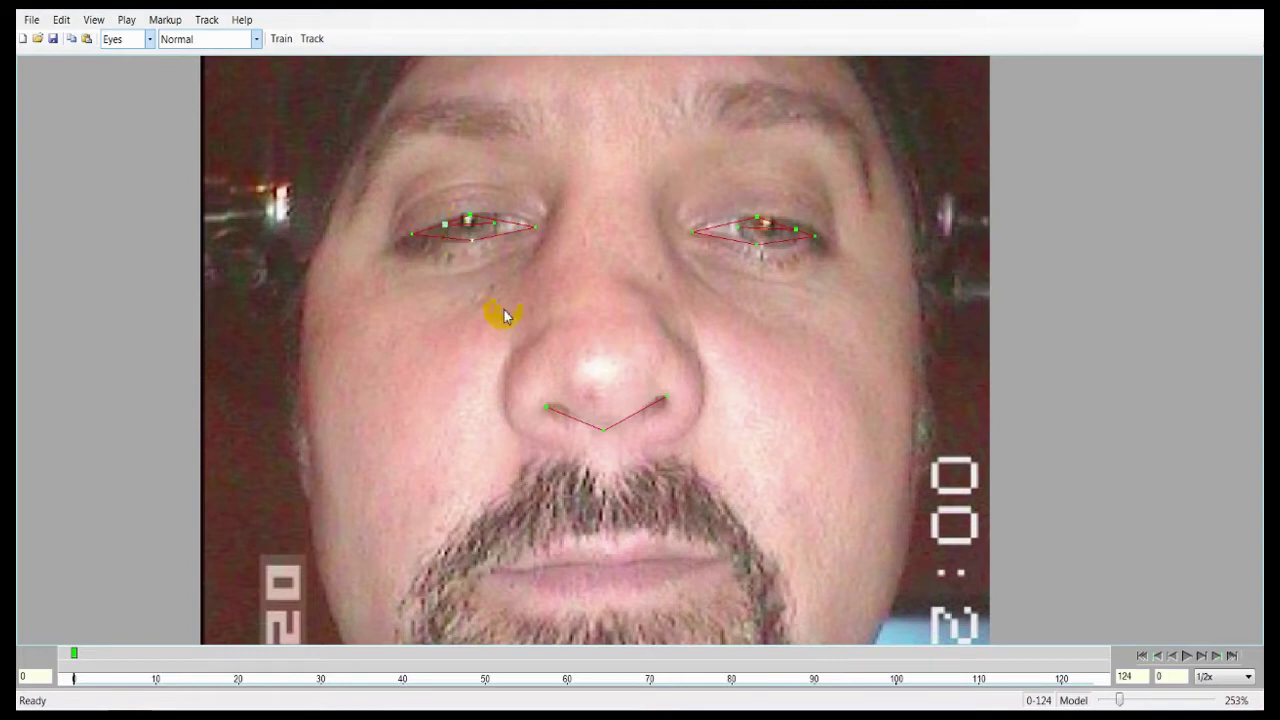
{"action": "left_click_drag", "start_coordinate": [603, 440], "coordinate": [614, 446]}
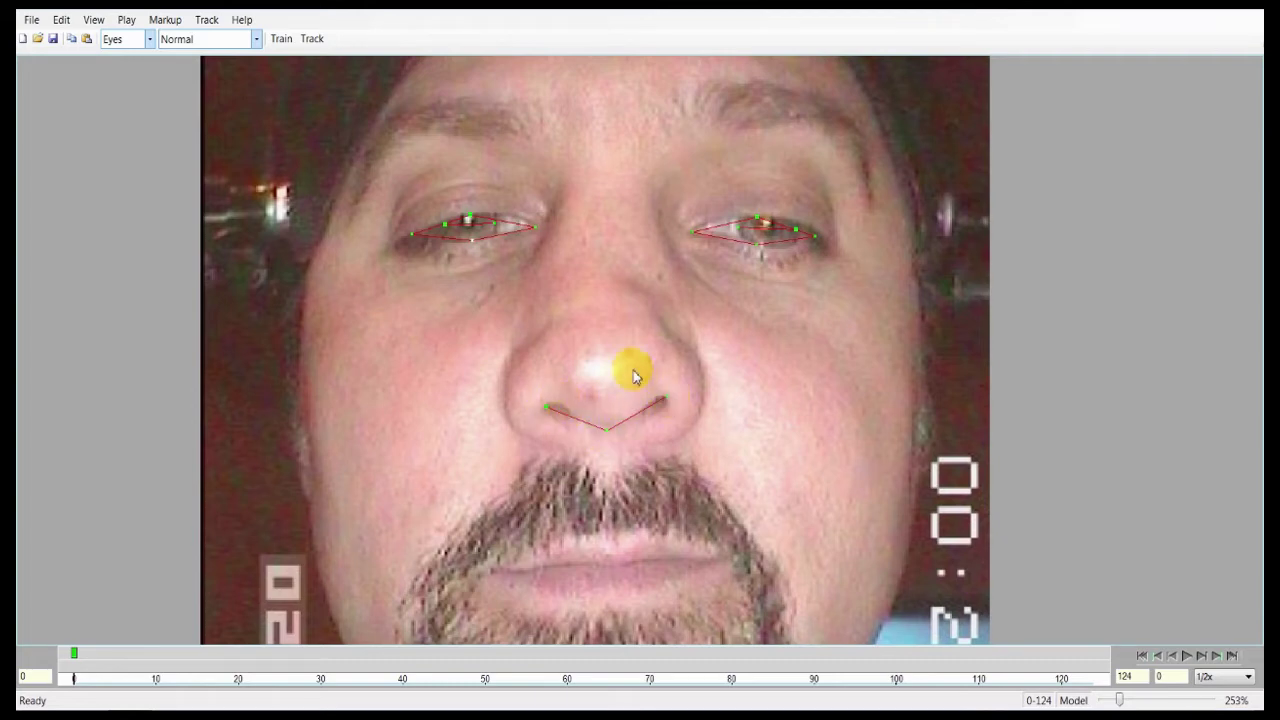
Step: Go to frame 122 and place the three nose landmarks under the nose and on both nostrils
{"action": "left_click", "coordinate": [758, 678]}
{"action": "left_click_drag", "start_coordinate": [758, 678], "coordinate": [1071, 665]}
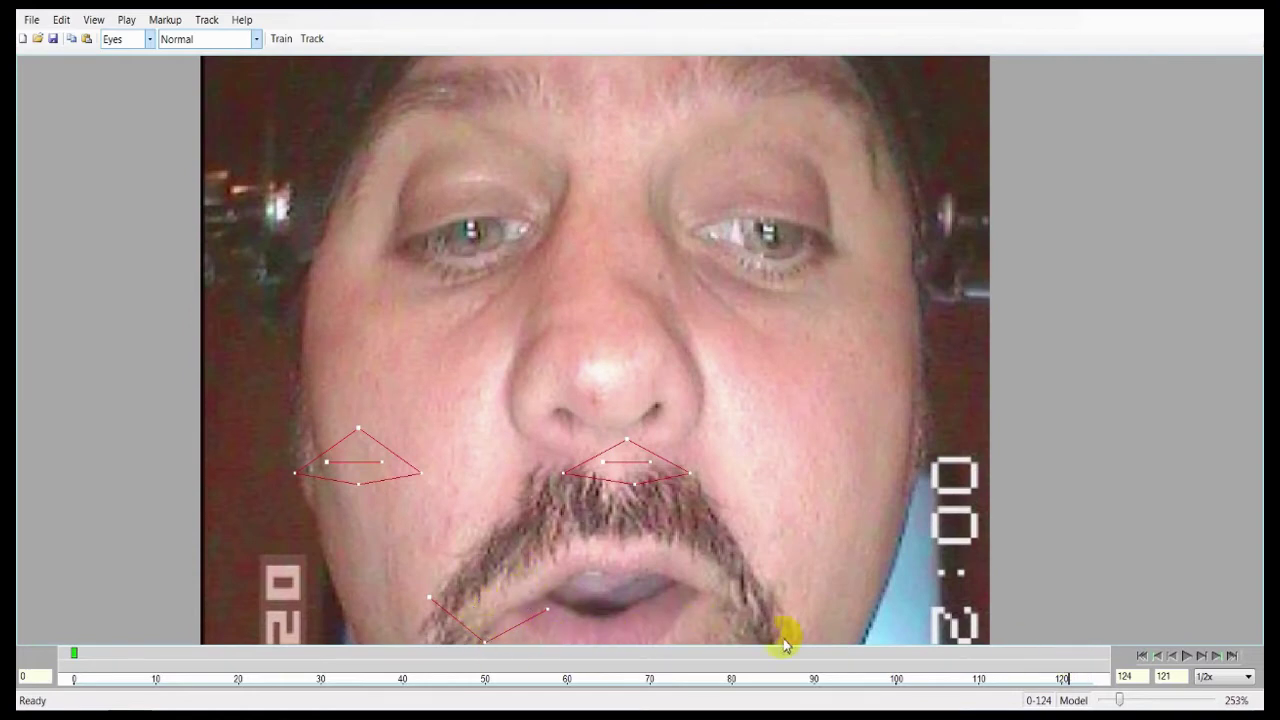
{"action": "left_click_drag", "start_coordinate": [1063, 680], "coordinate": [1077, 677]}
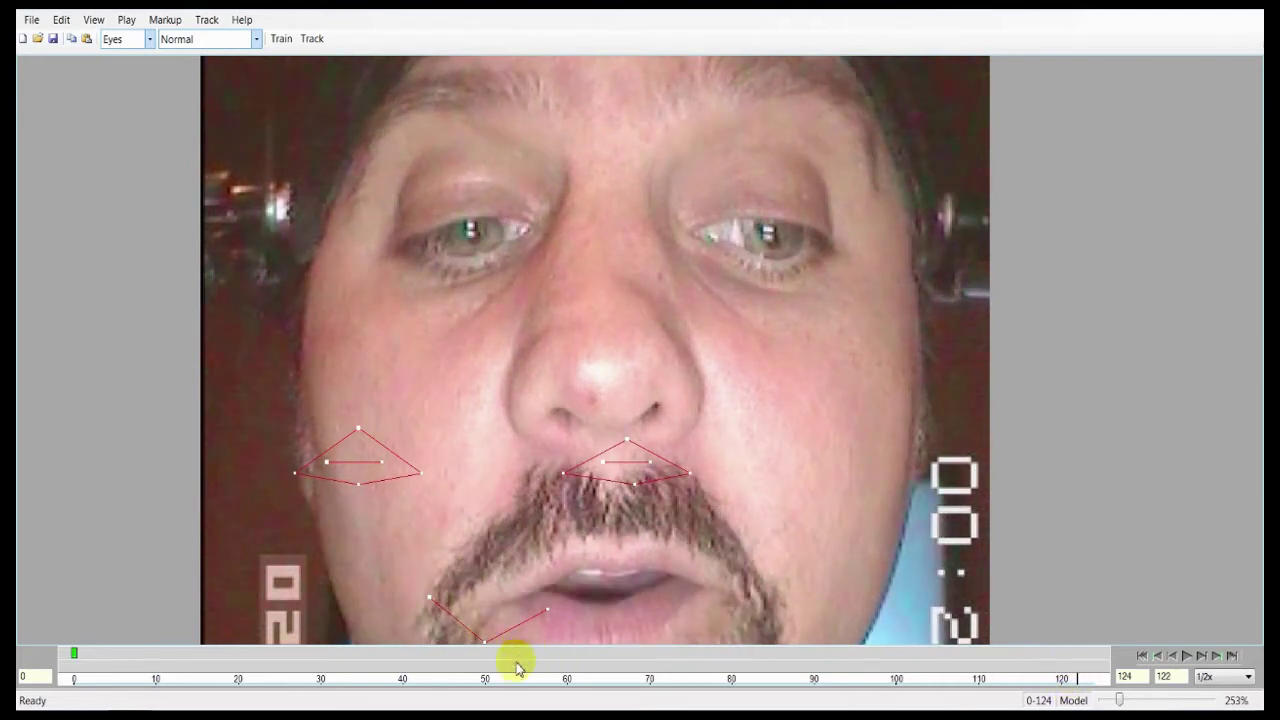
{"action": "left_click_drag", "start_coordinate": [485, 640], "coordinate": [603, 432]}
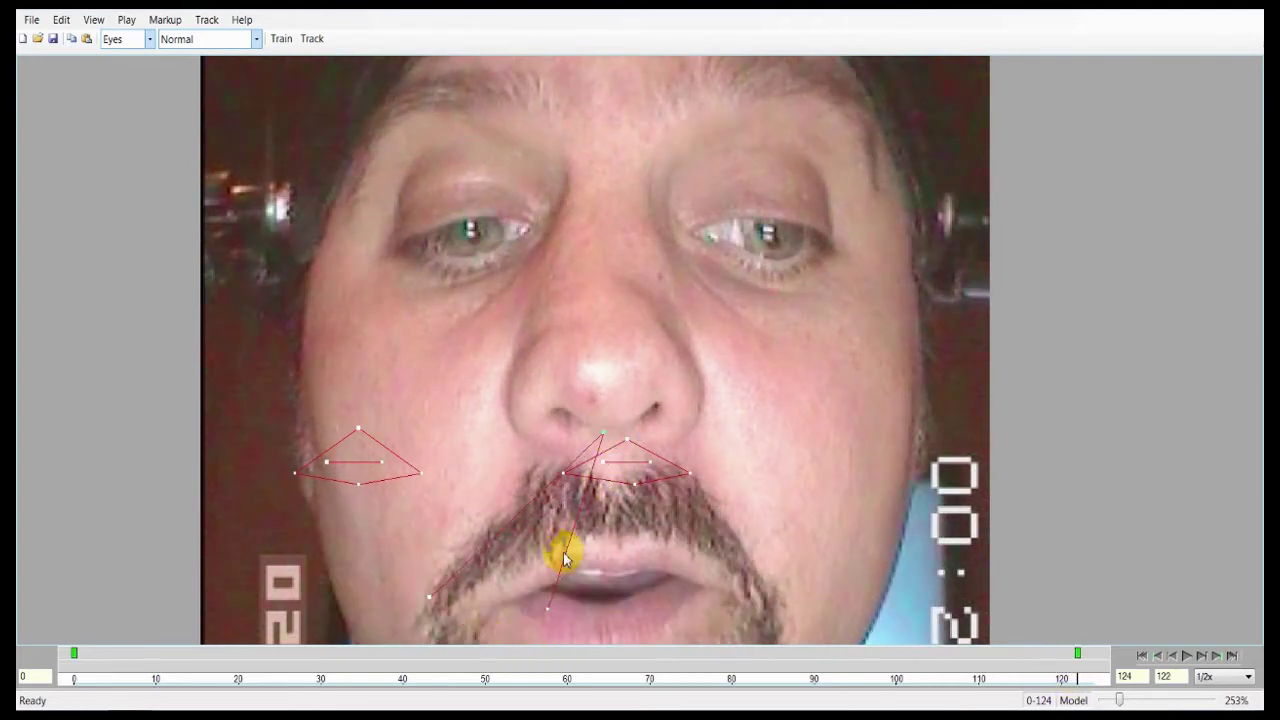
{"action": "left_click_drag", "start_coordinate": [547, 608], "coordinate": [657, 405]}
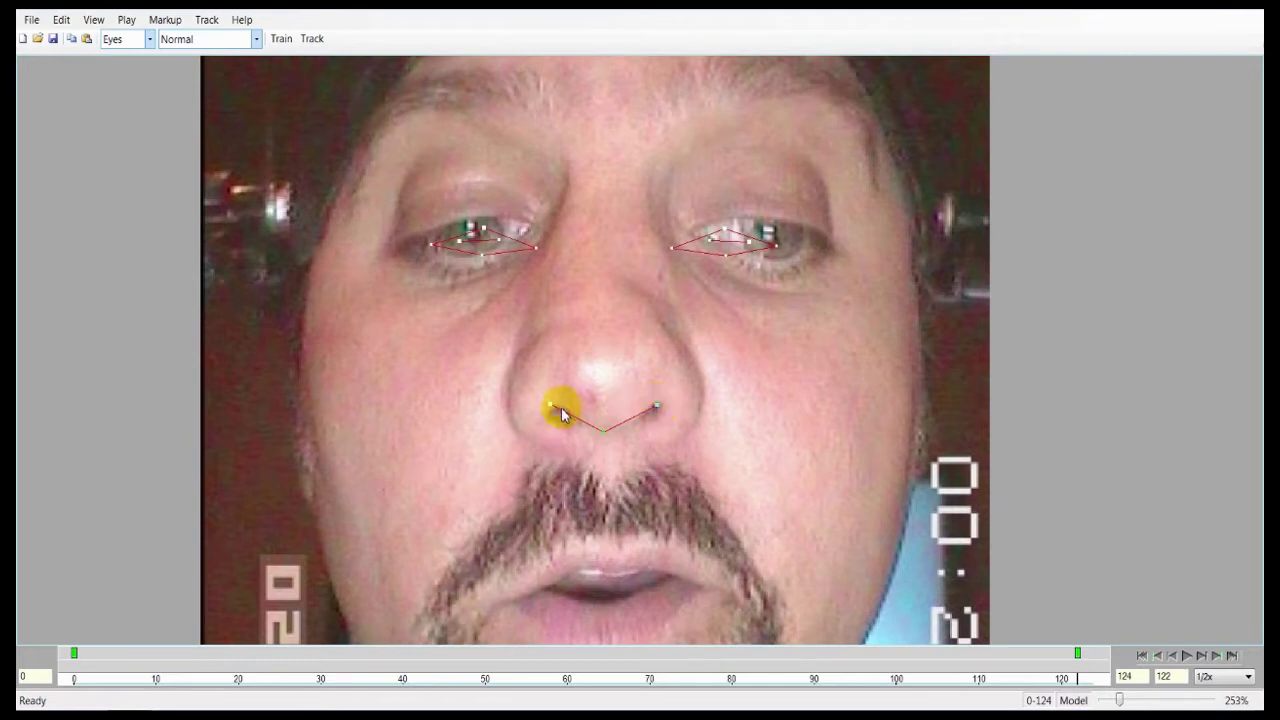
{"action": "left_click_drag", "start_coordinate": [561, 412], "coordinate": [554, 409]}
Step: Fit the corner, iris and eyelid landmarks to both eyes on frame 122
{"action": "left_click_drag", "start_coordinate": [539, 256], "coordinate": [538, 229]}
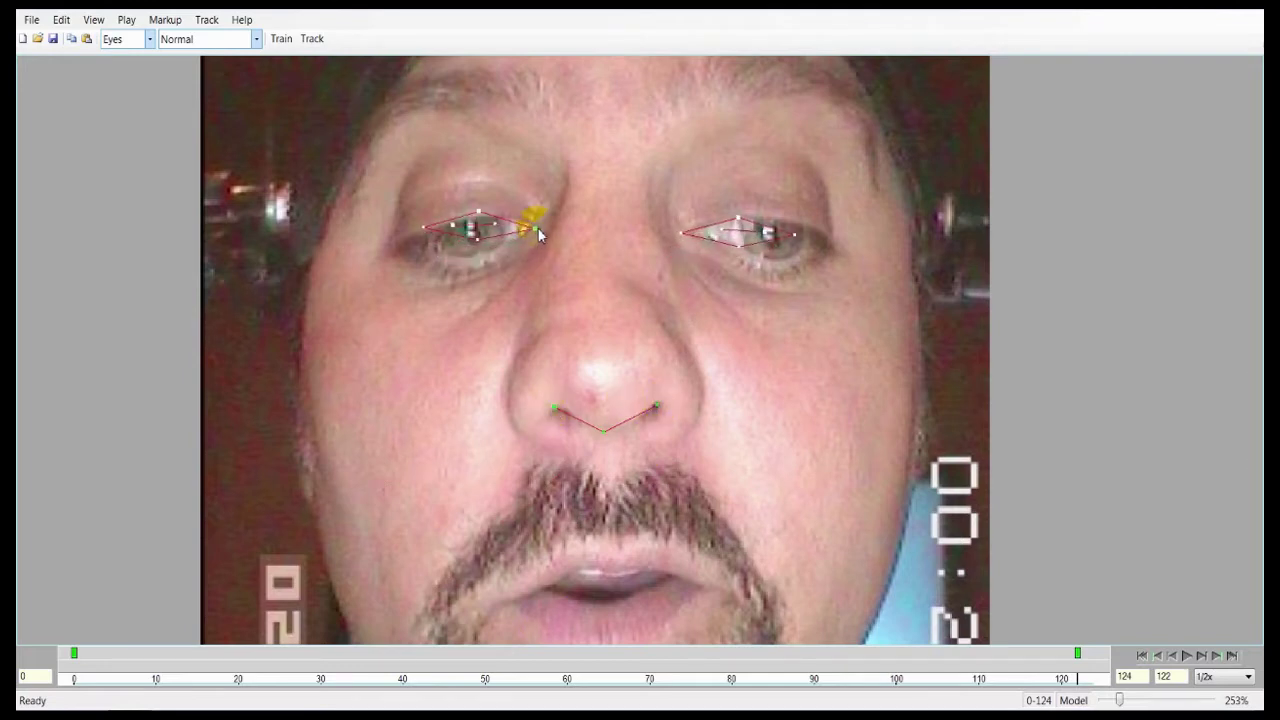
{"action": "left_click_drag", "start_coordinate": [437, 255], "coordinate": [472, 219]}
{"action": "left_click_drag", "start_coordinate": [675, 230], "coordinate": [691, 232]}
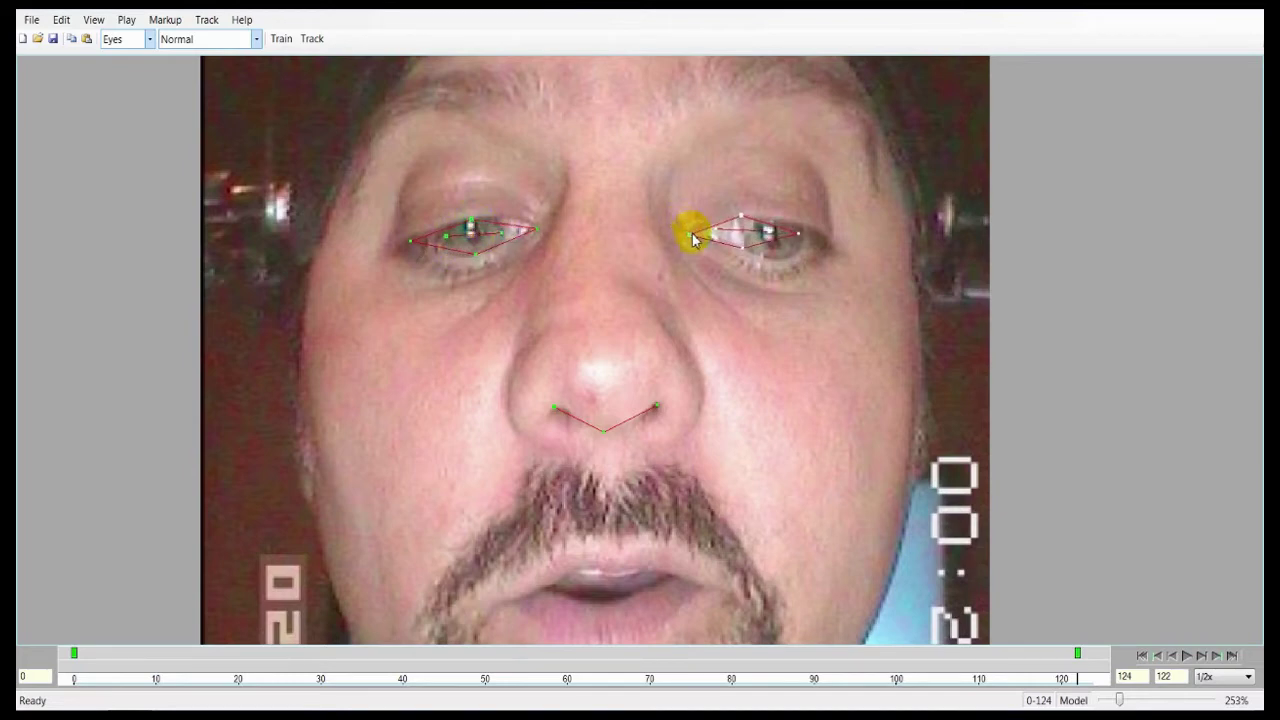
{"action": "mouse_move", "coordinate": [793, 234]}
{"action": "left_mouse_down"}
{"action": "mouse_move", "coordinate": [820, 242]}
{"action": "mouse_move", "coordinate": [782, 239]}
{"action": "mouse_move", "coordinate": [801, 237]}
{"action": "left_mouse_up"}
{"action": "mouse_move", "coordinate": [762, 236]}
{"action": "left_mouse_down"}
{"action": "mouse_move", "coordinate": [749, 236]}
{"action": "mouse_move", "coordinate": [749, 214]}
{"action": "left_mouse_up"}
Step: Copy all the eye and nose landmarks from frame 122 and paste them onto frame 72
{"action": "left_click", "coordinate": [1024, 680]}
{"action": "left_click_drag", "start_coordinate": [1024, 680], "coordinate": [786, 686]}
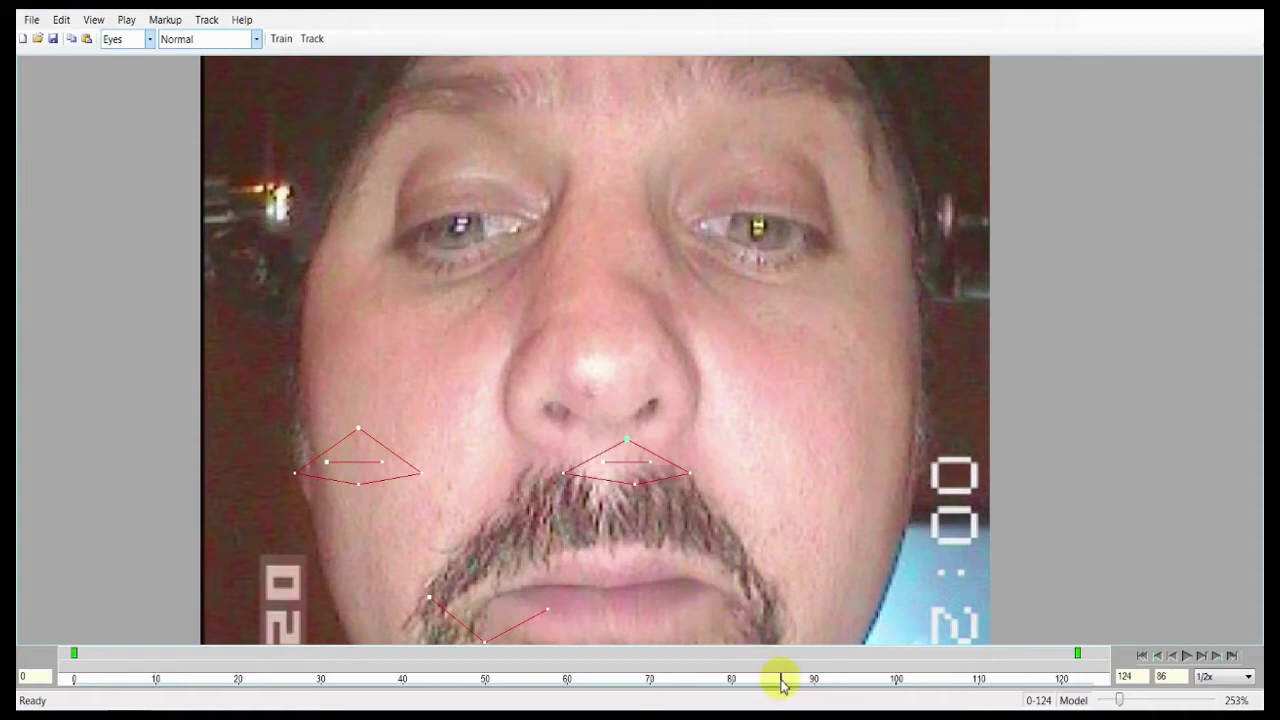
{"action": "left_click_drag", "start_coordinate": [782, 683], "coordinate": [1077, 678]}
{"action": "left_click_drag", "start_coordinate": [889, 149], "coordinate": [281, 505]}
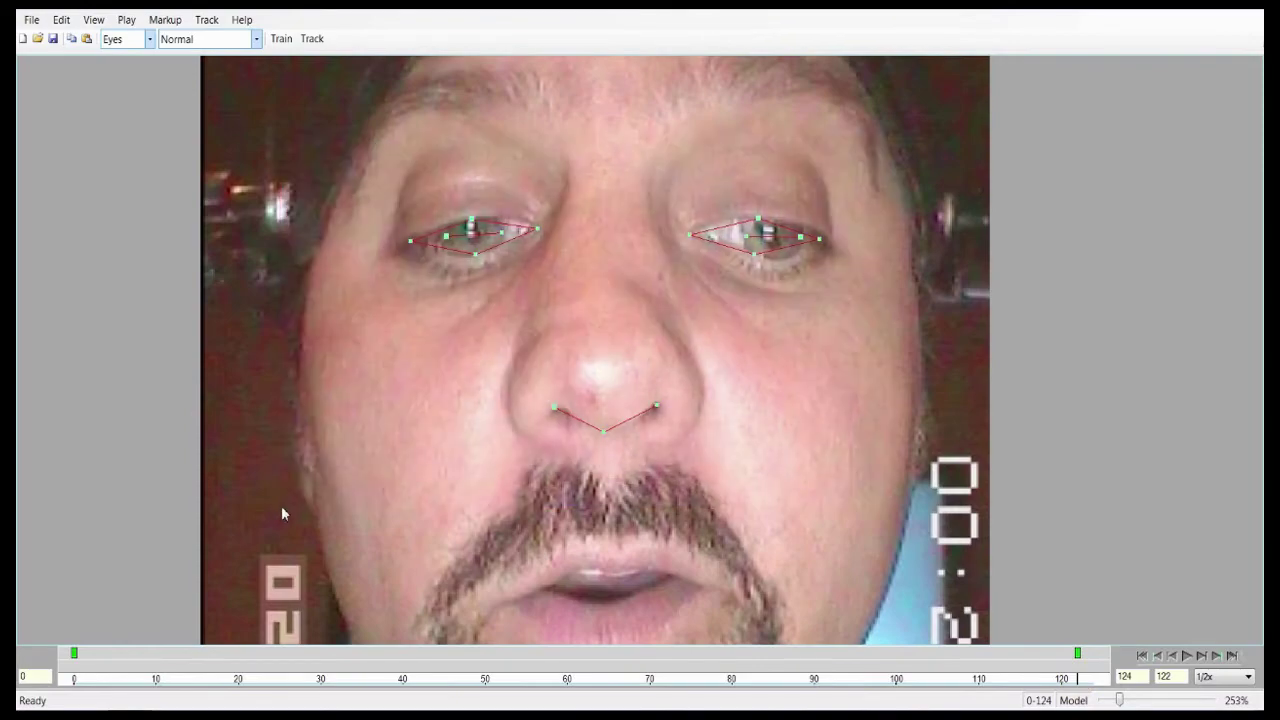
{"action": "left_click_drag", "start_coordinate": [826, 677], "coordinate": [666, 695]}
{"action": "key", "text": "ctrl+v"}
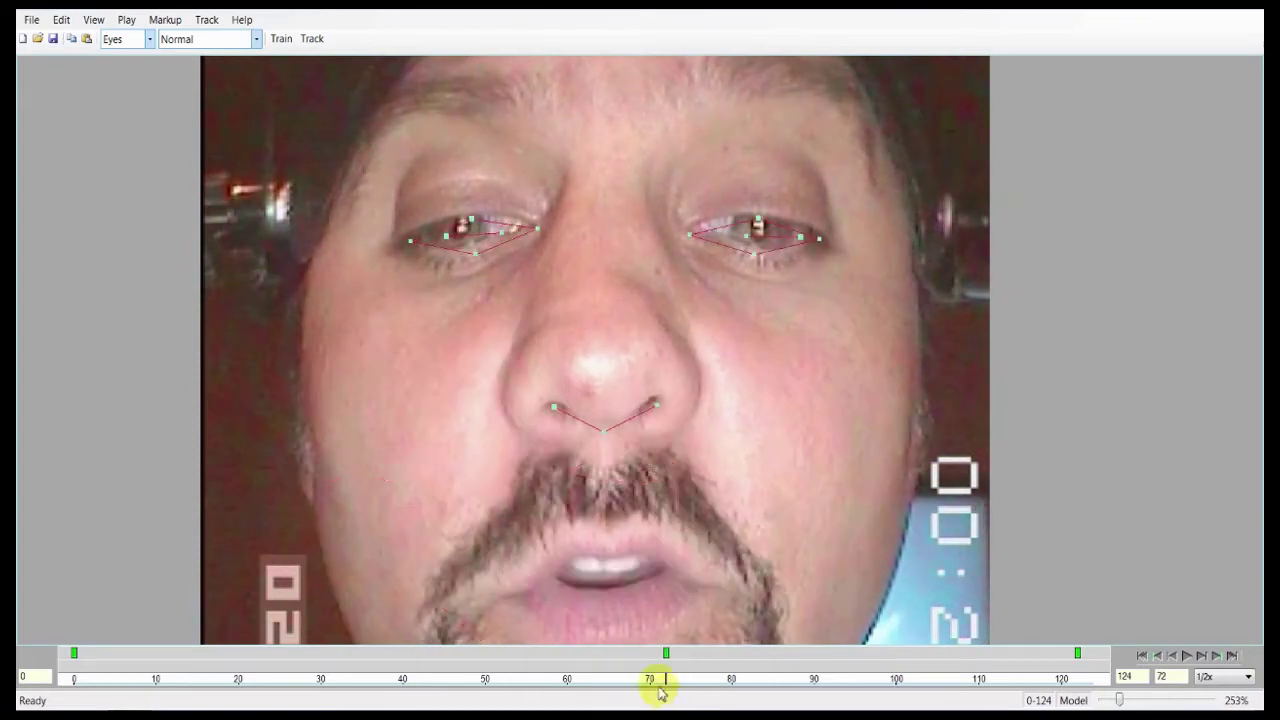
Step: Shift the pasted landmarks slightly on frame 72 and refit the iris and lower eyelid points of both eyes
{"action": "left_click_drag", "start_coordinate": [606, 438], "coordinate": [604, 436]}
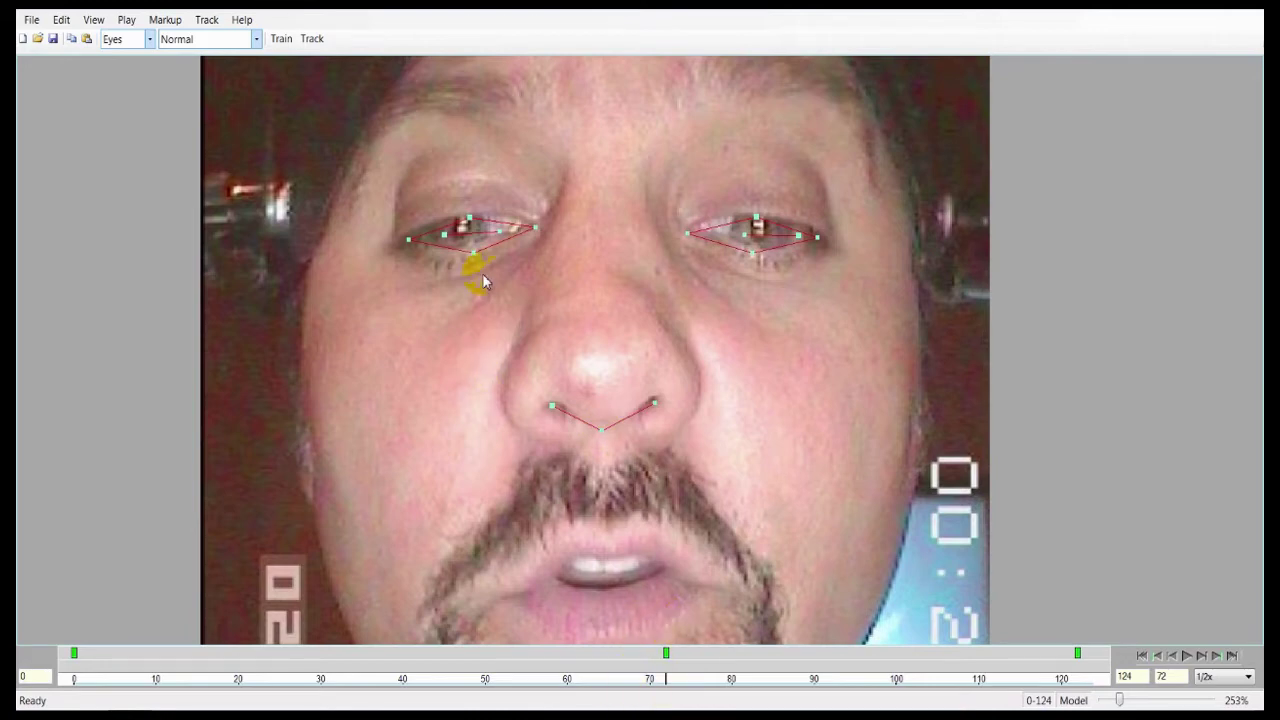
{"action": "mouse_move", "coordinate": [477, 263]}
{"action": "left_mouse_down"}
{"action": "mouse_move", "coordinate": [496, 228]}
{"action": "mouse_move", "coordinate": [485, 227]}
{"action": "left_mouse_up"}
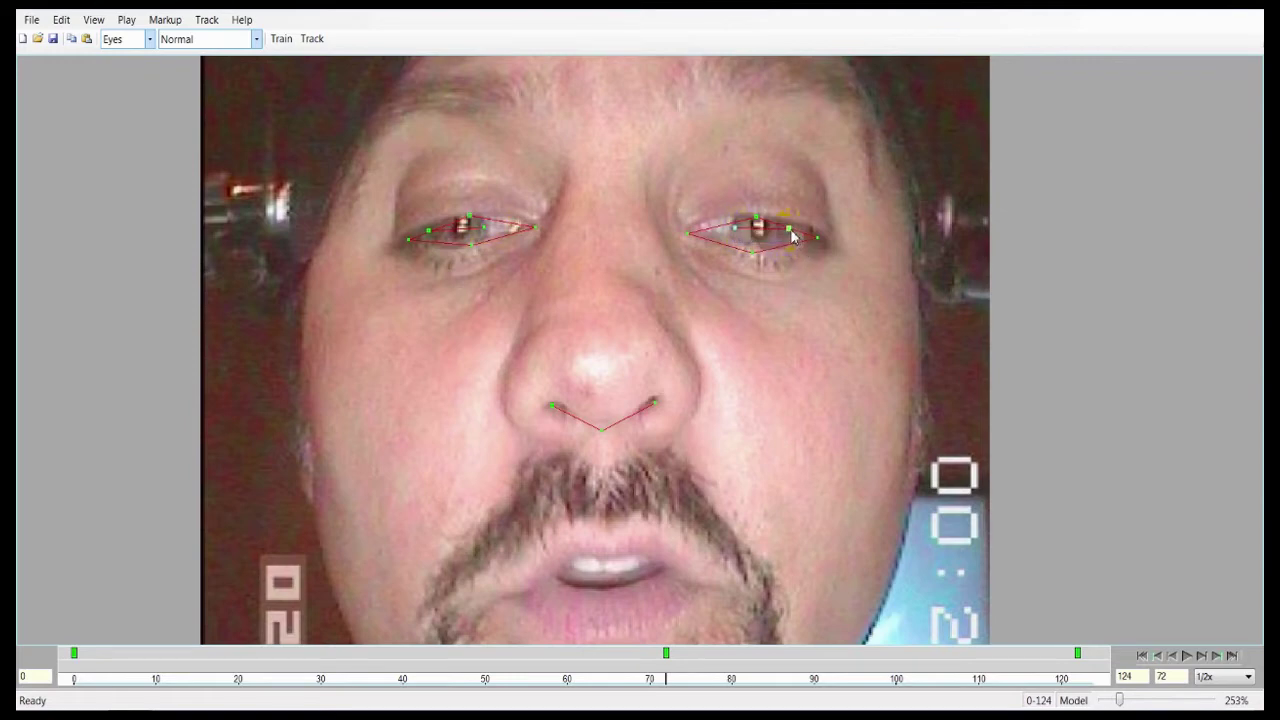
{"action": "mouse_move", "coordinate": [775, 245]}
{"action": "left_mouse_down"}
{"action": "mouse_move", "coordinate": [750, 257]}
{"action": "mouse_move", "coordinate": [756, 217]}
{"action": "mouse_move", "coordinate": [754, 246]}
{"action": "left_mouse_up"}
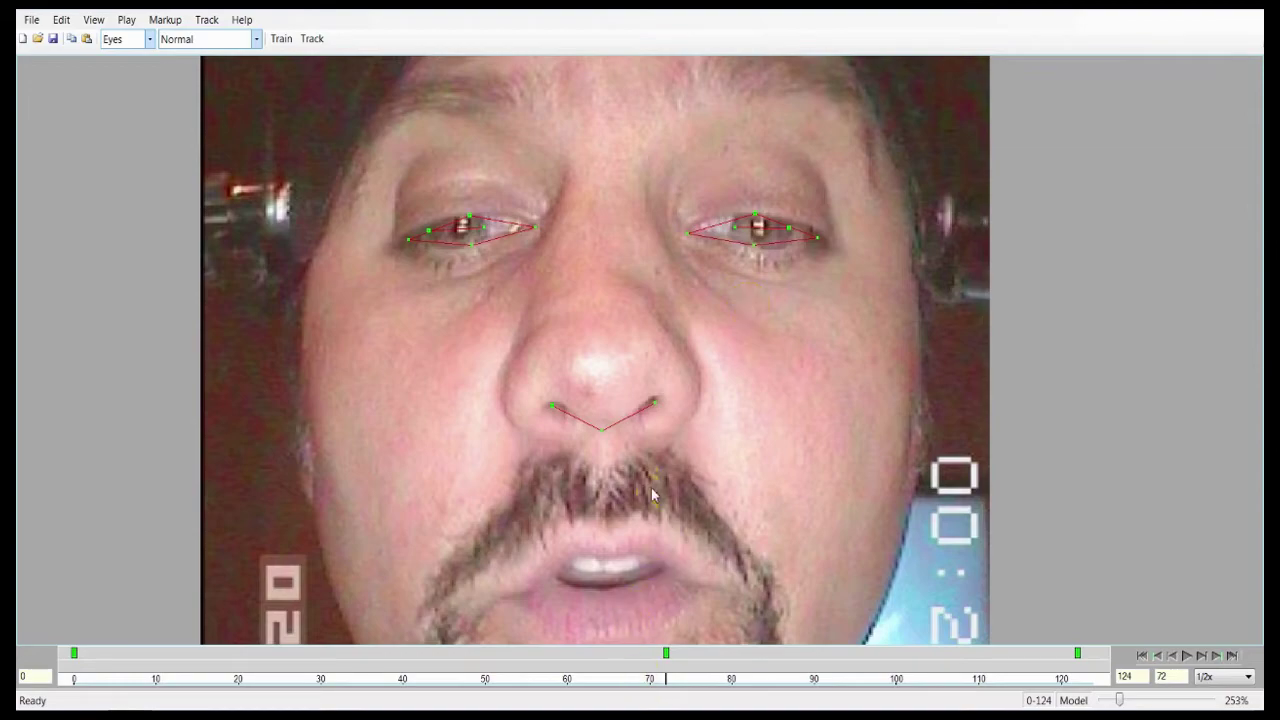
Step: Go to frame 5 and place the three nose landmarks under the nose and on both nostrils
{"action": "scroll", "coordinate": [652, 487], "scroll_direction": "up", "scroll_amount": 1}
{"action": "left_click_drag", "start_coordinate": [603, 684], "coordinate": [114, 666]}
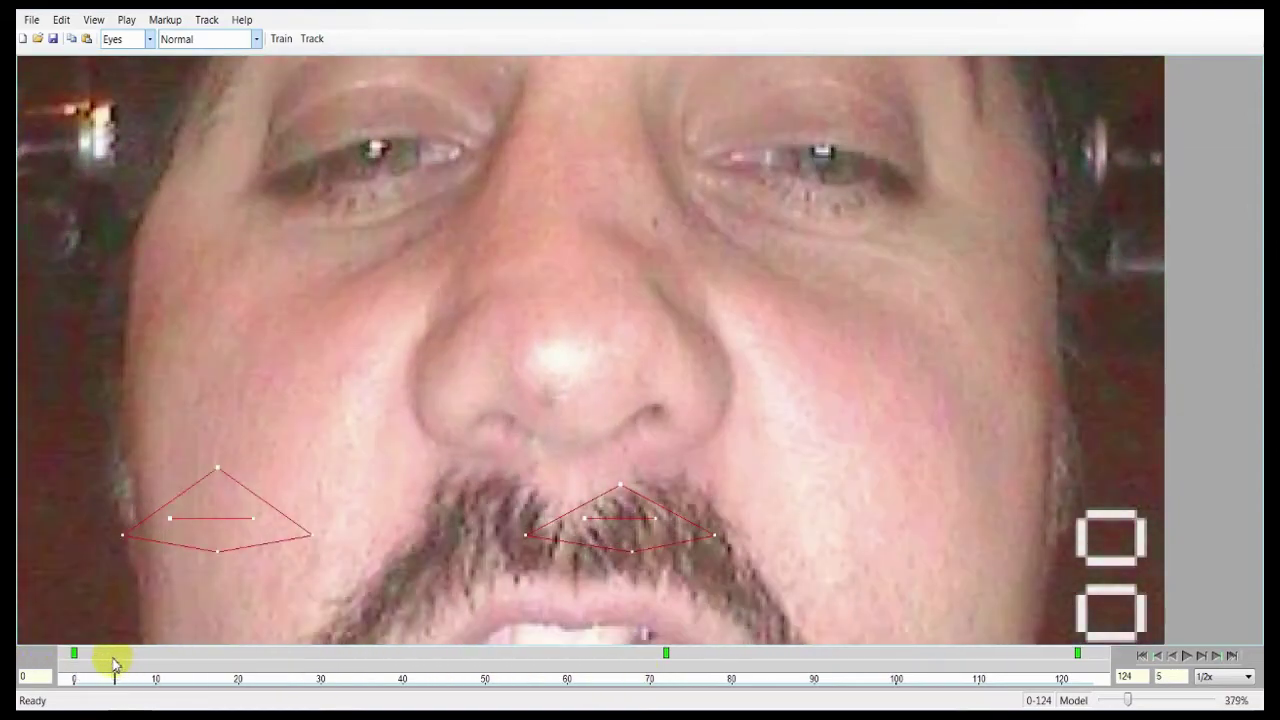
{"action": "scroll", "coordinate": [515, 470], "scroll_direction": "down", "scroll_amount": 2}
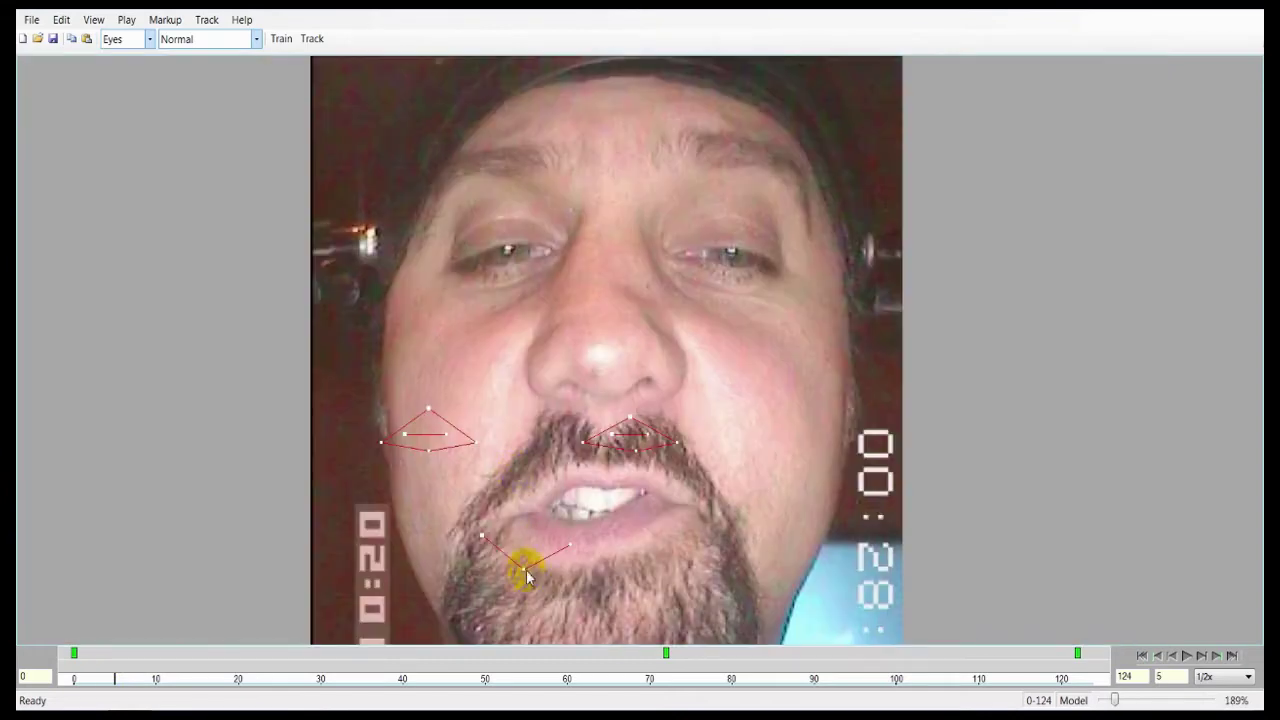
{"action": "left_click_drag", "start_coordinate": [525, 569], "coordinate": [605, 402]}
{"action": "left_click_drag", "start_coordinate": [569, 545], "coordinate": [650, 379]}
{"action": "left_click_drag", "start_coordinate": [566, 378], "coordinate": [562, 384]}
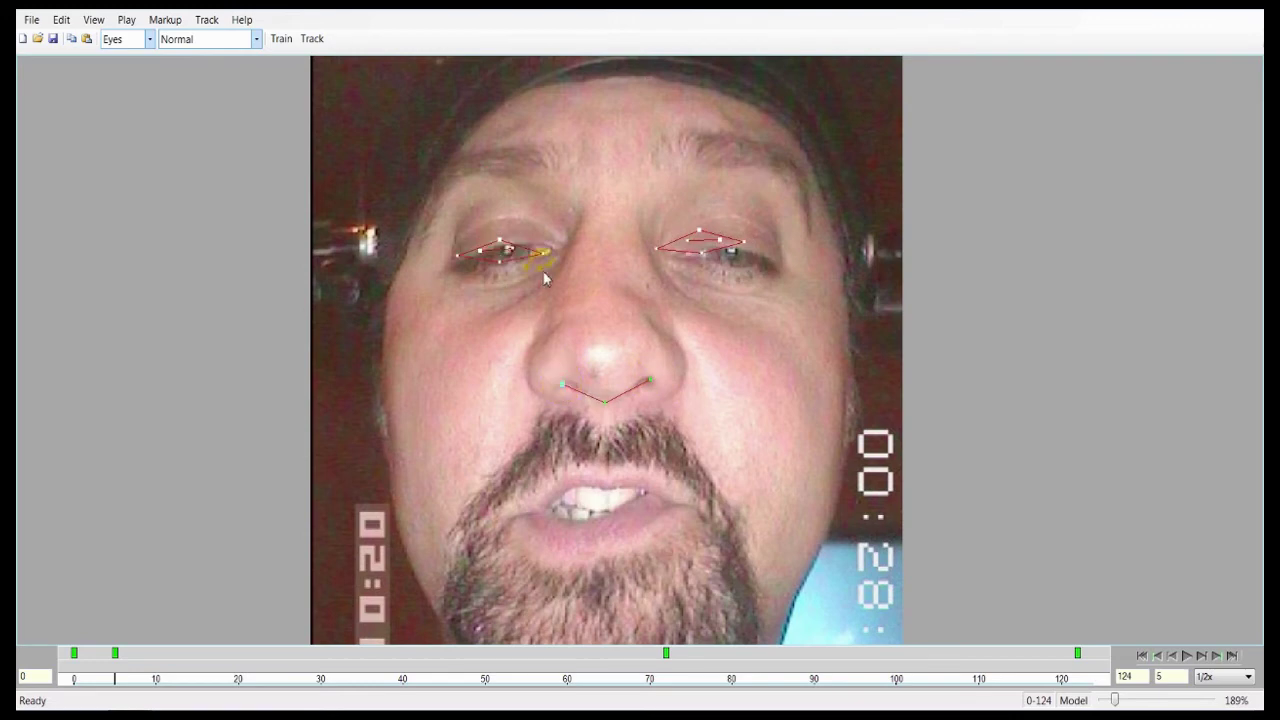
Step: Fit the corner, iris and eyelid landmarks to both eyes on frame 5
{"action": "scroll", "coordinate": [557, 322], "scroll_direction": "up", "scroll_amount": 1}
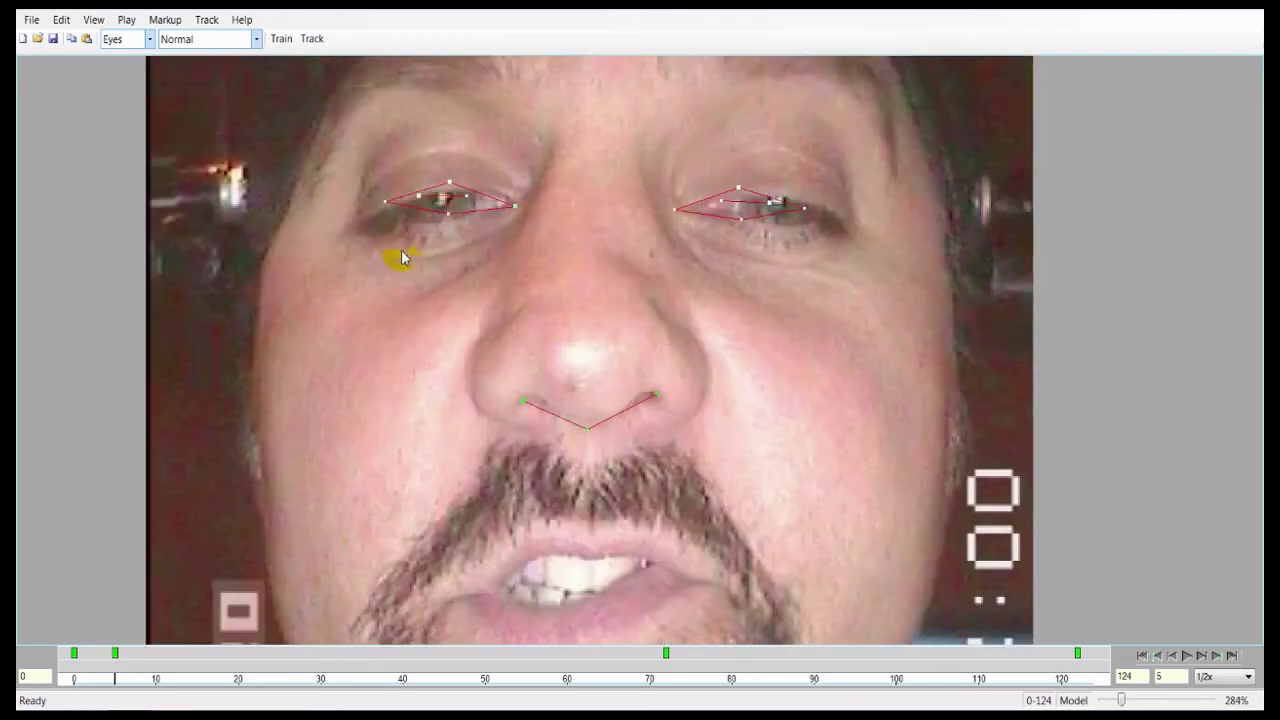
{"action": "left_click_drag", "start_coordinate": [386, 201], "coordinate": [445, 221]}
{"action": "left_click", "coordinate": [448, 226]}
{"action": "left_click_drag", "start_coordinate": [670, 204], "coordinate": [693, 210]}
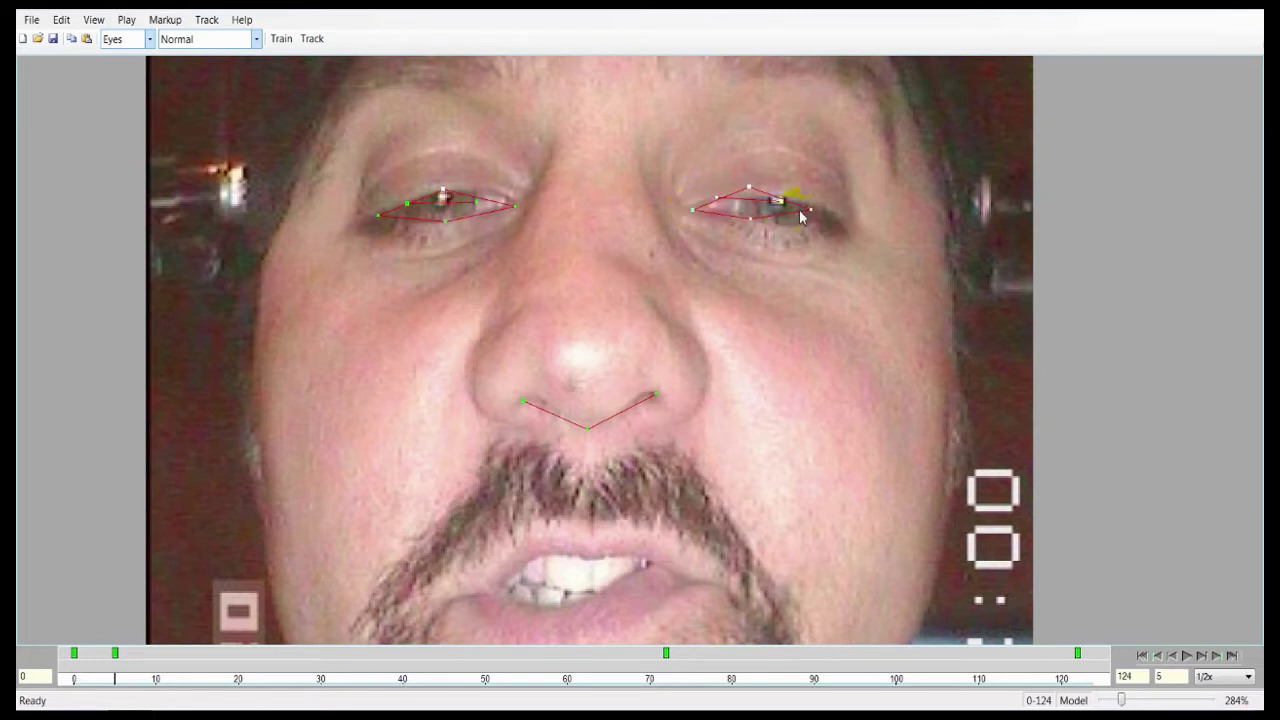
{"action": "left_click_drag", "start_coordinate": [810, 209], "coordinate": [762, 260]}
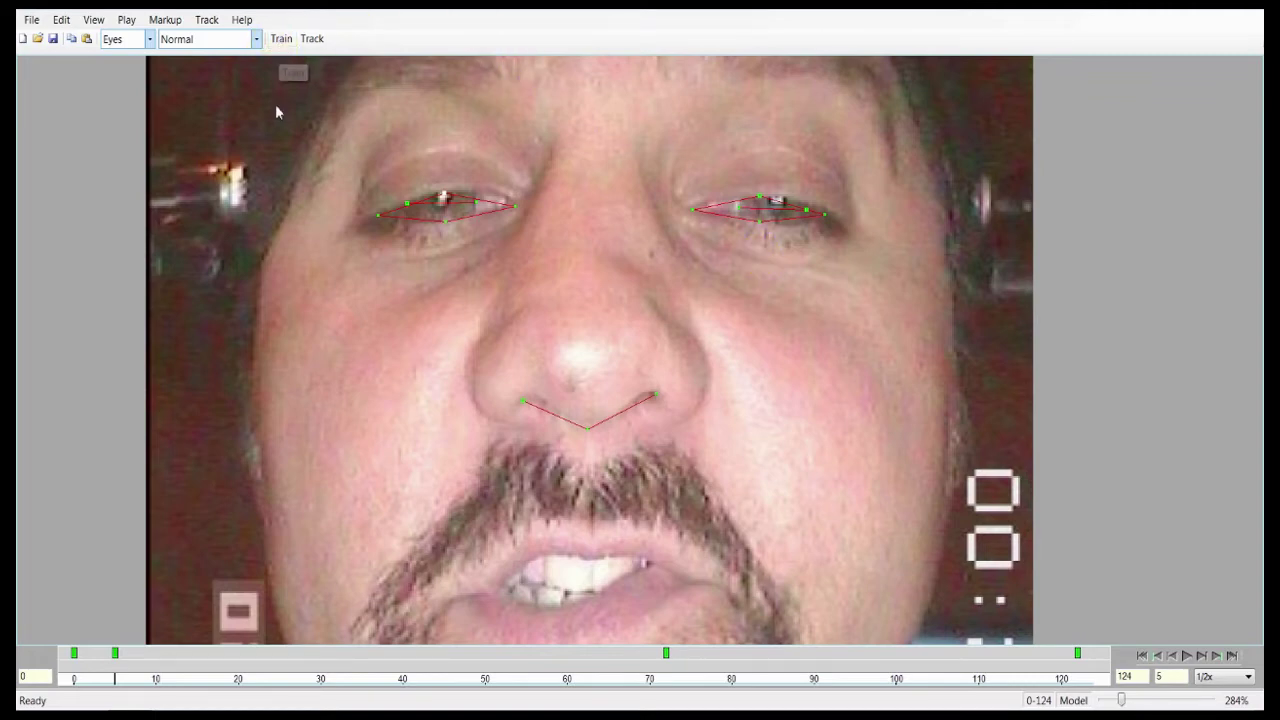
Step: Train the eye model on the marked frames and track the landmarks through the clip
{"action": "left_click", "coordinate": [283, 38]}
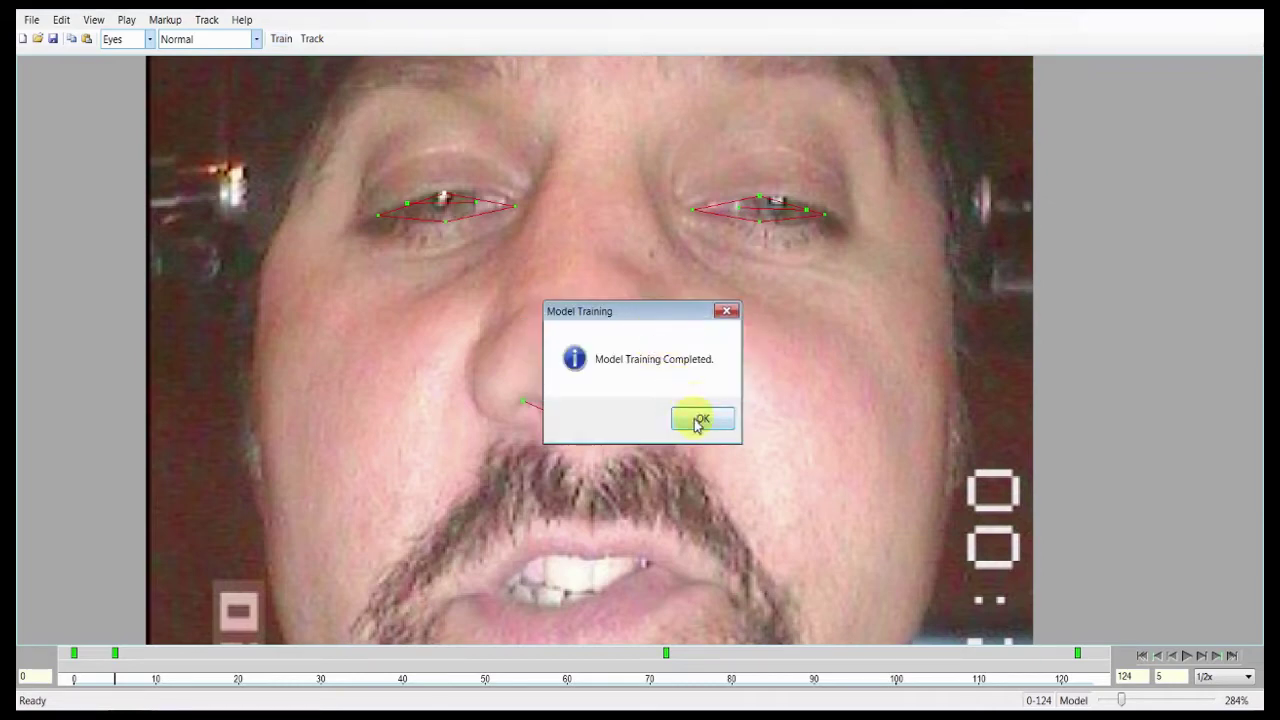
{"action": "left_click", "coordinate": [701, 420]}
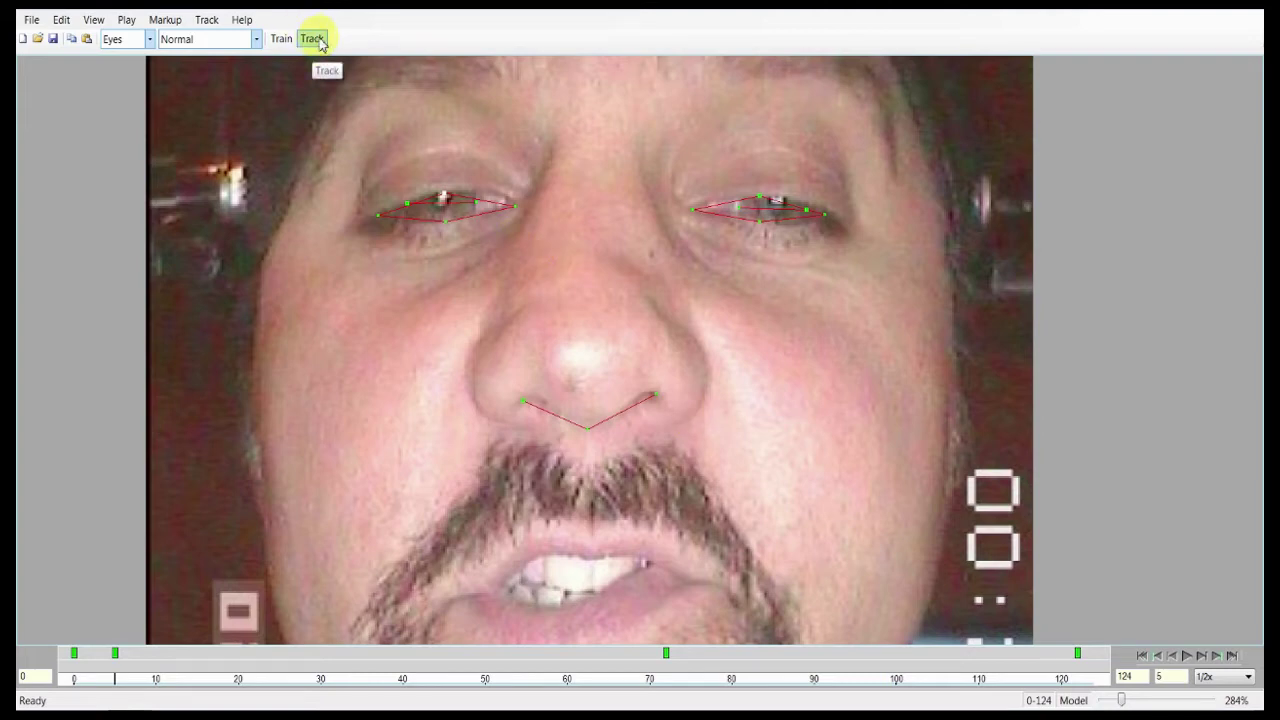
{"action": "left_click", "coordinate": [192, 678]}
{"action": "left_click_drag", "start_coordinate": [192, 678], "coordinate": [115, 678]}
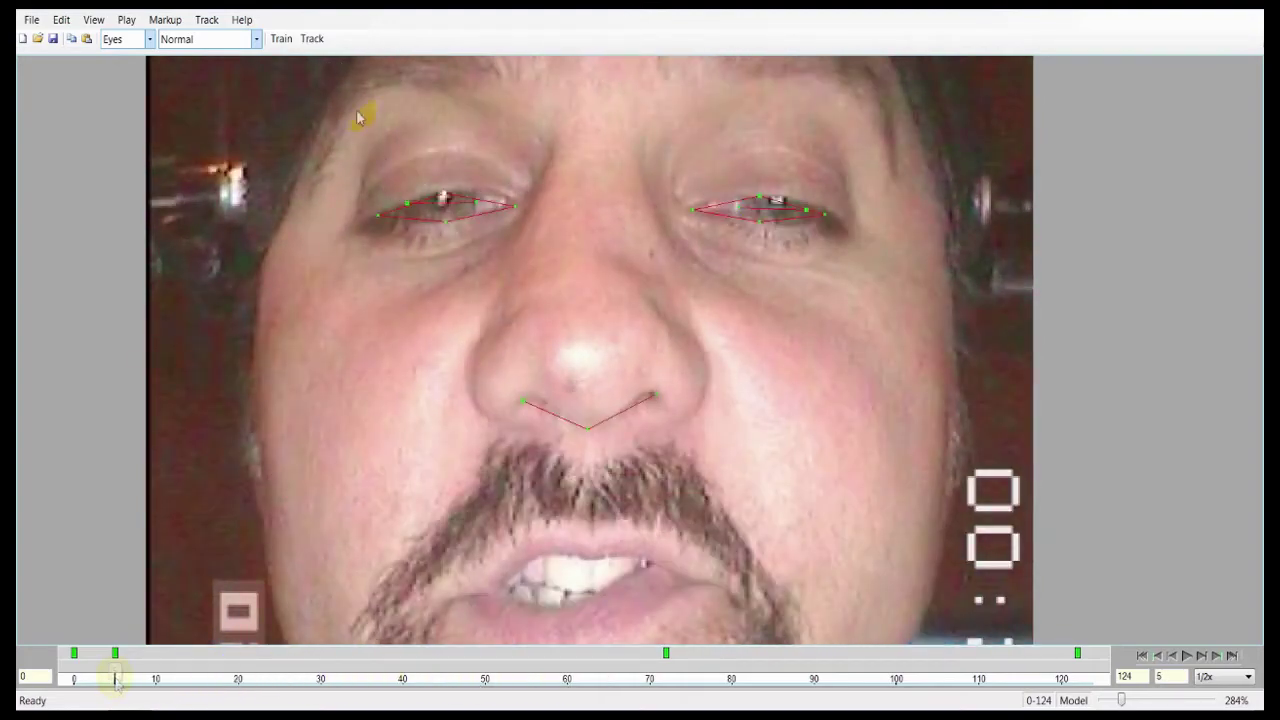
{"action": "left_click", "coordinate": [311, 39]}
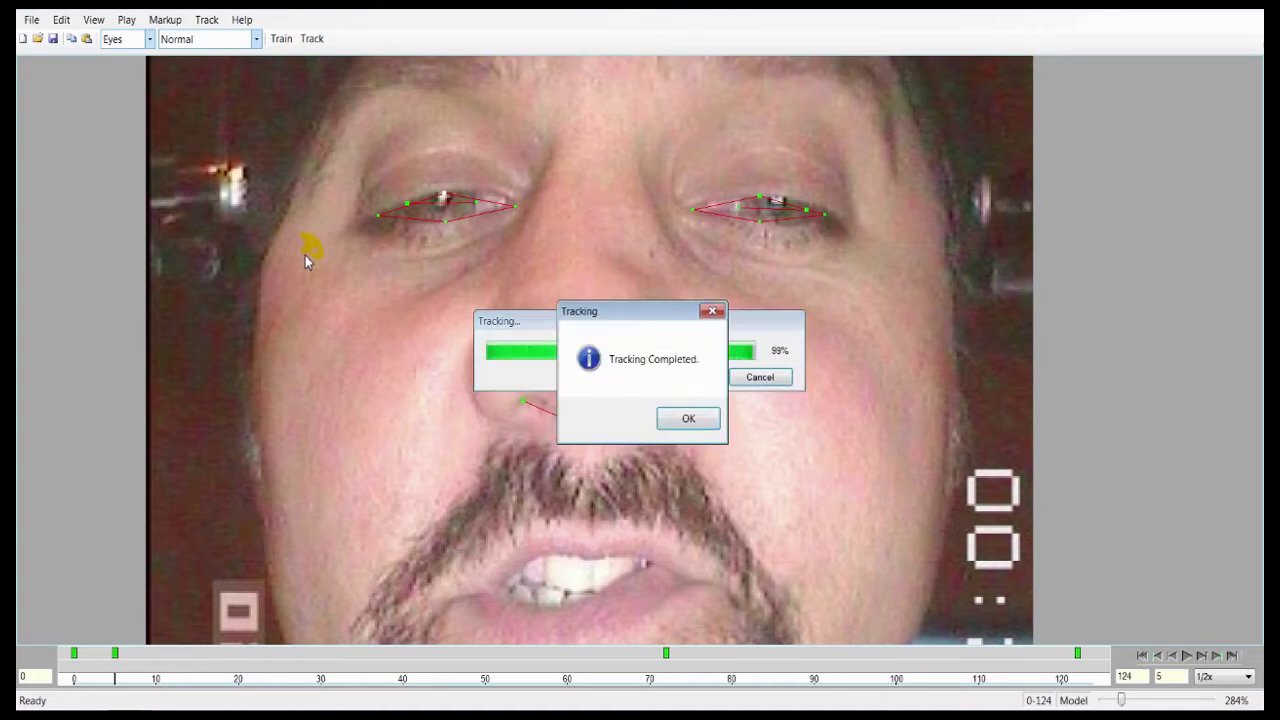
{"action": "left_click", "coordinate": [690, 420]}
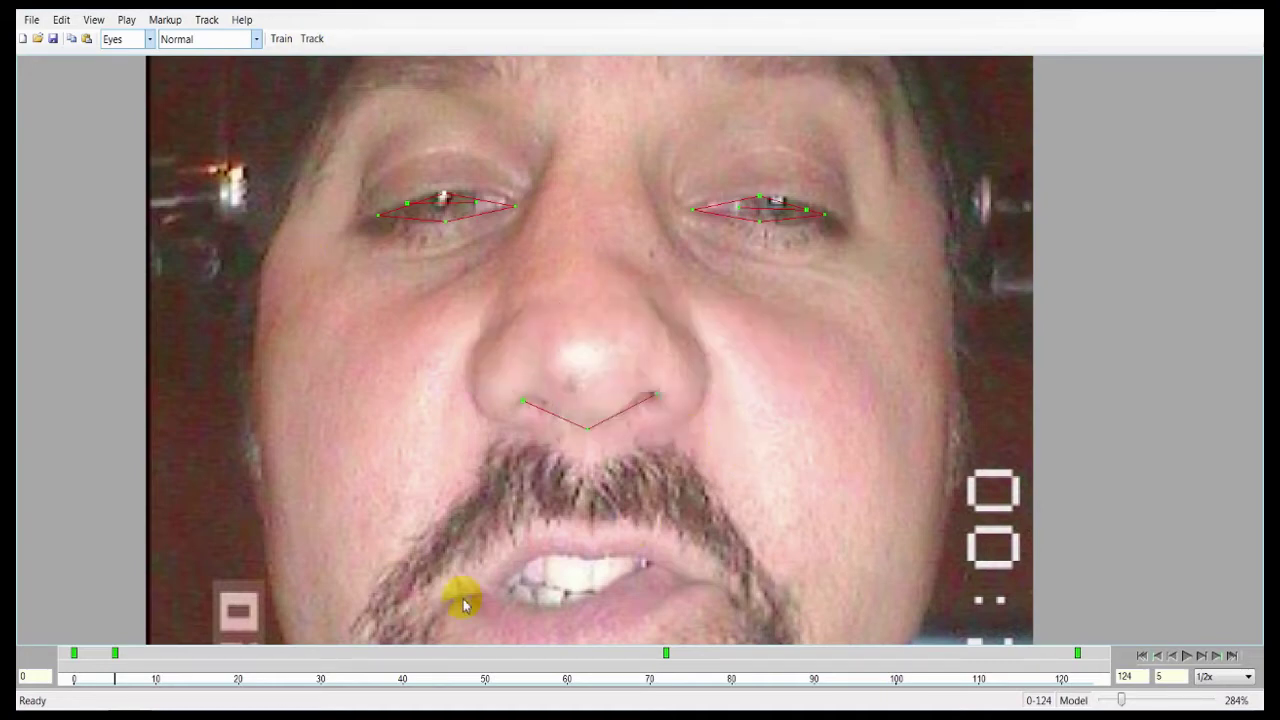
Step: Play the tracked clip from frame 0 and examine how the landmarks follow the eyes, including around frame 115
{"action": "left_click_drag", "start_coordinate": [114, 671], "coordinate": [74, 676]}
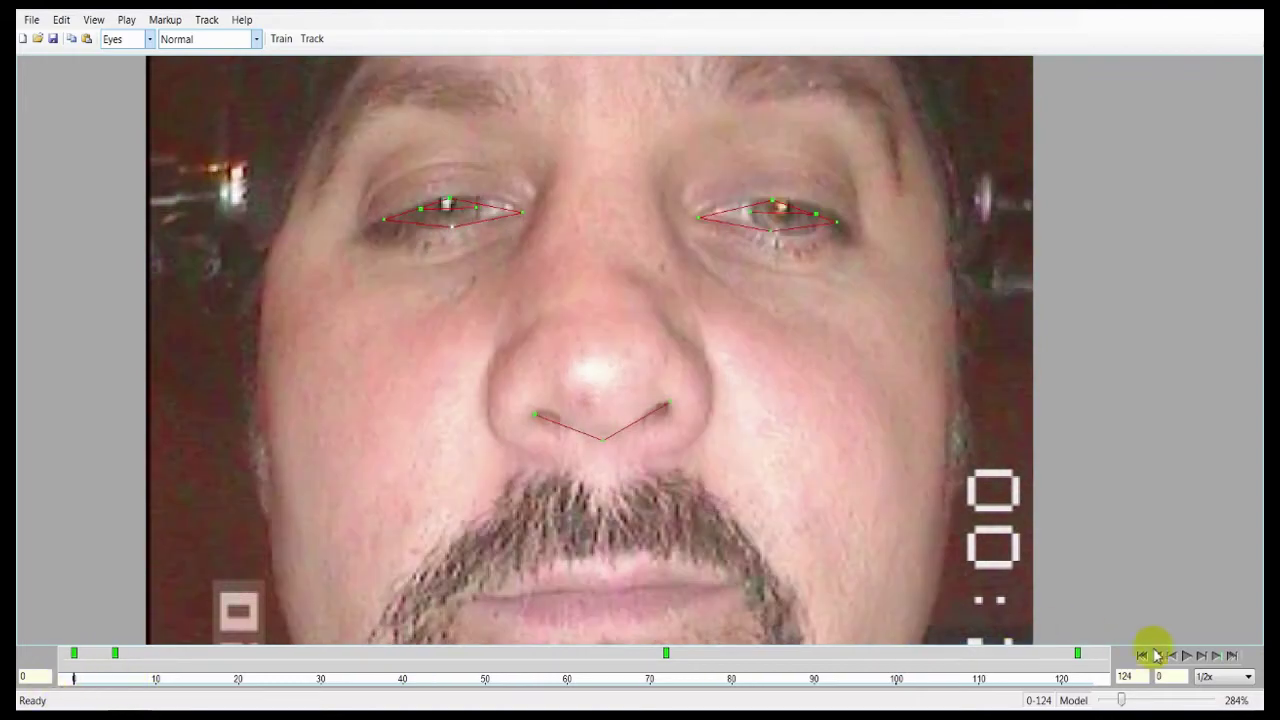
{"action": "left_click", "coordinate": [1187, 656]}
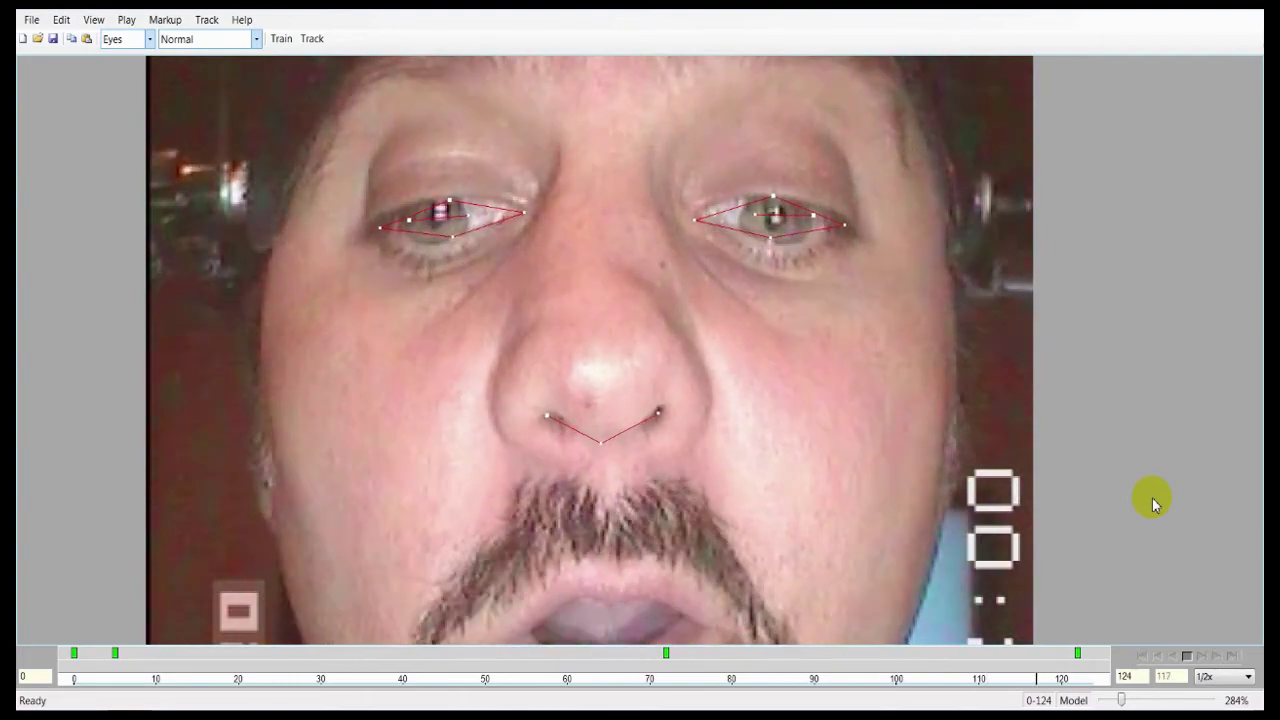
{"action": "mouse_move", "coordinate": [1037, 684]}
{"action": "left_mouse_down"}
{"action": "mouse_move", "coordinate": [1000, 677]}
{"action": "mouse_move", "coordinate": [1020, 680]}
{"action": "left_mouse_up"}
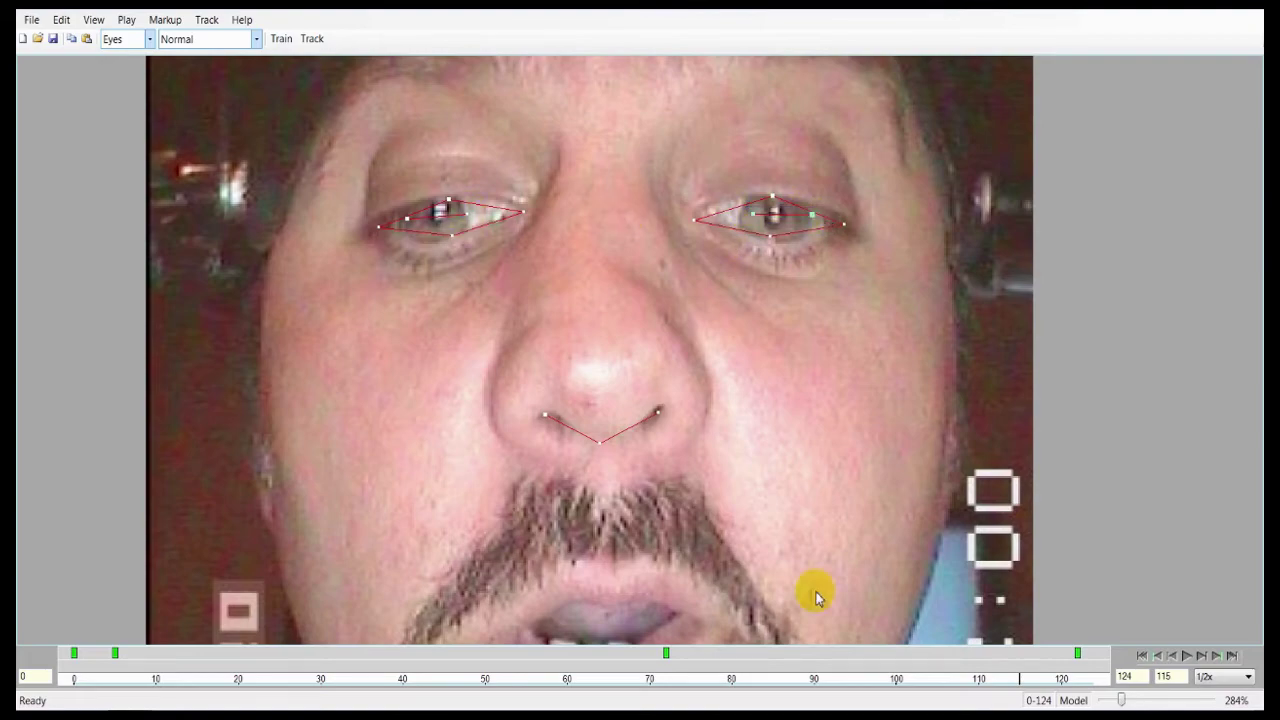
{"action": "left_click", "coordinate": [810, 680]}
Step: Go to frame 10 and refit the iris landmarks of both eyes to the iris edges
{"action": "left_click_drag", "start_coordinate": [810, 683], "coordinate": [156, 678]}
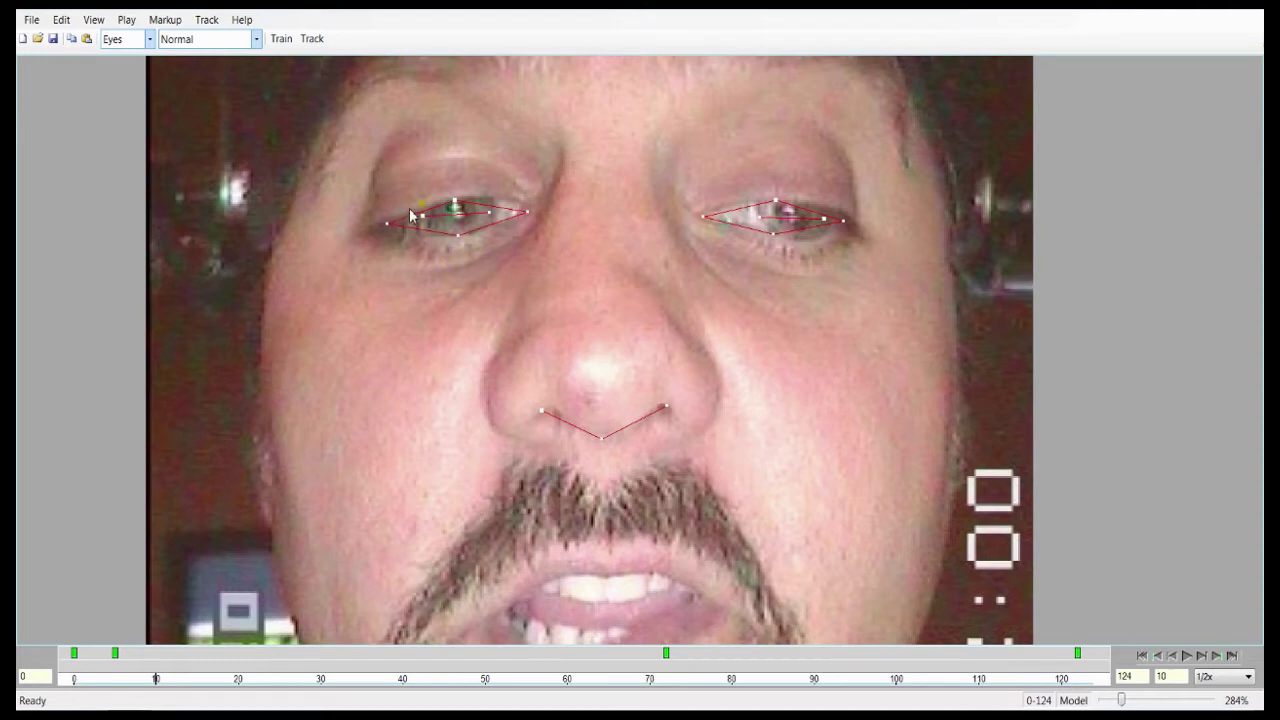
{"action": "left_click_drag", "start_coordinate": [411, 206], "coordinate": [504, 229]}
{"action": "mouse_move", "coordinate": [750, 206]}
{"action": "left_mouse_down"}
{"action": "mouse_move", "coordinate": [823, 222]}
{"action": "mouse_move", "coordinate": [762, 217]}
{"action": "left_mouse_up"}
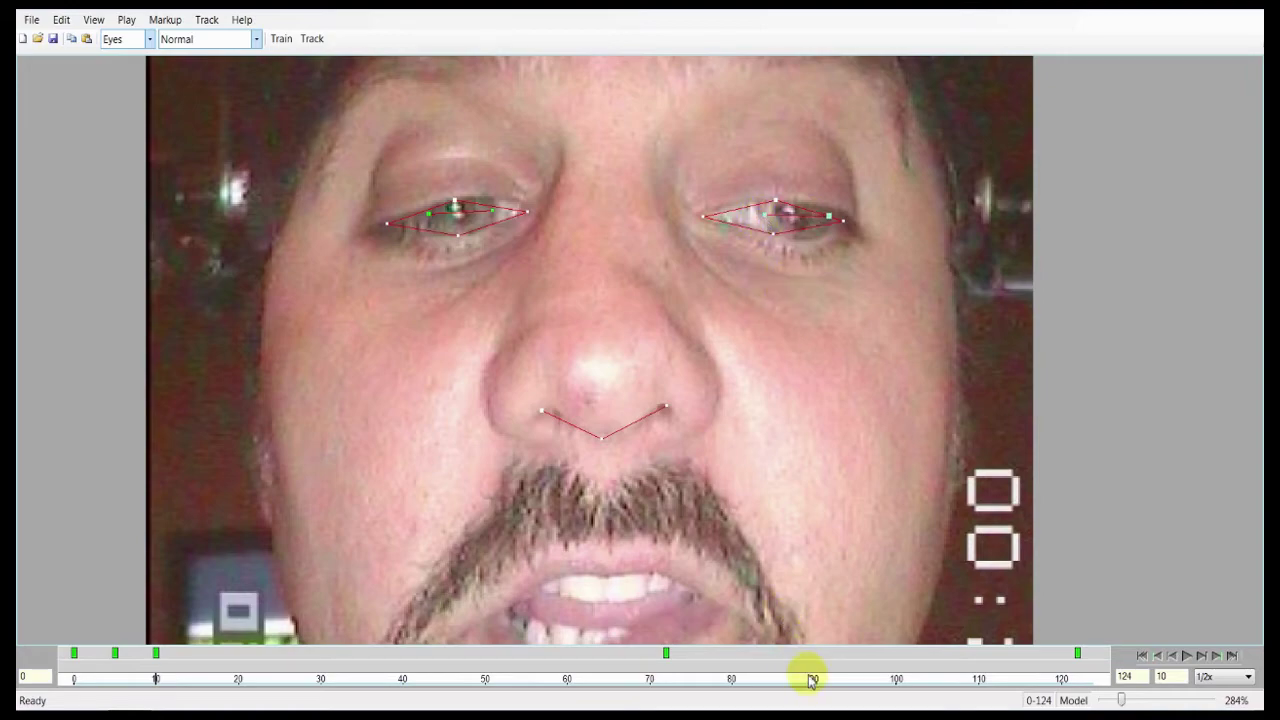
Step: Correct the iris landmarks of both eyes on frames 99 and 107
{"action": "left_click_drag", "start_coordinate": [812, 676], "coordinate": [893, 676]}
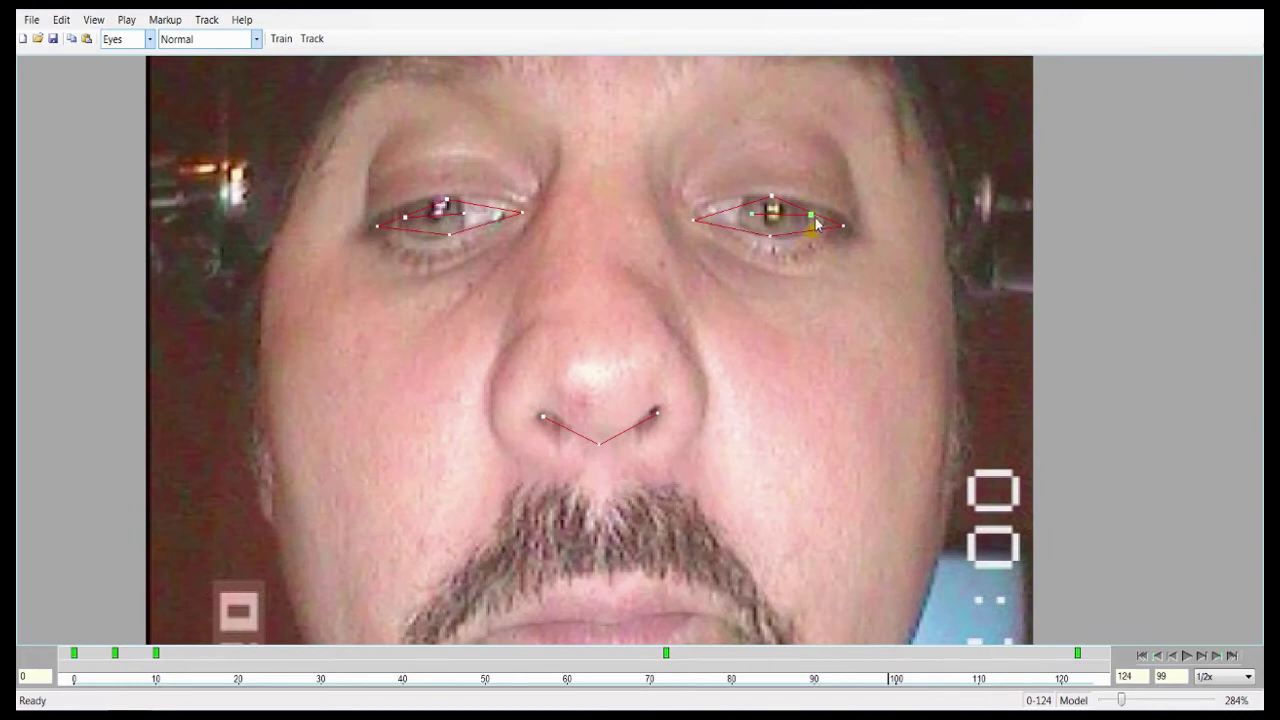
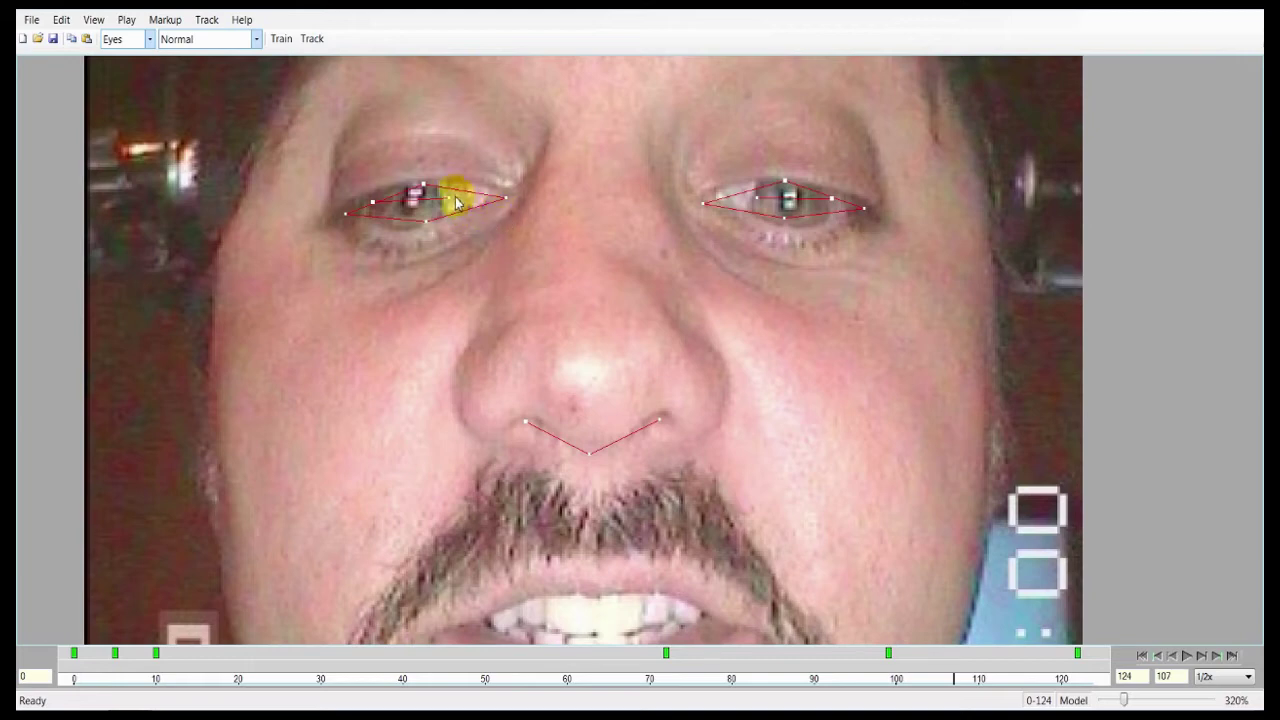
{"action": "left_click_drag", "start_coordinate": [449, 197], "coordinate": [440, 200]}
{"action": "left_click_drag", "start_coordinate": [837, 191], "coordinate": [751, 202]}
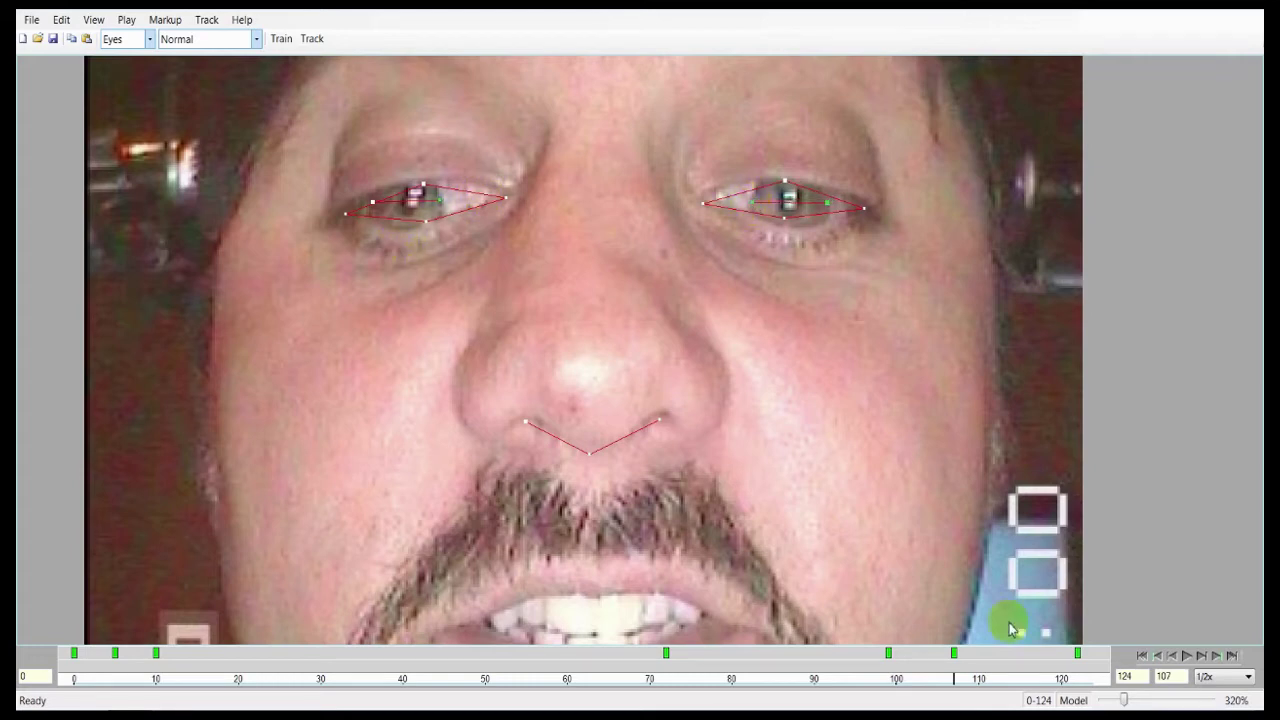
Step: Select frames 99 to 122, retrain the model with the corrected frames and track only the selected range
{"action": "left_click", "coordinate": [893, 678]}
{"action": "left_click_drag", "start_coordinate": [896, 680], "coordinate": [1082, 680]}
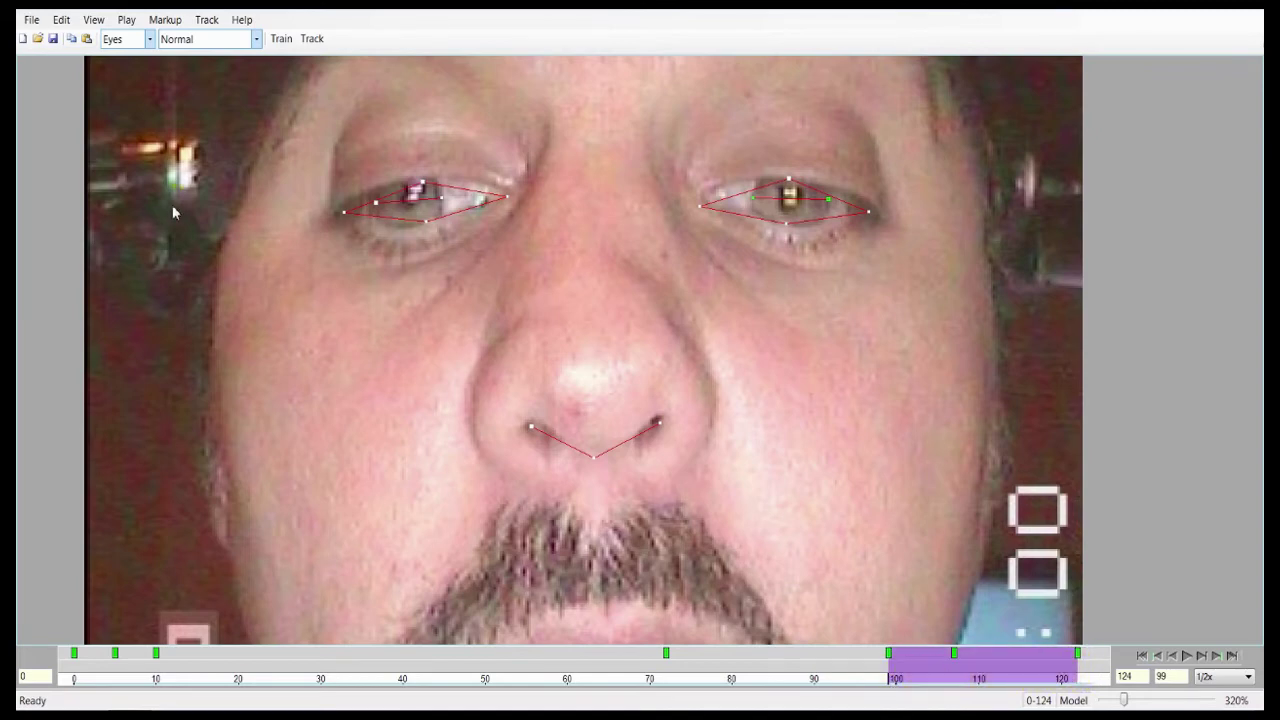
{"action": "key", "text": "ctrl+t"}
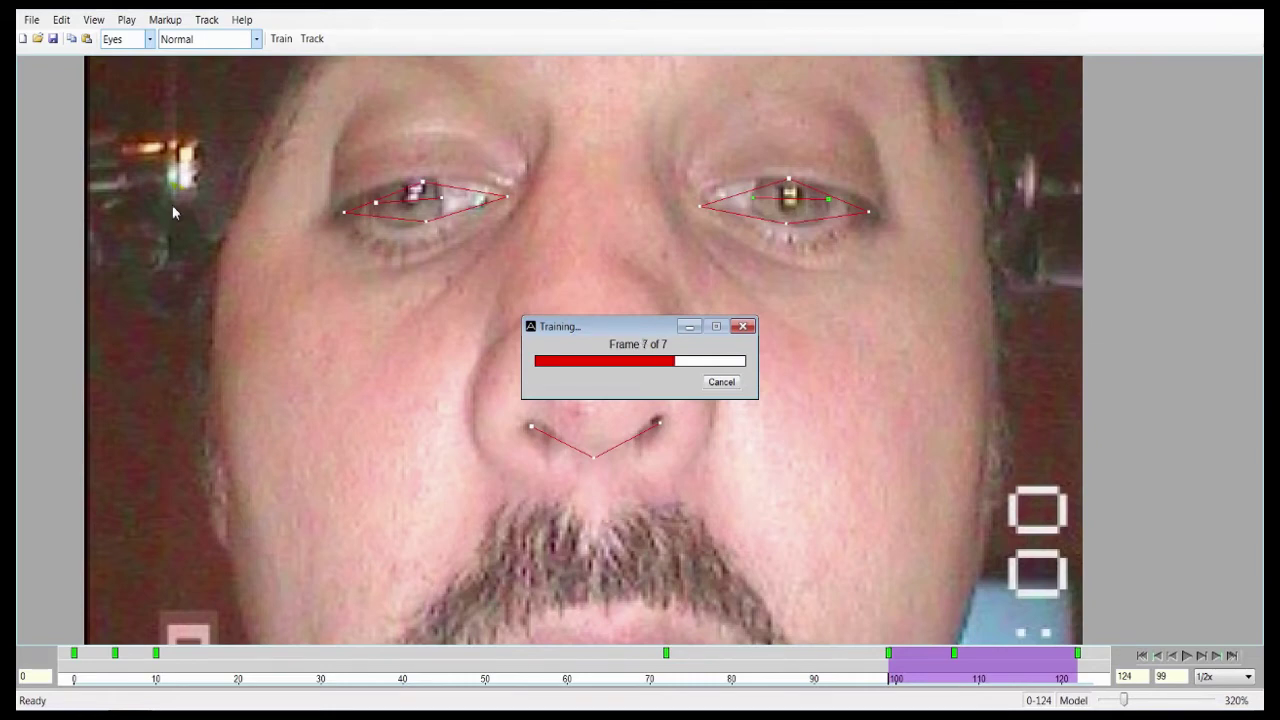
{"action": "left_click", "coordinate": [716, 416]}
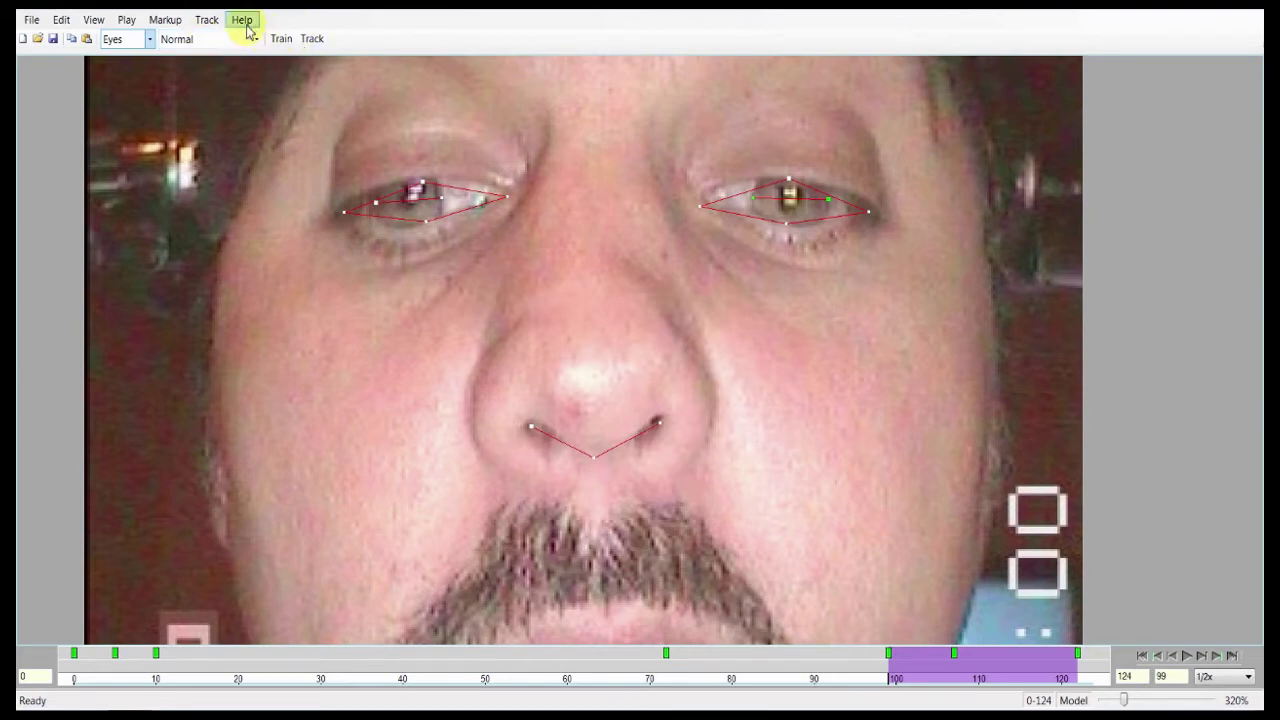
{"action": "left_click", "coordinate": [208, 21]}
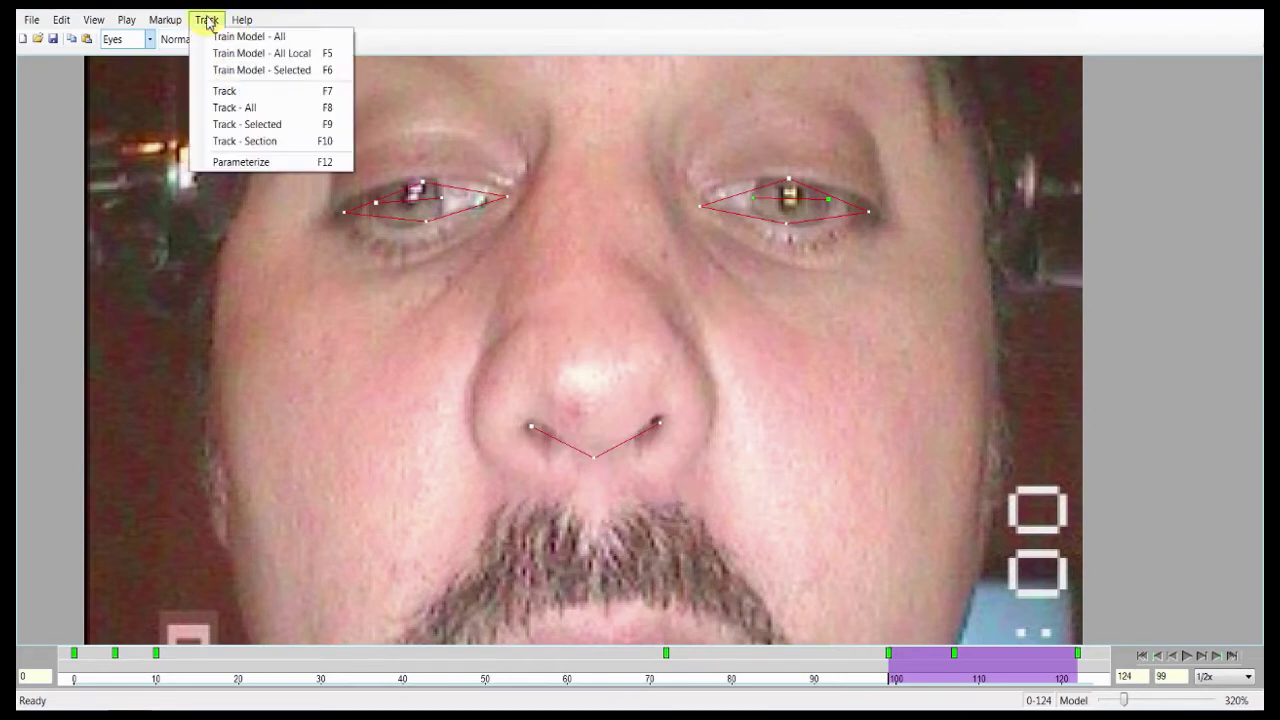
{"action": "left_click", "coordinate": [260, 125]}
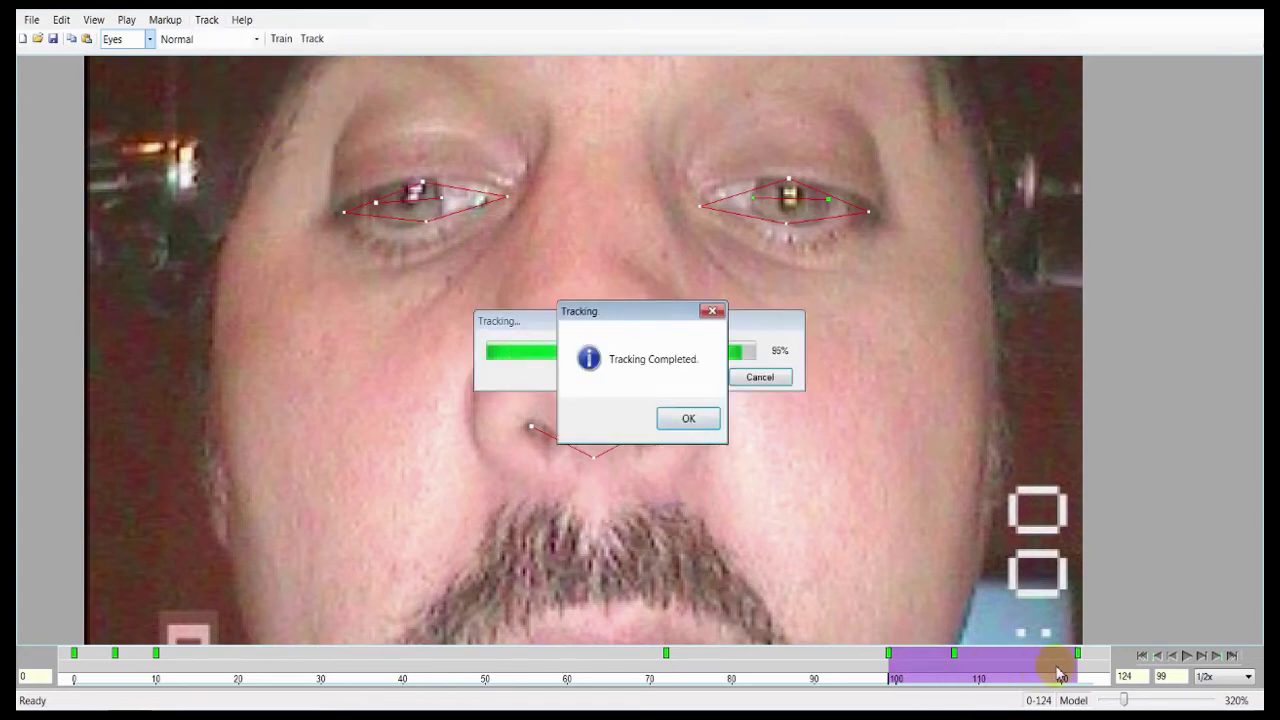
{"action": "left_click", "coordinate": [696, 422]}
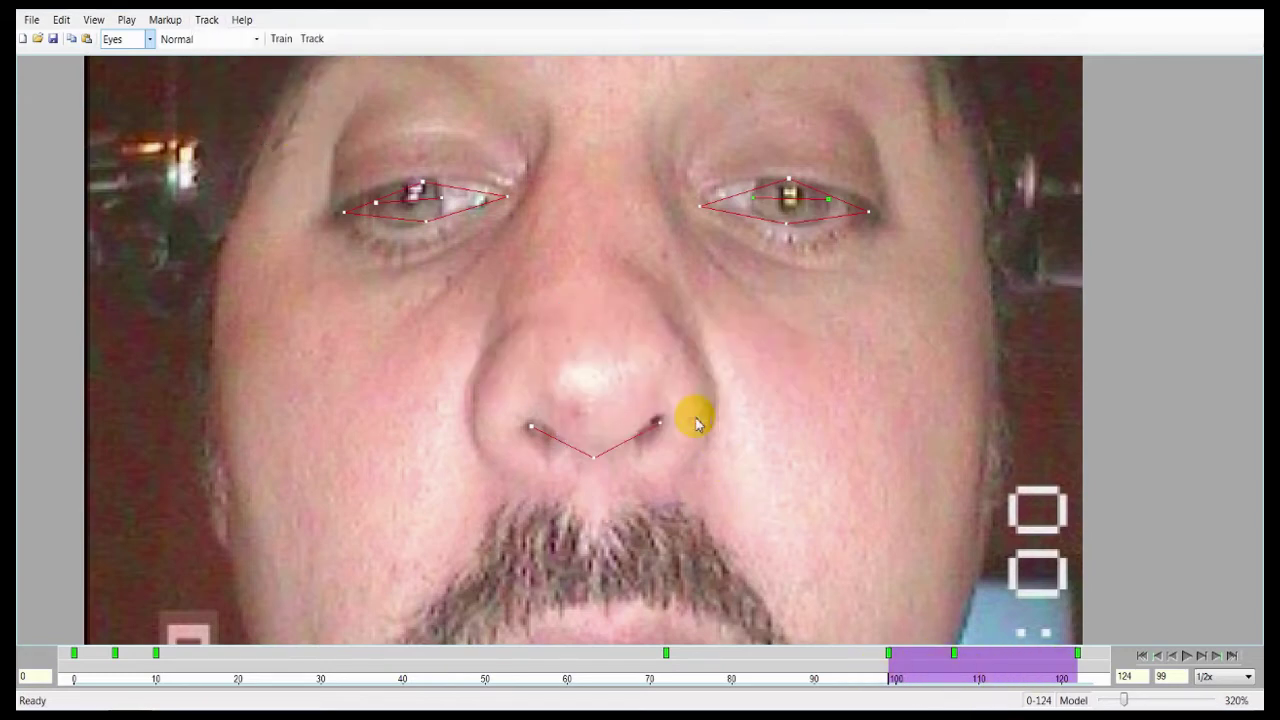
Step: Scrub through the retracked range to frame 122 and back to frame 0 to check the landmarks
{"action": "left_click_drag", "start_coordinate": [891, 676], "coordinate": [1078, 675]}
{"action": "scroll", "coordinate": [826, 570], "scroll_direction": "down", "scroll_amount": 3}
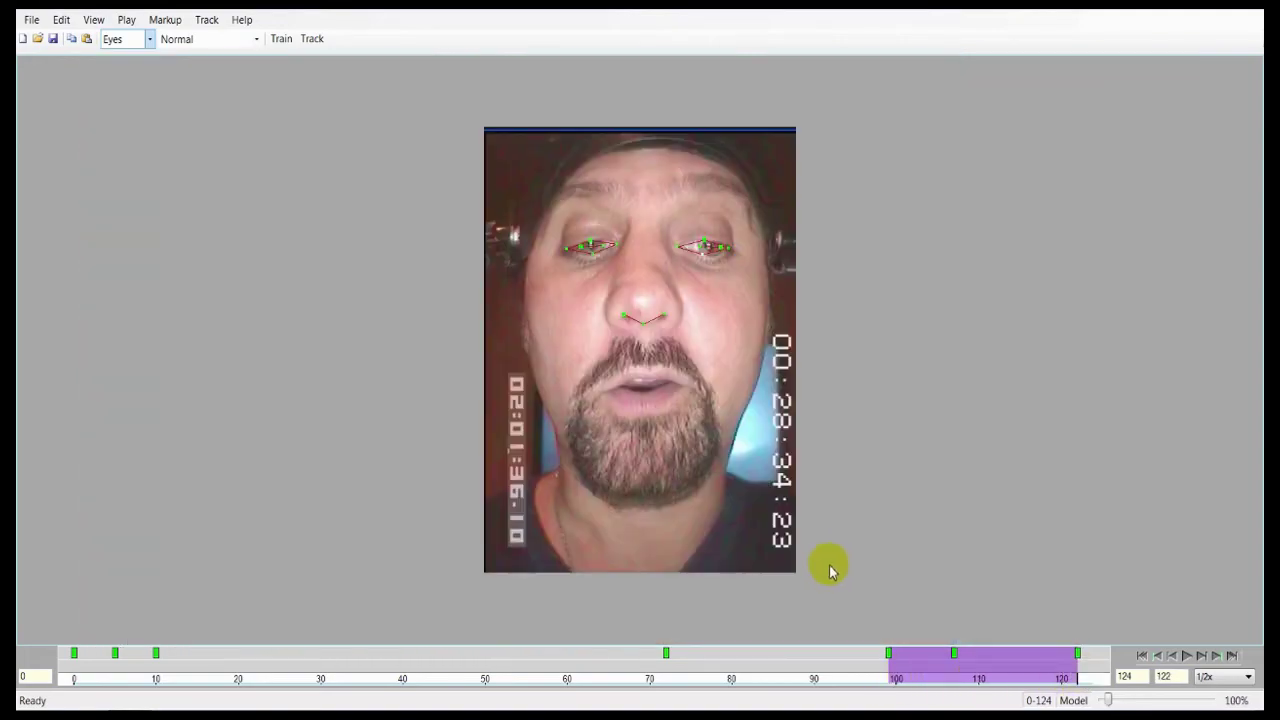
{"action": "left_click_drag", "start_coordinate": [894, 676], "coordinate": [63, 675]}
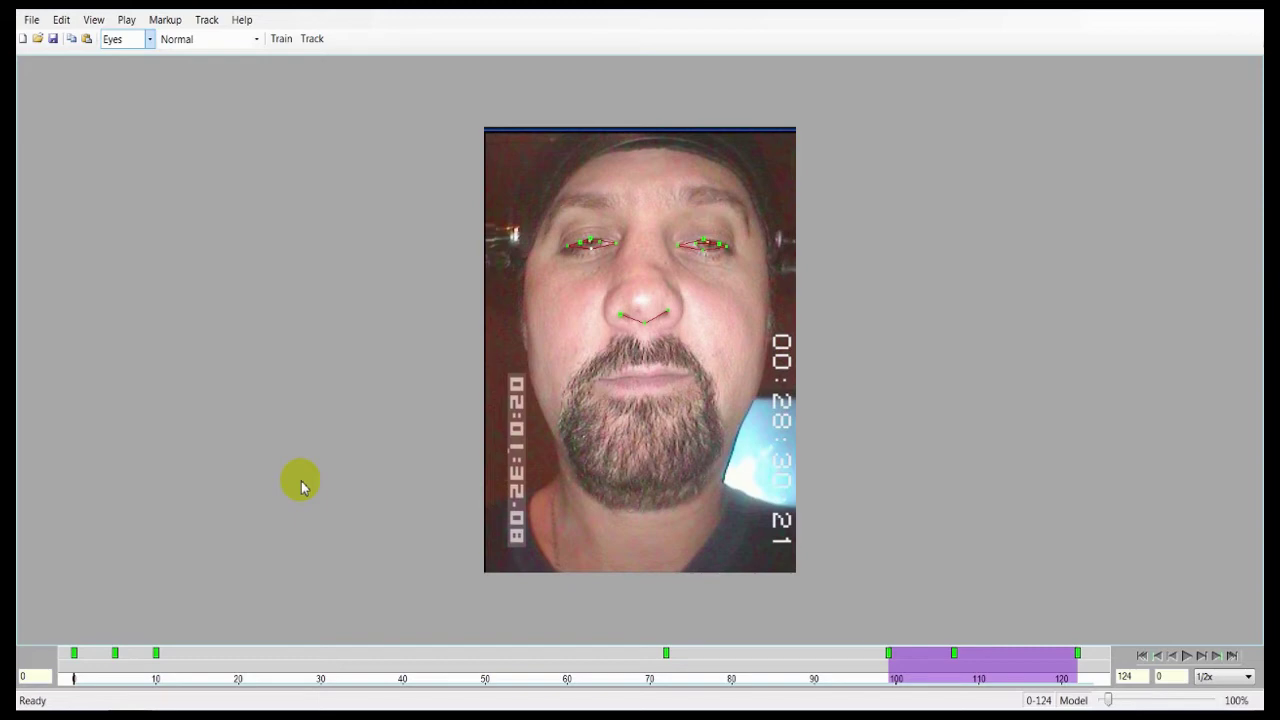
Step: Select the three nose landmarks on frame 0 and lock them
{"action": "scroll", "coordinate": [391, 386], "scroll_direction": "up", "scroll_amount": 1}
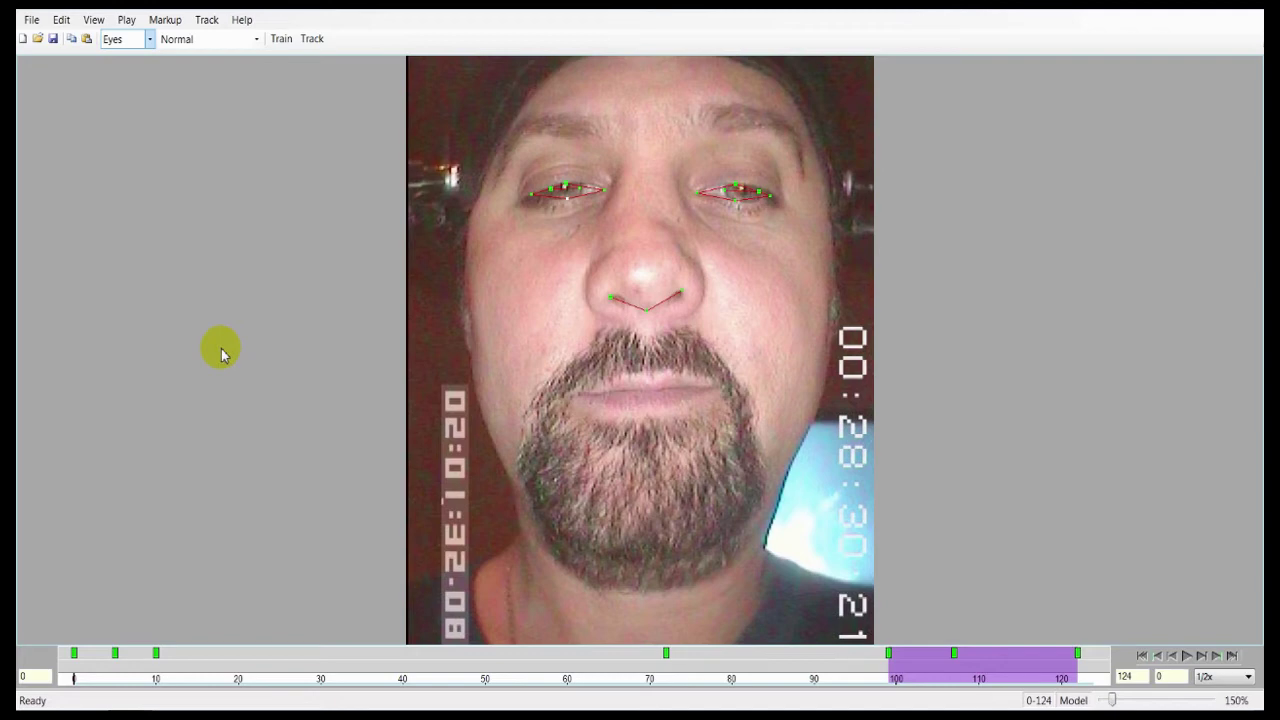
{"action": "scroll", "coordinate": [437, 430], "scroll_direction": "up", "scroll_amount": 3}
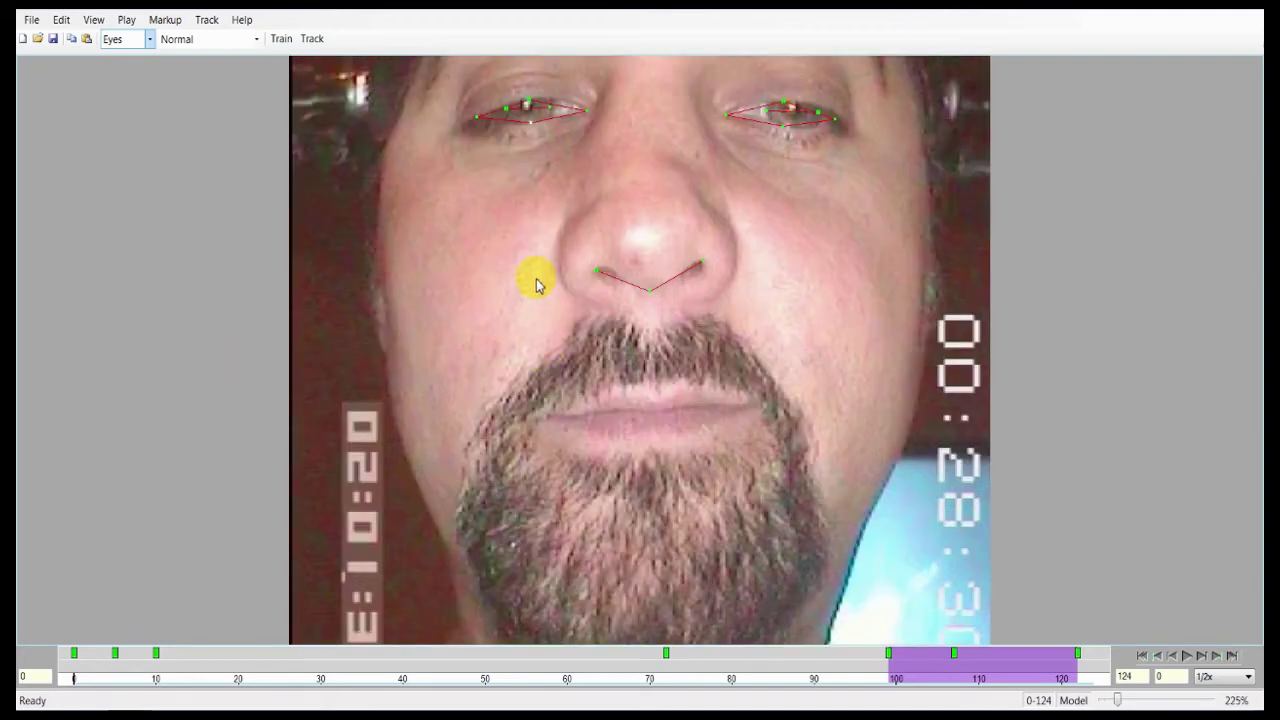
{"action": "left_click_drag", "start_coordinate": [533, 196], "coordinate": [770, 340]}
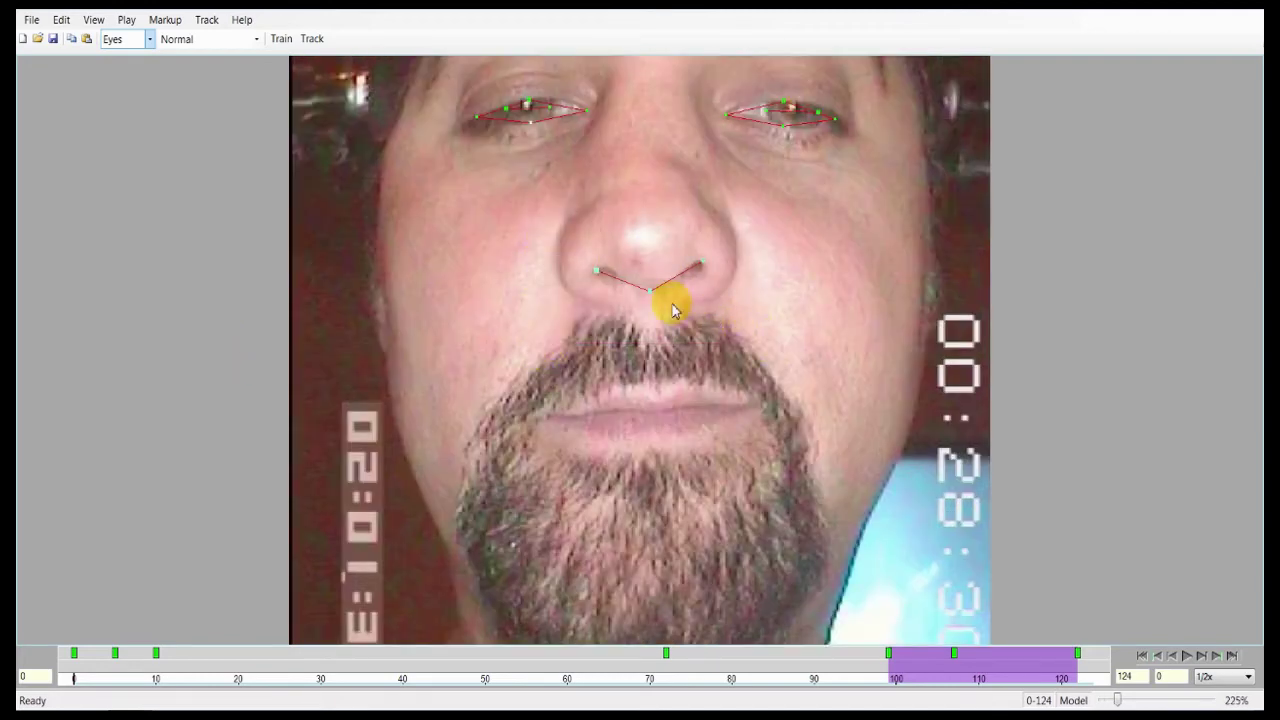
{"action": "middle_click_drag", "start_coordinate": [672, 310], "coordinate": [666, 400]}
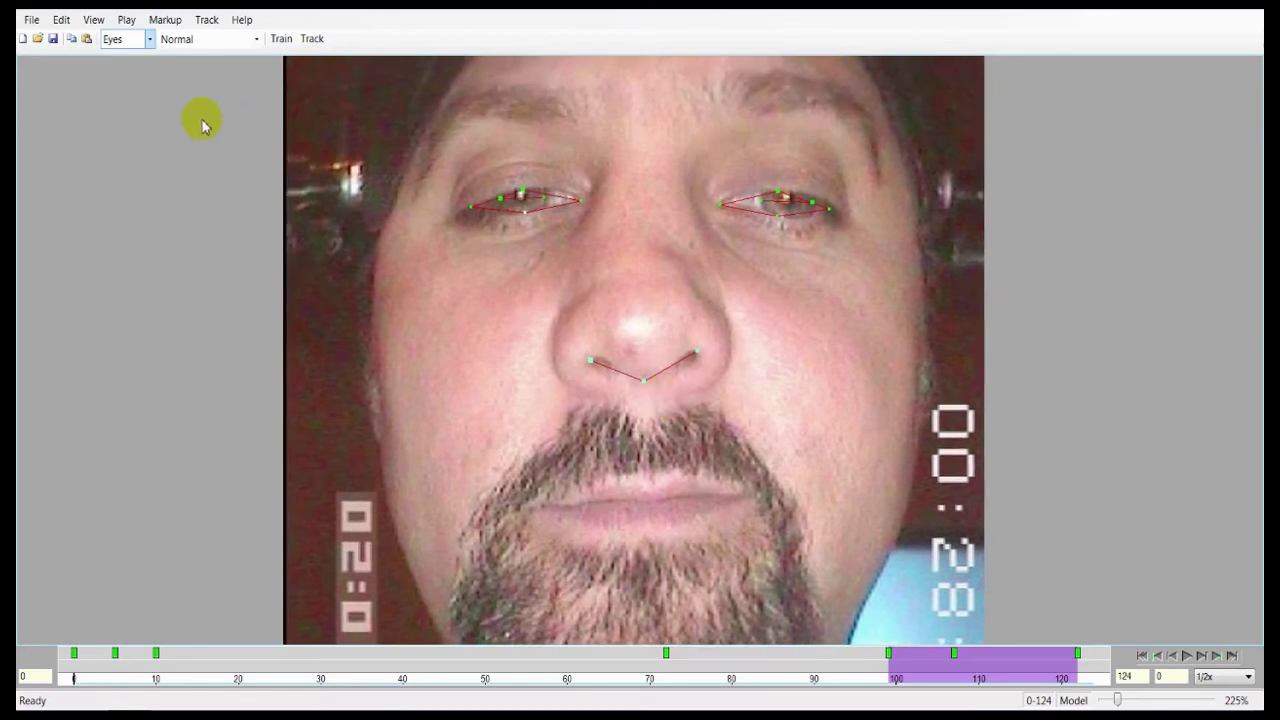
{"action": "left_click", "coordinate": [61, 20]}
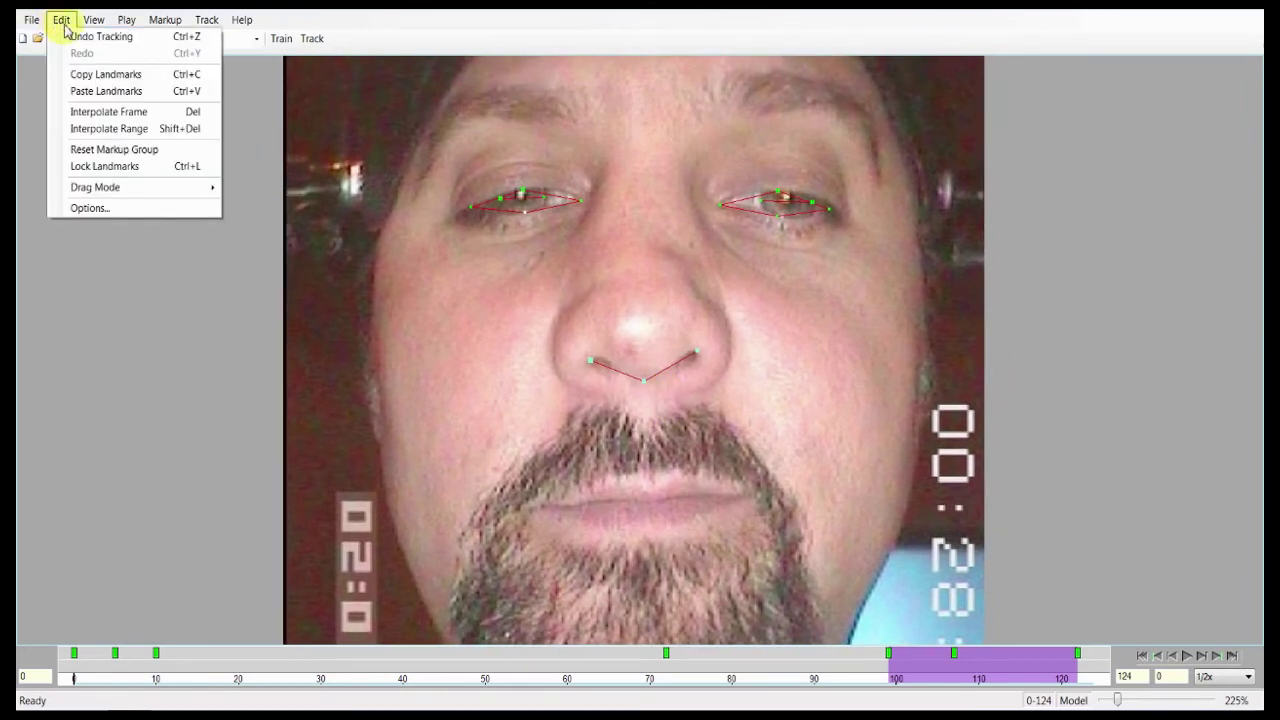
{"action": "left_click", "coordinate": [106, 166]}
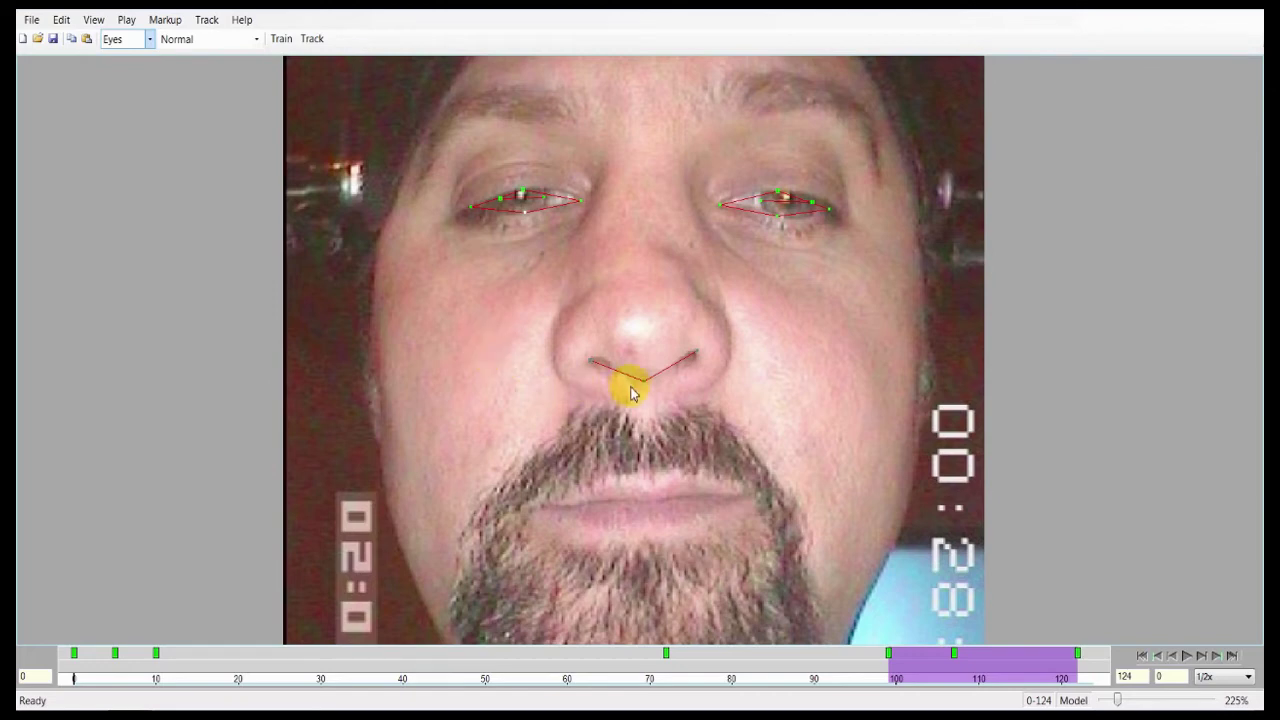
Step: Try to move the locked nose landmarks to test the lock
{"action": "scroll", "coordinate": [606, 391], "scroll_direction": "up", "scroll_amount": 2}
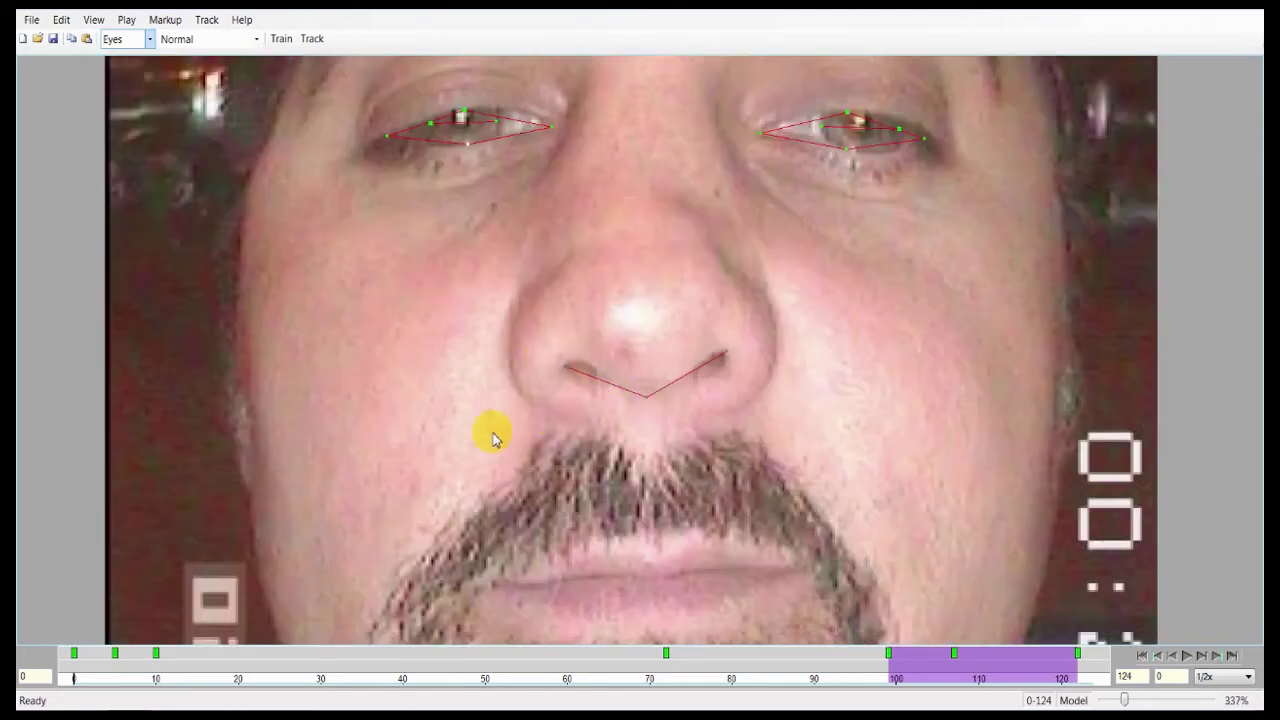
{"action": "scroll", "coordinate": [535, 400], "scroll_direction": "down", "scroll_amount": 1}
{"action": "left_click_drag", "start_coordinate": [580, 363], "coordinate": [583, 410]}
{"action": "mouse_move", "coordinate": [566, 335]}
{"action": "left_mouse_down"}
{"action": "mouse_move", "coordinate": [605, 385]}
{"action": "mouse_move", "coordinate": [588, 425]}
{"action": "mouse_move", "coordinate": [575, 357]}
{"action": "left_mouse_up"}
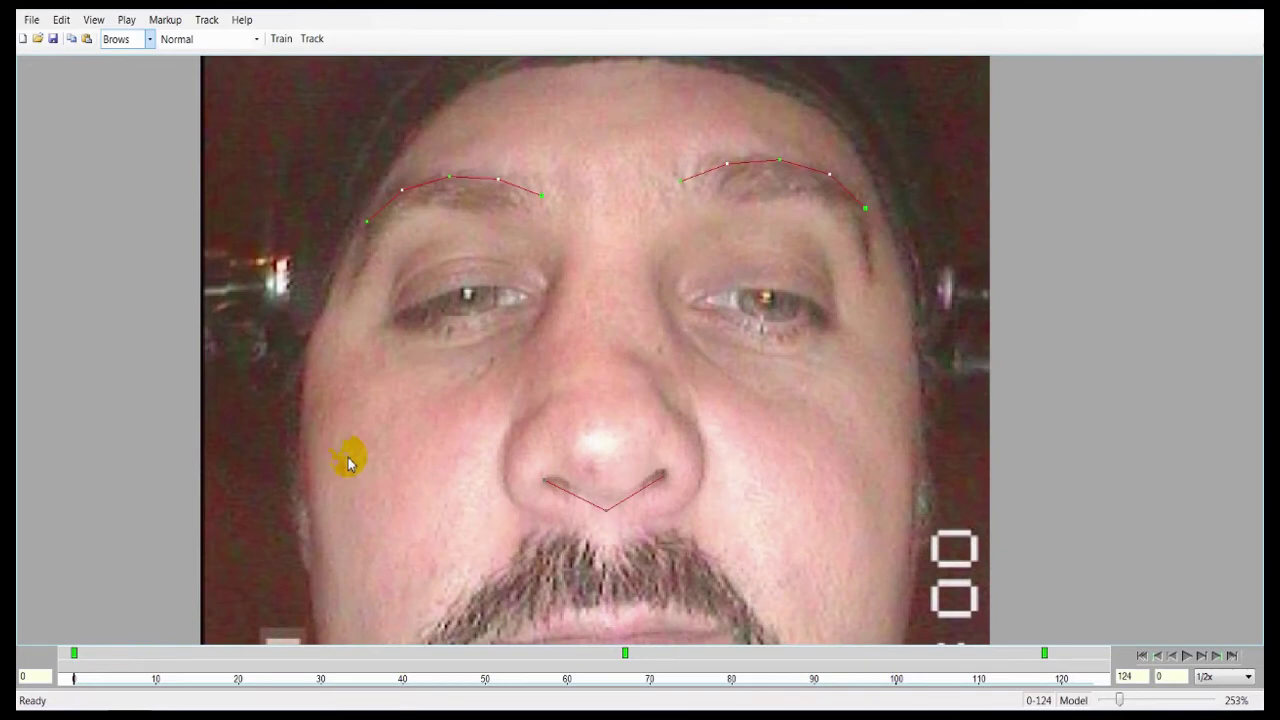
Step: Play back the brow tracking and go to frame 118 to check the brow landmarks
{"action": "scroll", "coordinate": [764, 556], "scroll_direction": "down", "scroll_amount": 2}
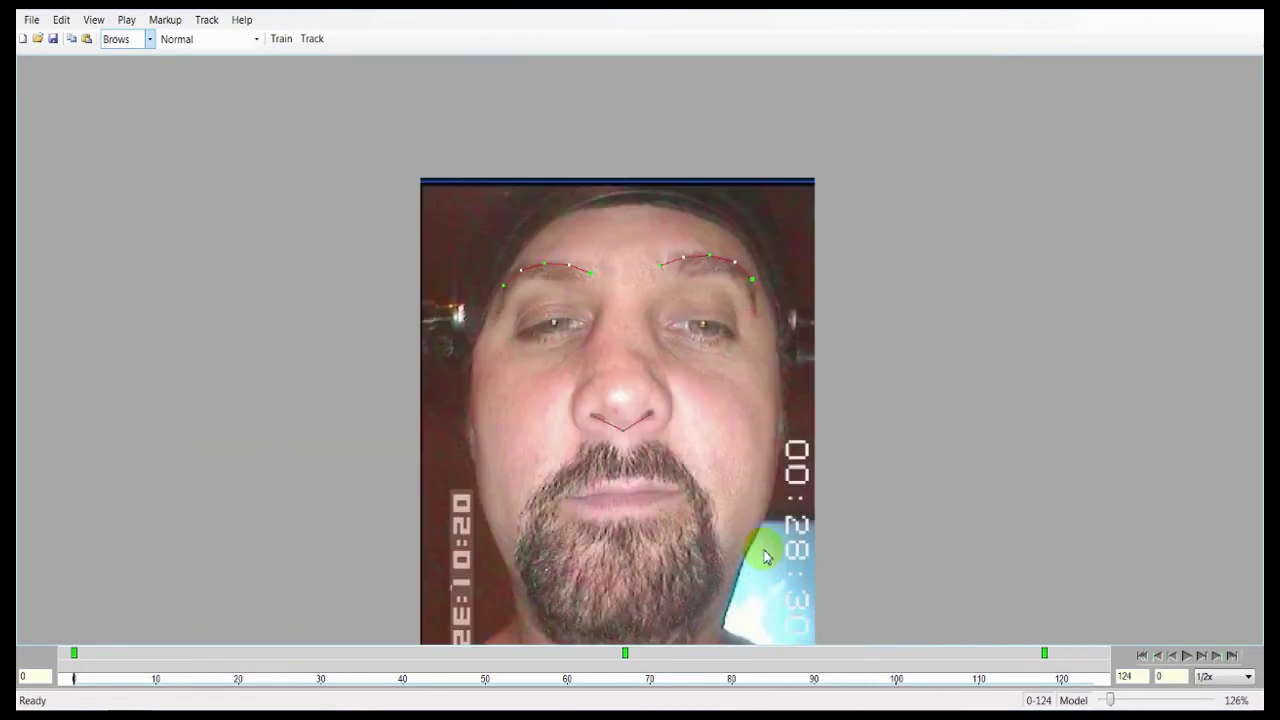
{"action": "key", "text": "space"}
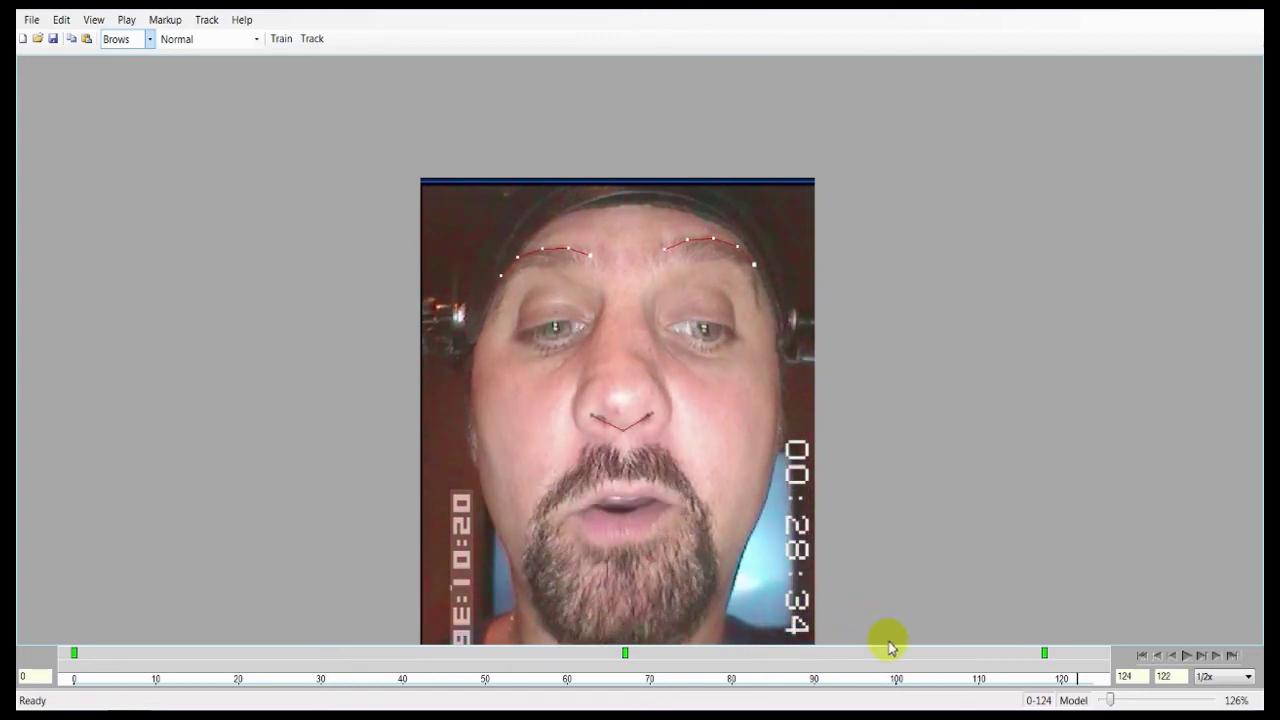
{"action": "mouse_move", "coordinate": [1046, 668]}
{"action": "left_mouse_down"}
{"action": "mouse_move", "coordinate": [103, 677]}
{"action": "mouse_move", "coordinate": [68, 690]}
{"action": "mouse_move", "coordinate": [617, 695]}
{"action": "mouse_move", "coordinate": [1080, 662]}
{"action": "mouse_move", "coordinate": [1037, 649]}
{"action": "left_mouse_up"}
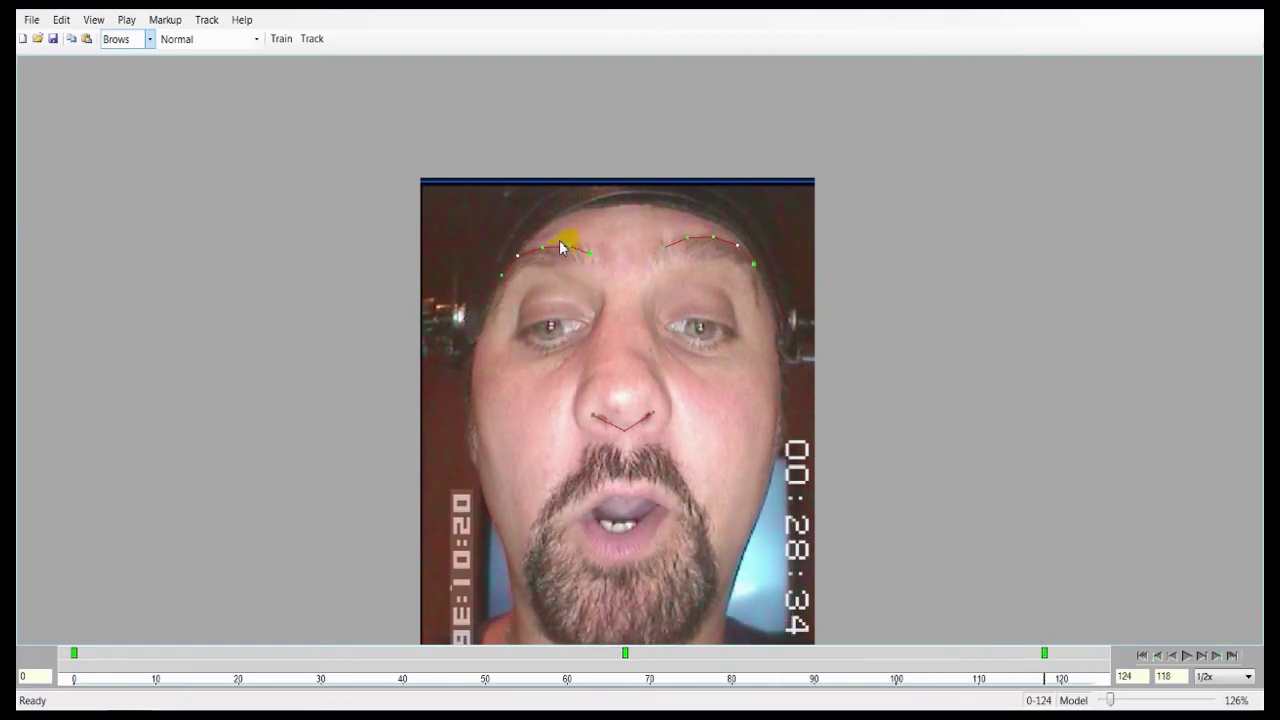
Step: Try to reposition the inner end landmark of the viewer-left brow on frame 24
{"action": "left_click", "coordinate": [1027, 681]}
{"action": "left_click_drag", "start_coordinate": [1027, 681], "coordinate": [271, 680]}
{"action": "scroll", "coordinate": [380, 450], "scroll_direction": "up", "scroll_amount": 1}
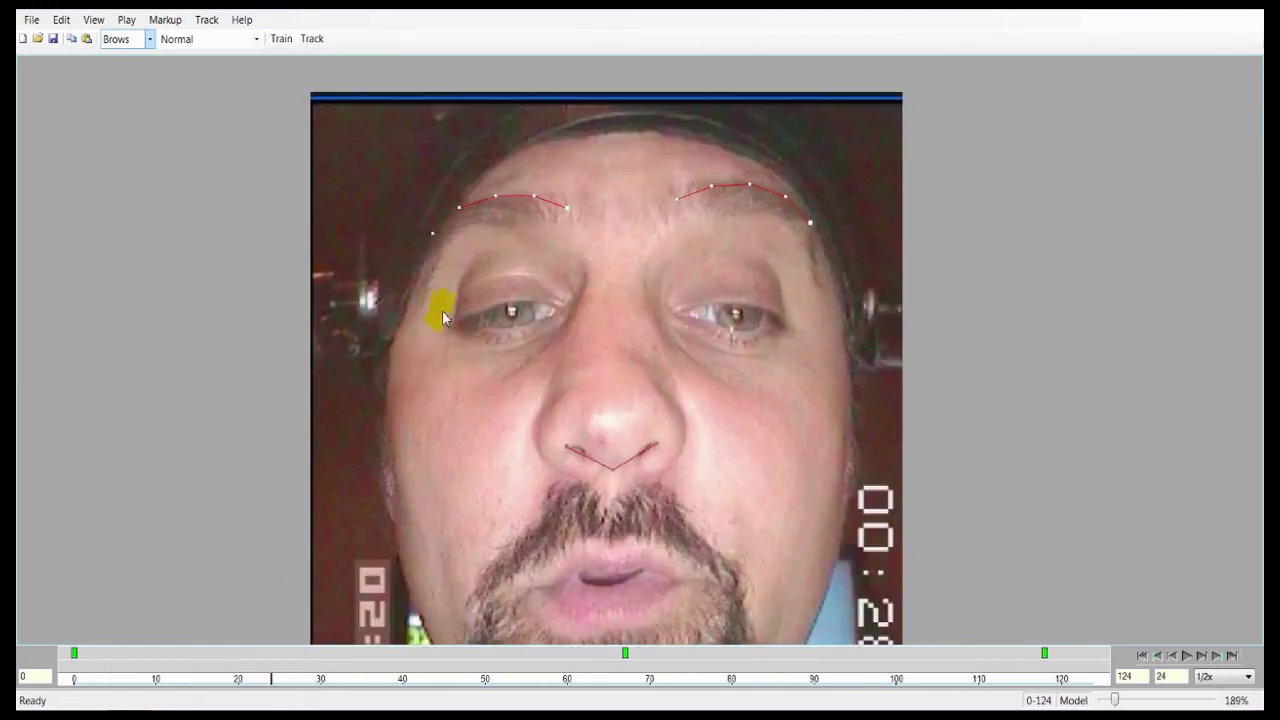
{"action": "mouse_move", "coordinate": [571, 217]}
{"action": "left_mouse_down"}
{"action": "mouse_move", "coordinate": [556, 219]}
{"action": "mouse_move", "coordinate": [567, 209]}
{"action": "mouse_move", "coordinate": [580, 262]}
{"action": "left_mouse_up"}
{"action": "key", "text": "ctrl+Left"}
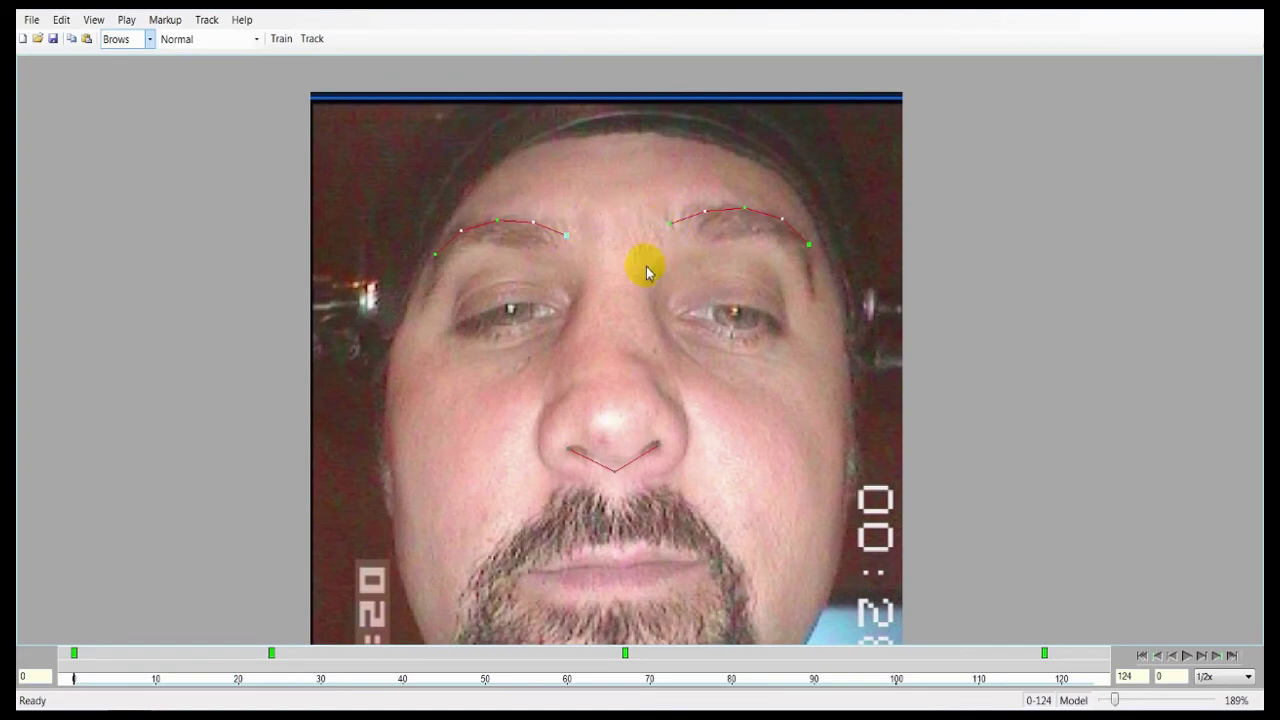
Step: Flip back and forth between the annotated frames to compare the brow landmark positions
{"action": "key", "text": "ctrl+Right"}
{"action": "key", "text": "ctrl+Right"}
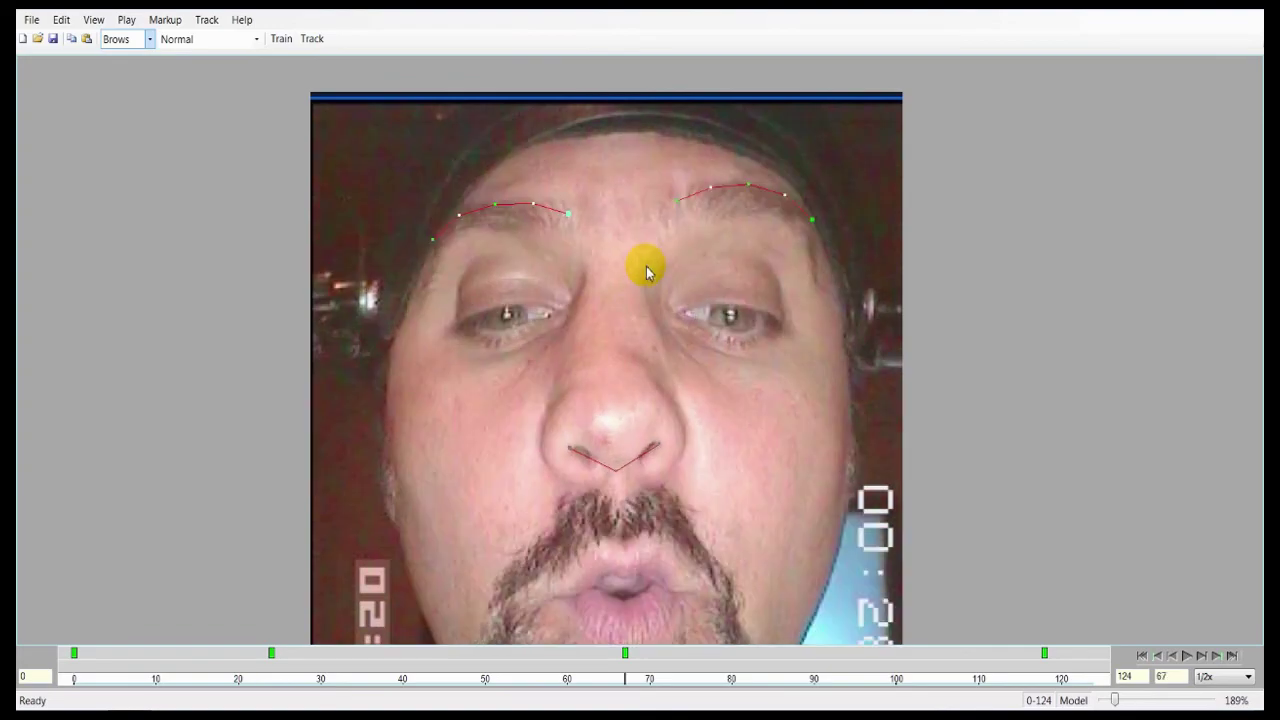
{"action": "key", "text": "ctrl+Right"}
{"action": "key", "text": "ctrl+Right"}
{"action": "key", "text": "ctrl+Left"}
{"action": "key", "text": "ctrl+Right"}
{"action": "key", "text": "ctrl+Left"}
{"action": "key", "text": "ctrl+Right"}
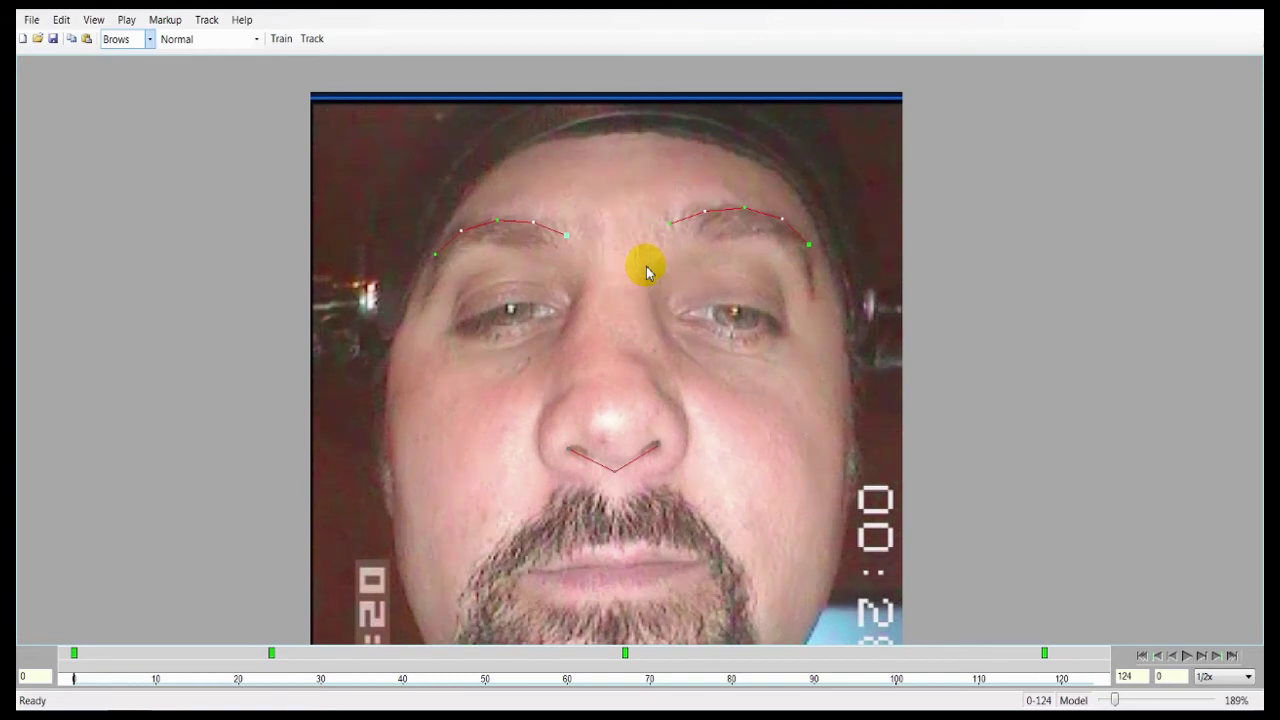
Step: Try to reshape the viewer-left brow on frame 24 by repositioning its inner, outer and arch landmarks
{"action": "key", "text": "ctrl+Right"}
{"action": "key", "text": "ctrl+Right"}
{"action": "left_click_drag", "start_coordinate": [566, 206], "coordinate": [557, 216]}
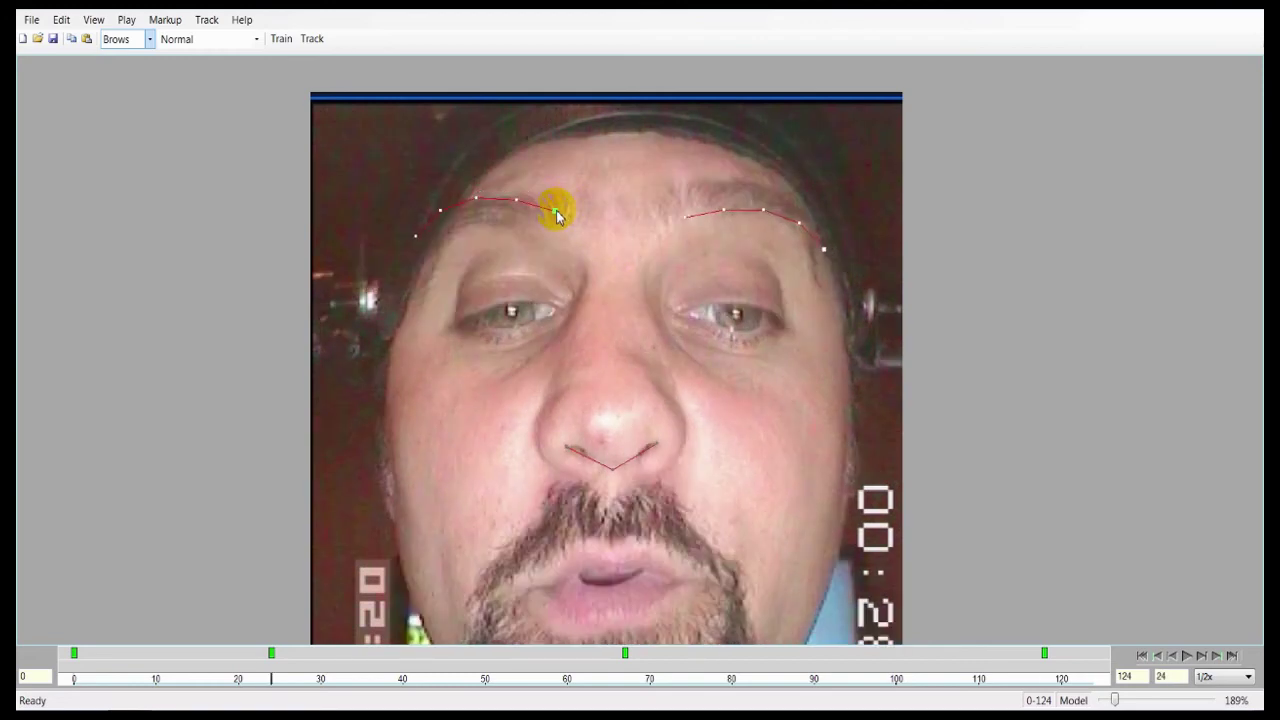
{"action": "left_click_drag", "start_coordinate": [416, 236], "coordinate": [425, 265]}
{"action": "left_click_drag", "start_coordinate": [471, 214], "coordinate": [475, 200]}
{"action": "left_click", "coordinate": [441, 223]}
{"action": "left_click", "coordinate": [517, 197]}
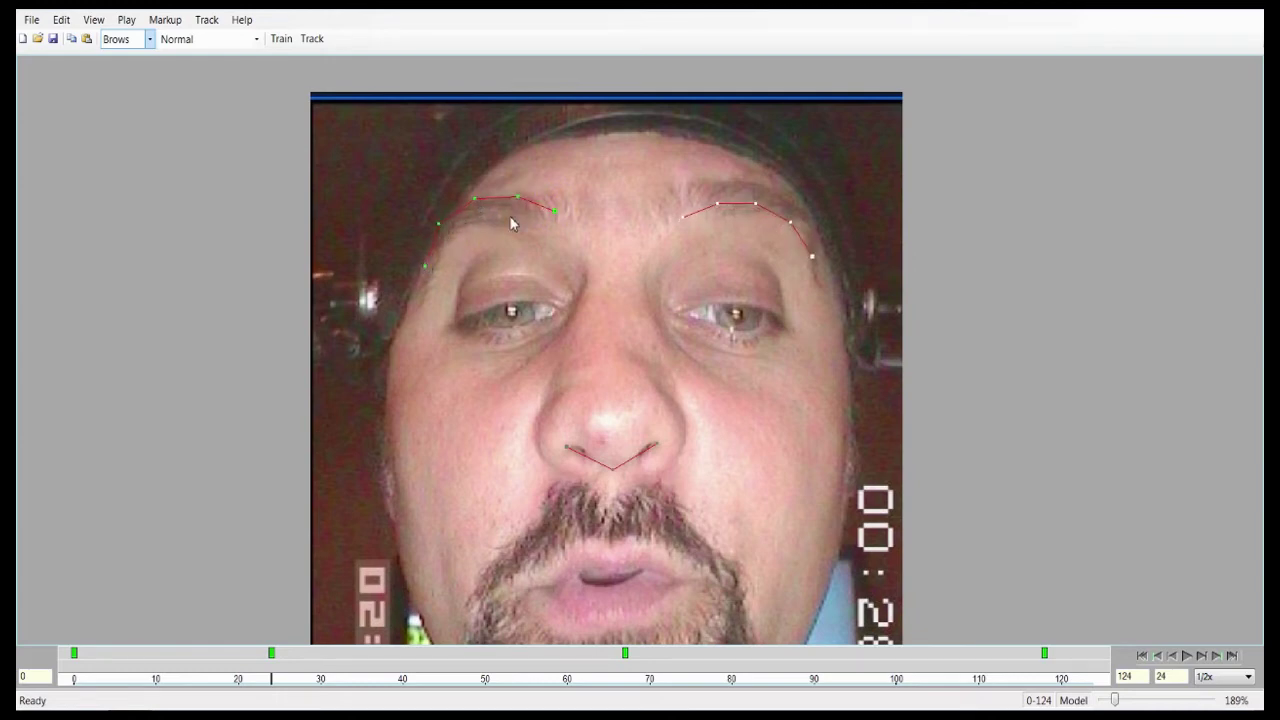
Step: Undo the last landmark move and delete the manual brow corrections from frame 24
{"action": "key", "text": "ctrl+z"}
{"action": "left_click_drag", "start_coordinate": [612, 172], "coordinate": [354, 308]}
{"action": "key", "text": "Delete"}
{"action": "left_click_drag", "start_coordinate": [623, 149], "coordinate": [963, 312]}
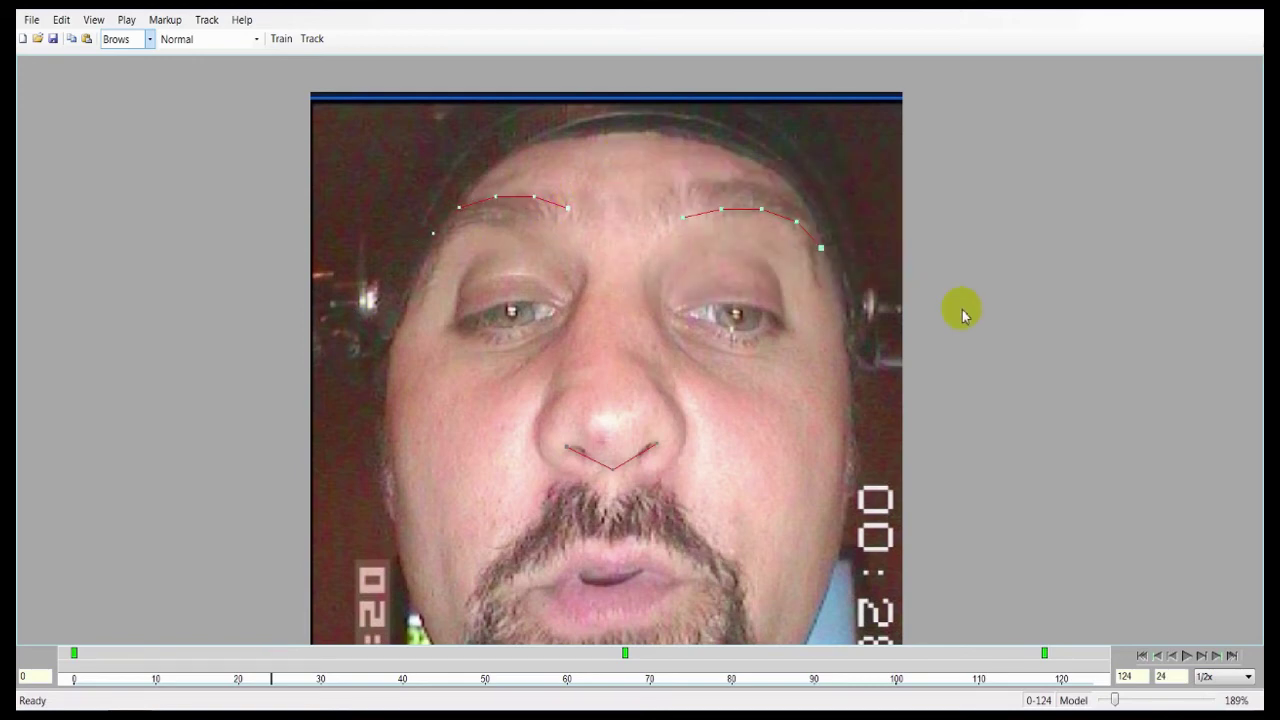
{"action": "left_click", "coordinate": [960, 311]}
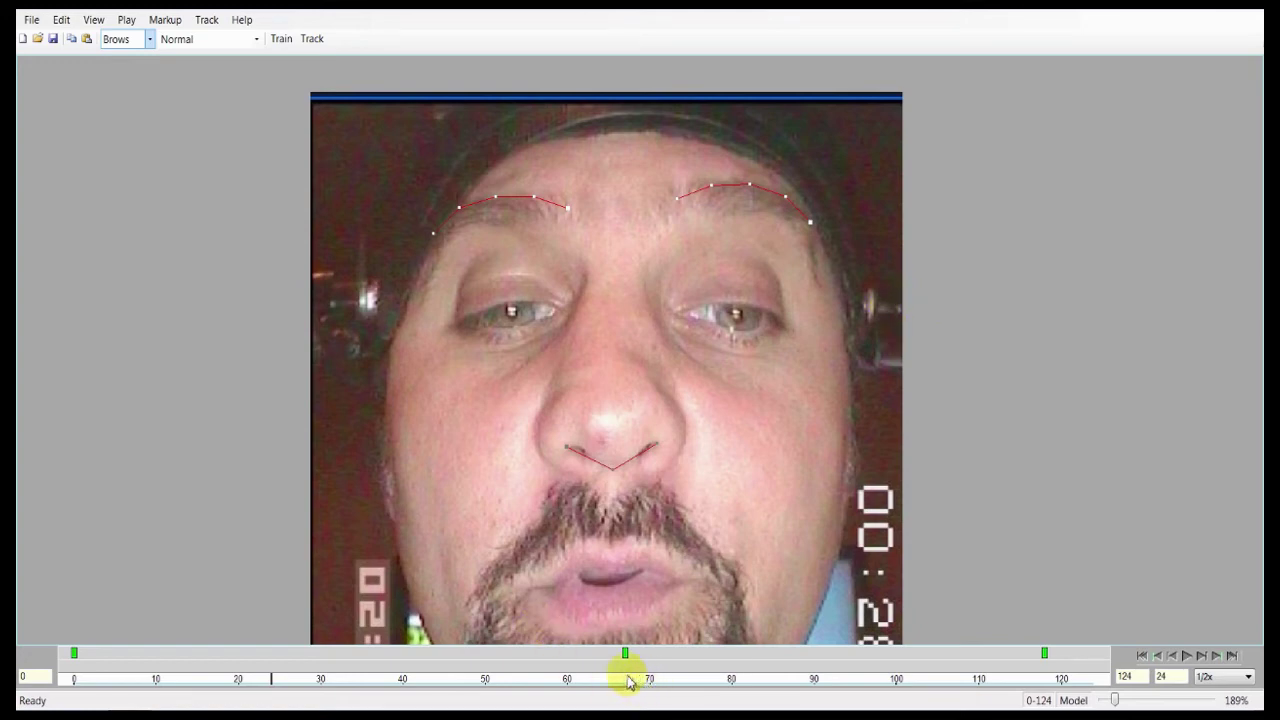
Step: Return to frame 0, fit the whole image in view and step through the annotated brow frames up to frame 118
{"action": "left_click_drag", "start_coordinate": [629, 682], "coordinate": [76, 679]}
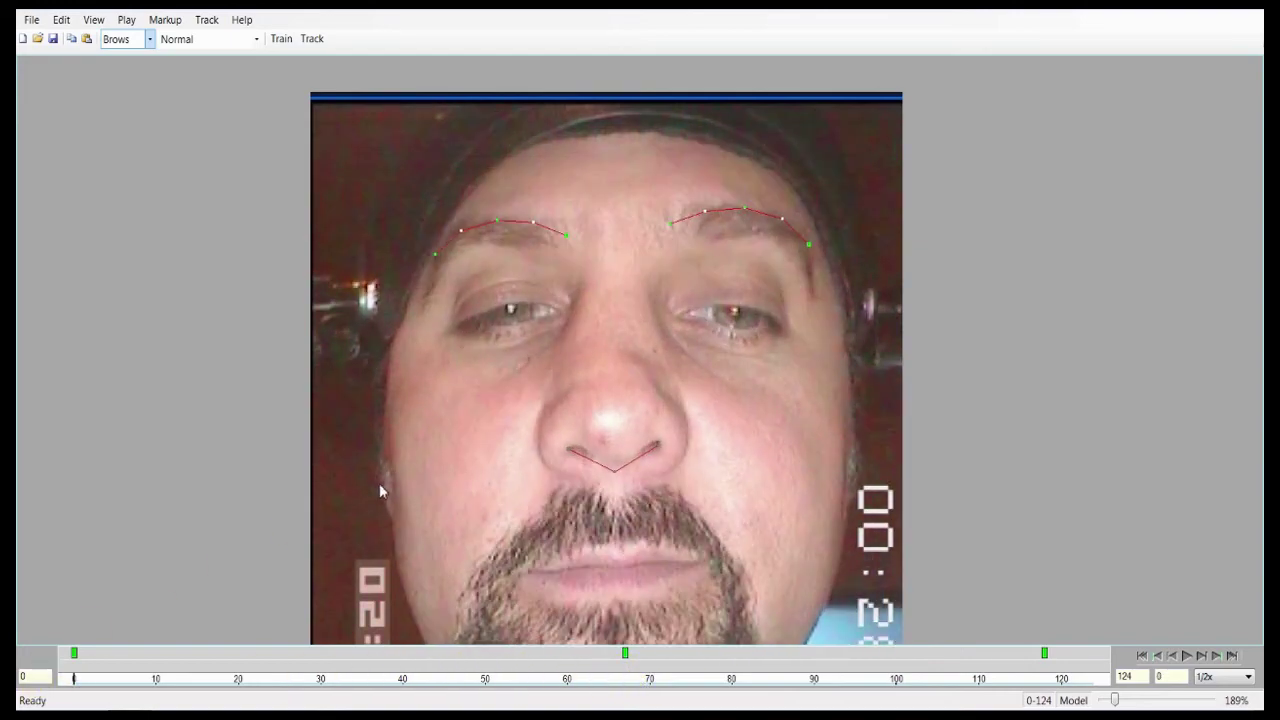
{"action": "double_click", "coordinate": [380, 484]}
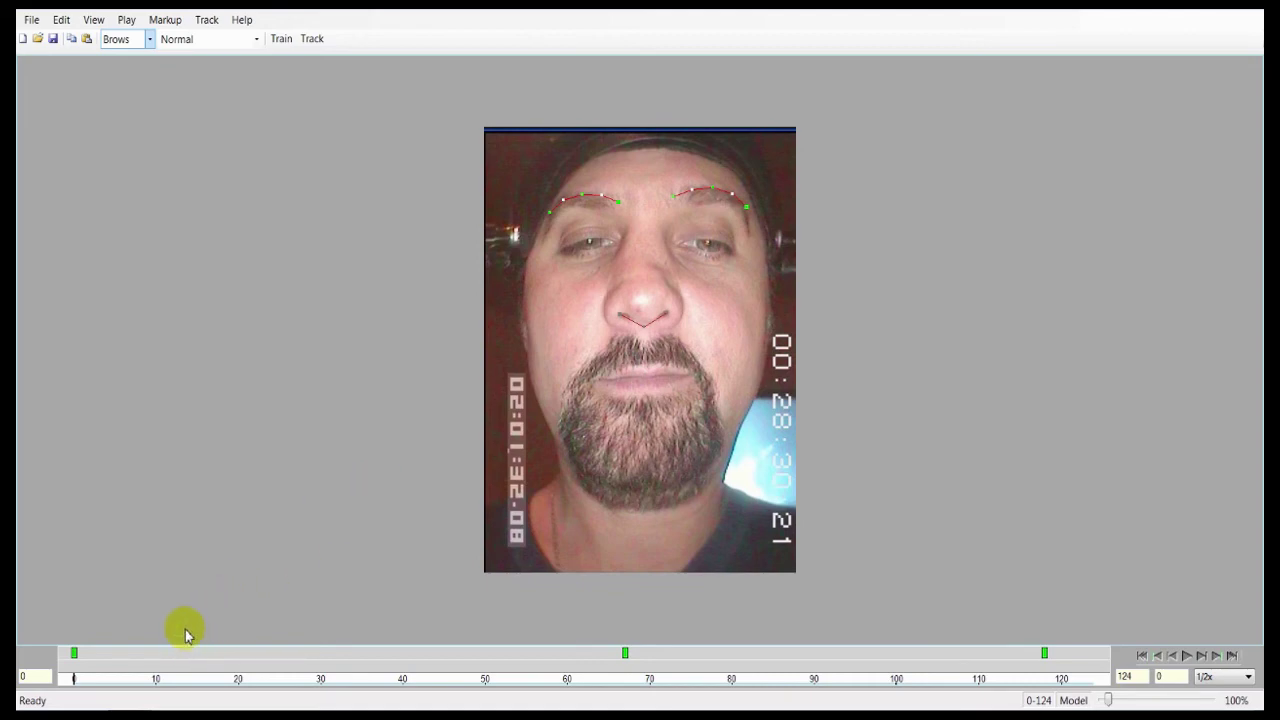
{"action": "key", "text": "ctrl+Right"}
{"action": "key", "text": "ctrl+Right"}
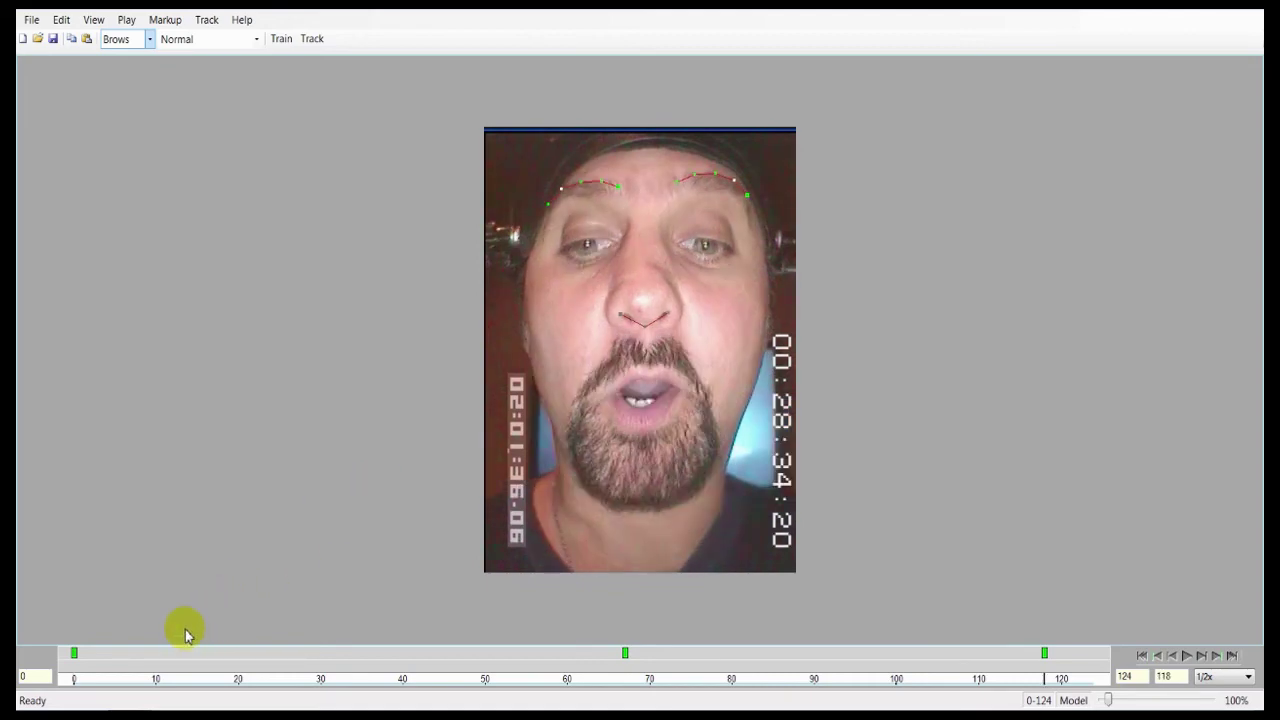
Step: Train the model on the annotated brow frames and track the brows through the video
{"action": "key", "text": "ctrl+t"}
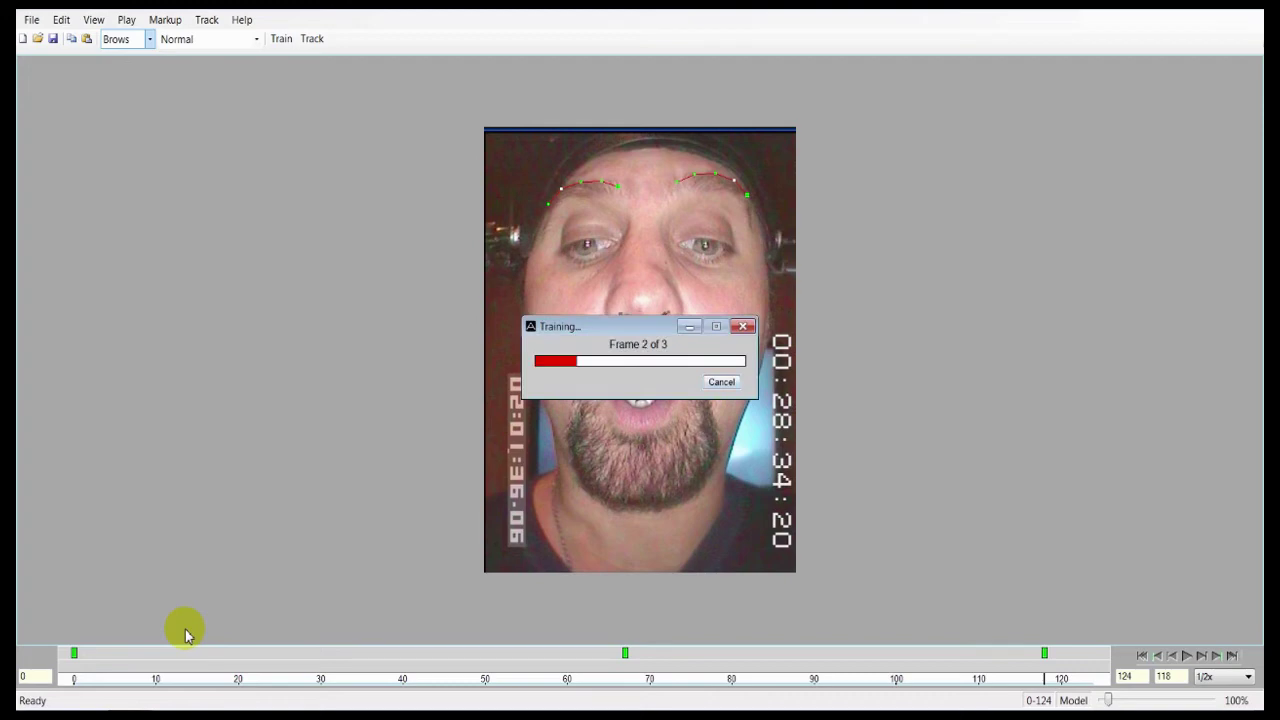
{"action": "left_click", "coordinate": [710, 421]}
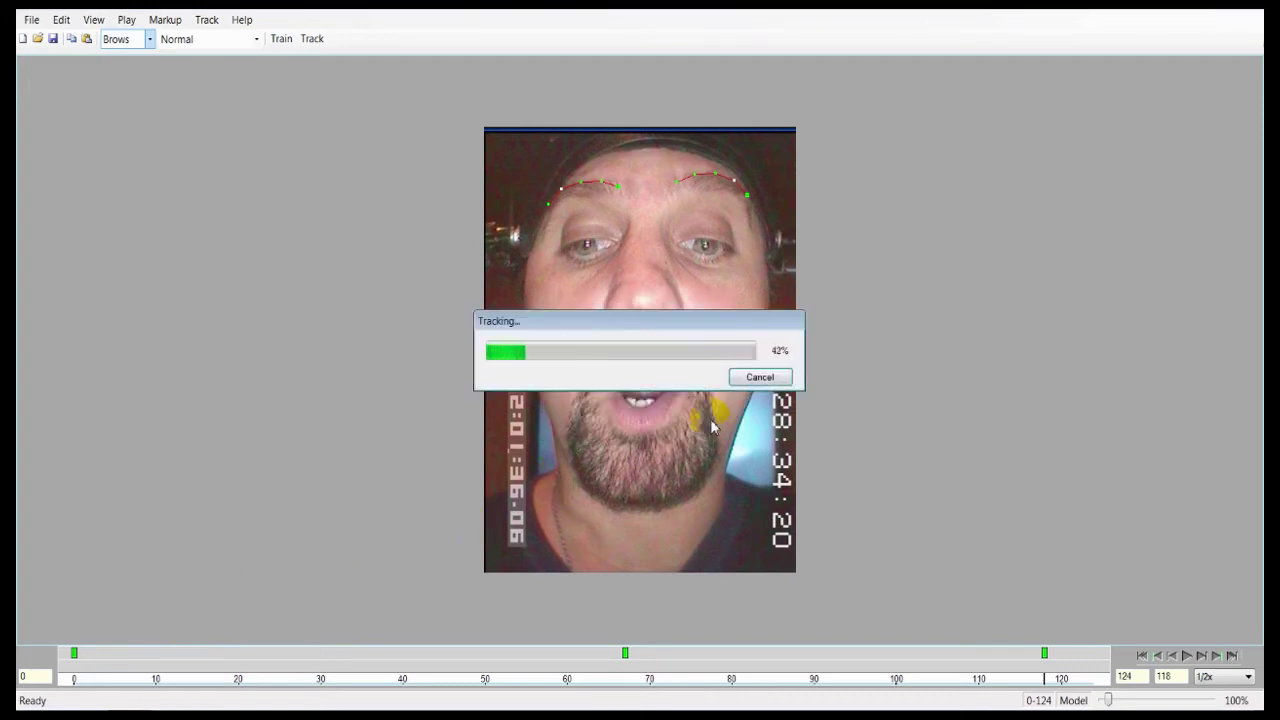
{"action": "left_click", "coordinate": [689, 419]}
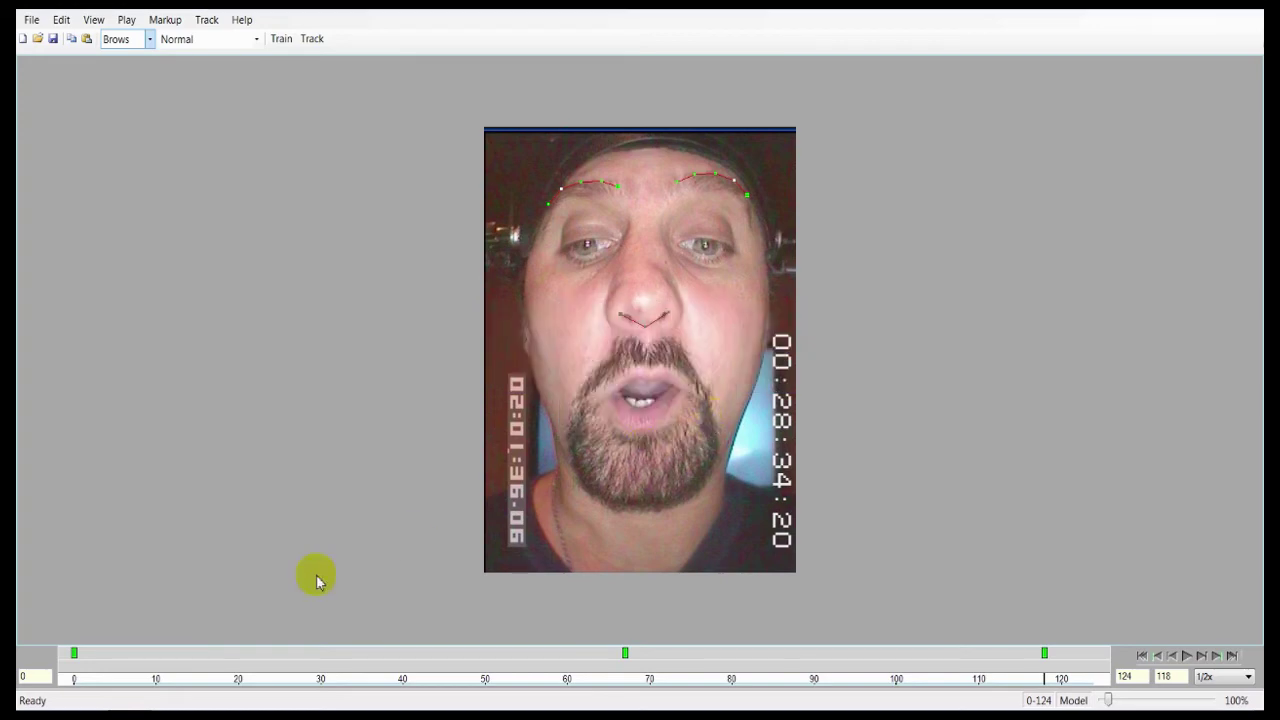
Step: Return to frame 0 and switch the landmark group from Brows to Mouth
{"action": "left_click_drag", "start_coordinate": [94, 677], "coordinate": [36, 675]}
{"action": "scroll", "coordinate": [609, 494], "scroll_direction": "up", "scroll_amount": 2}
{"action": "left_click_drag", "start_coordinate": [271, 511], "coordinate": [287, 440]}
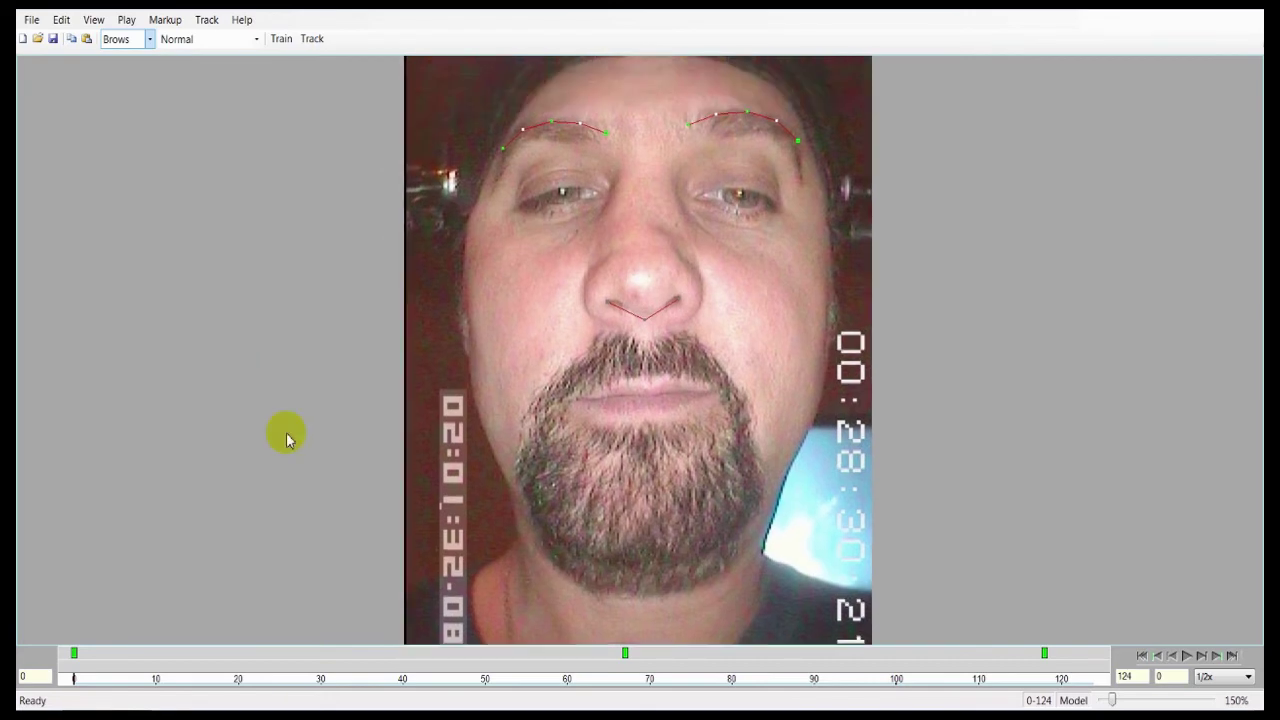
{"action": "left_click", "coordinate": [122, 38]}
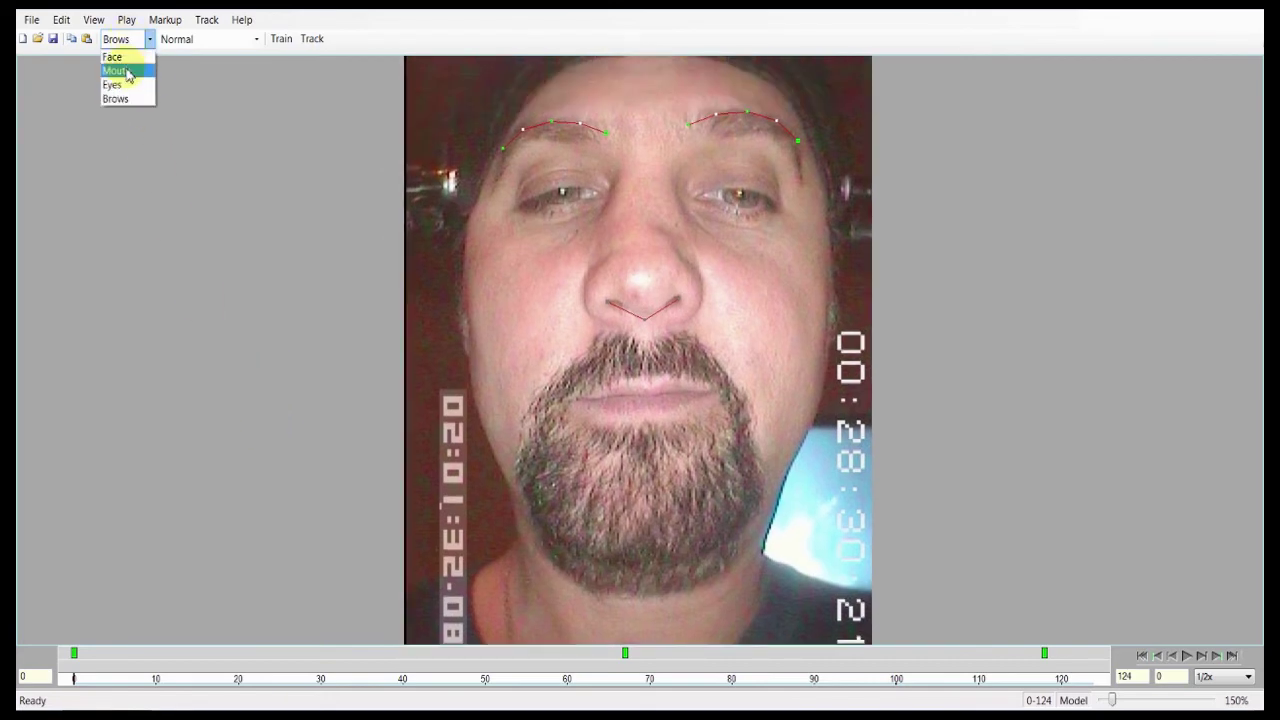
{"action": "left_click", "coordinate": [118, 99]}
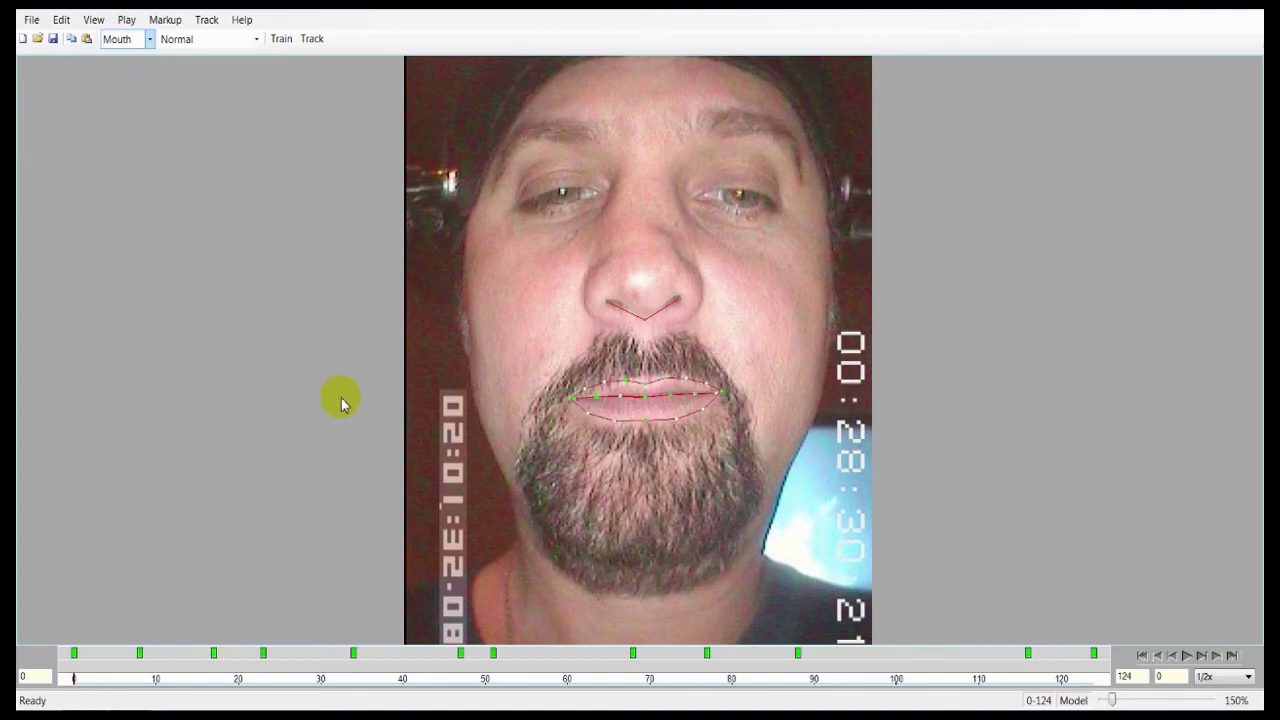
{"action": "scroll", "coordinate": [407, 434], "scroll_direction": "up", "scroll_amount": 1}
{"action": "left_click_drag", "start_coordinate": [407, 434], "coordinate": [397, 329]}
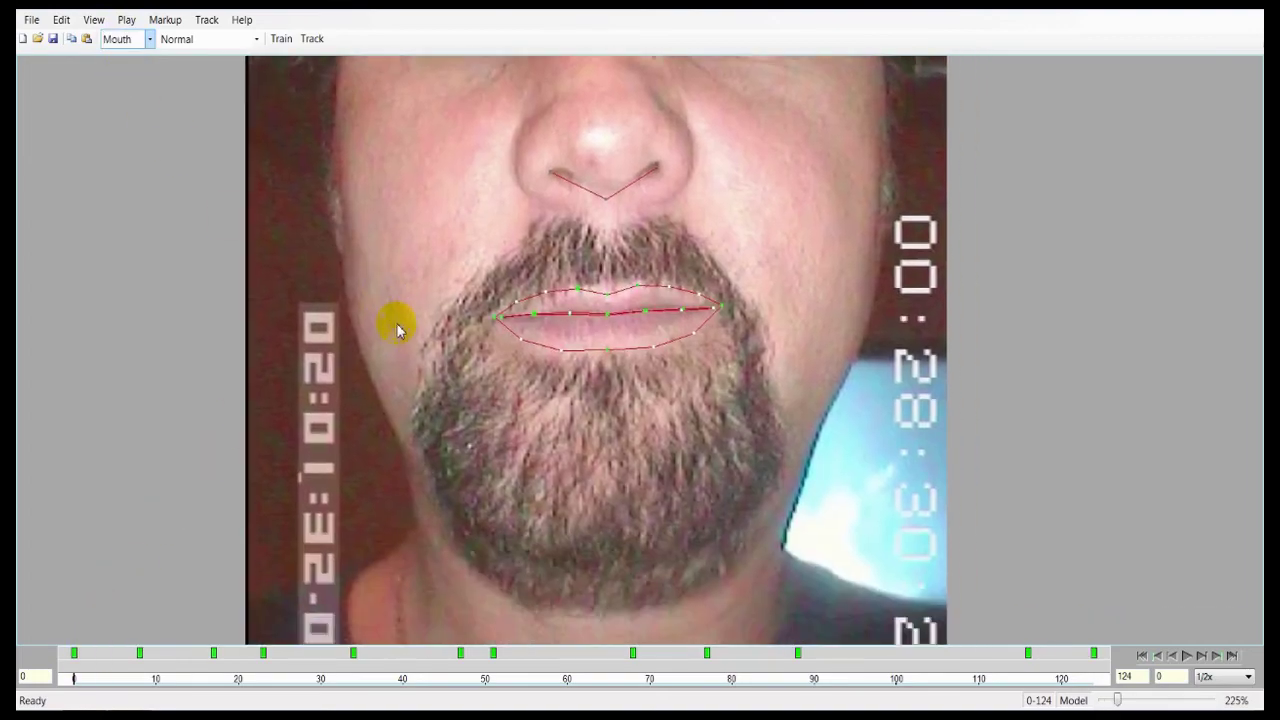
Step: Step through the first annotated frames to examine how the mouth landmarks are placed
{"action": "key", "text": "ctrl+Right"}
{"action": "key", "text": "ctrl+Left"}
{"action": "key", "text": "ctrl+Right"}
{"action": "key", "text": "ctrl+Right"}
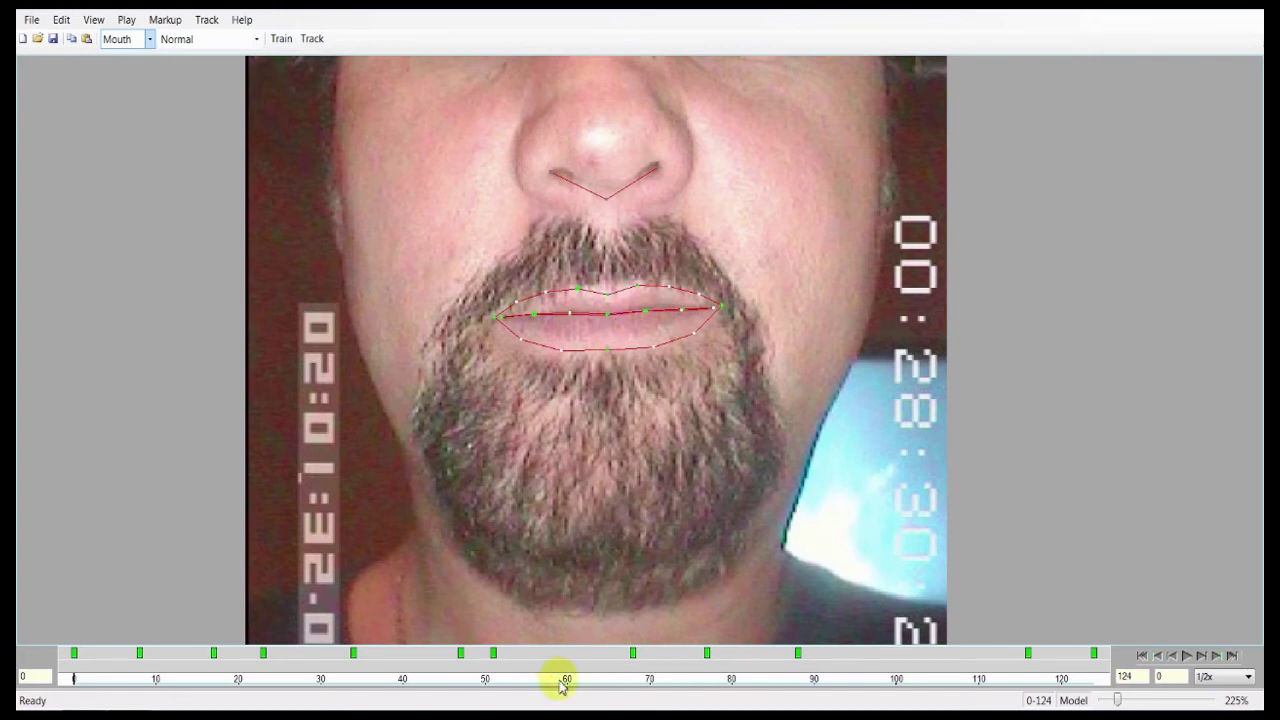
Step: On frame 59, reposition the mouth corner and lip landmarks to fit the open lips
{"action": "left_click", "coordinate": [560, 678]}
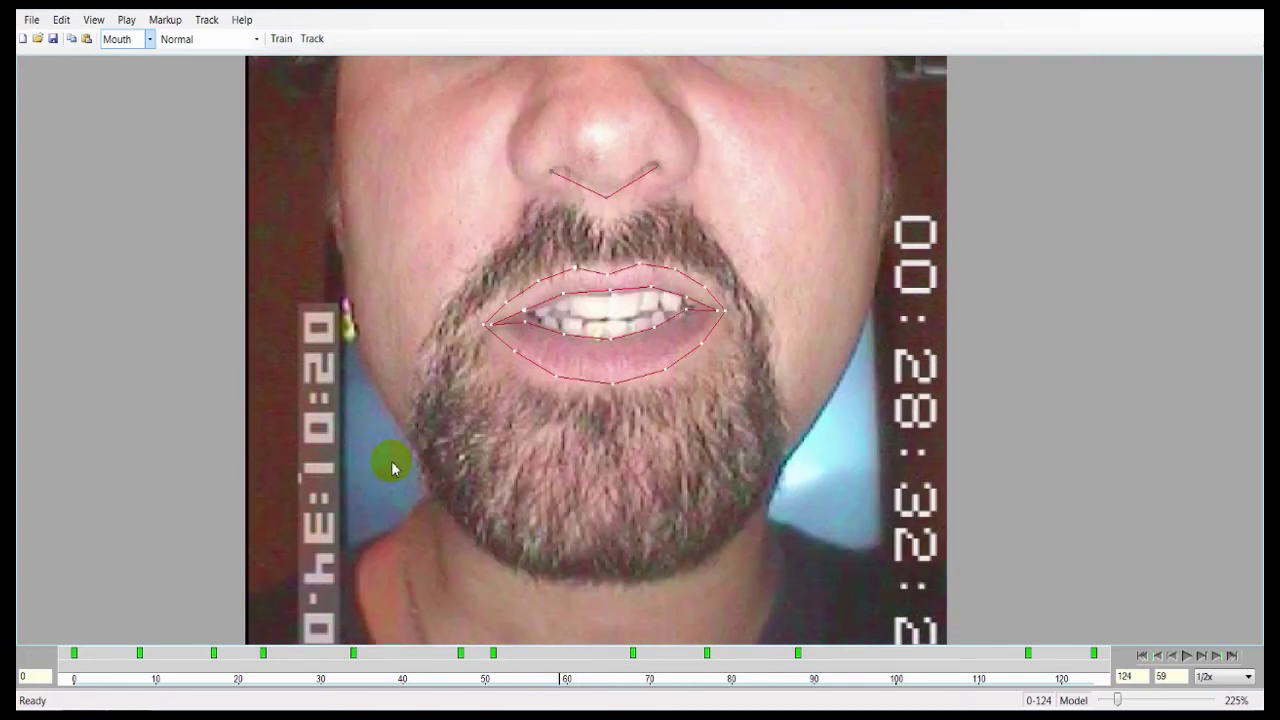
{"action": "left_click_drag", "start_coordinate": [409, 243], "coordinate": [848, 484]}
{"action": "left_click", "coordinate": [484, 330]}
{"action": "mouse_move", "coordinate": [484, 328]}
{"action": "left_mouse_down"}
{"action": "mouse_move", "coordinate": [506, 480]}
{"action": "mouse_move", "coordinate": [434, 463]}
{"action": "mouse_move", "coordinate": [486, 369]}
{"action": "mouse_move", "coordinate": [486, 323]}
{"action": "mouse_move", "coordinate": [503, 326]}
{"action": "left_mouse_up"}
{"action": "left_click", "coordinate": [749, 323]}
{"action": "left_click_drag", "start_coordinate": [749, 323], "coordinate": [722, 313]}
{"action": "left_click_drag", "start_coordinate": [566, 260], "coordinate": [613, 387]}
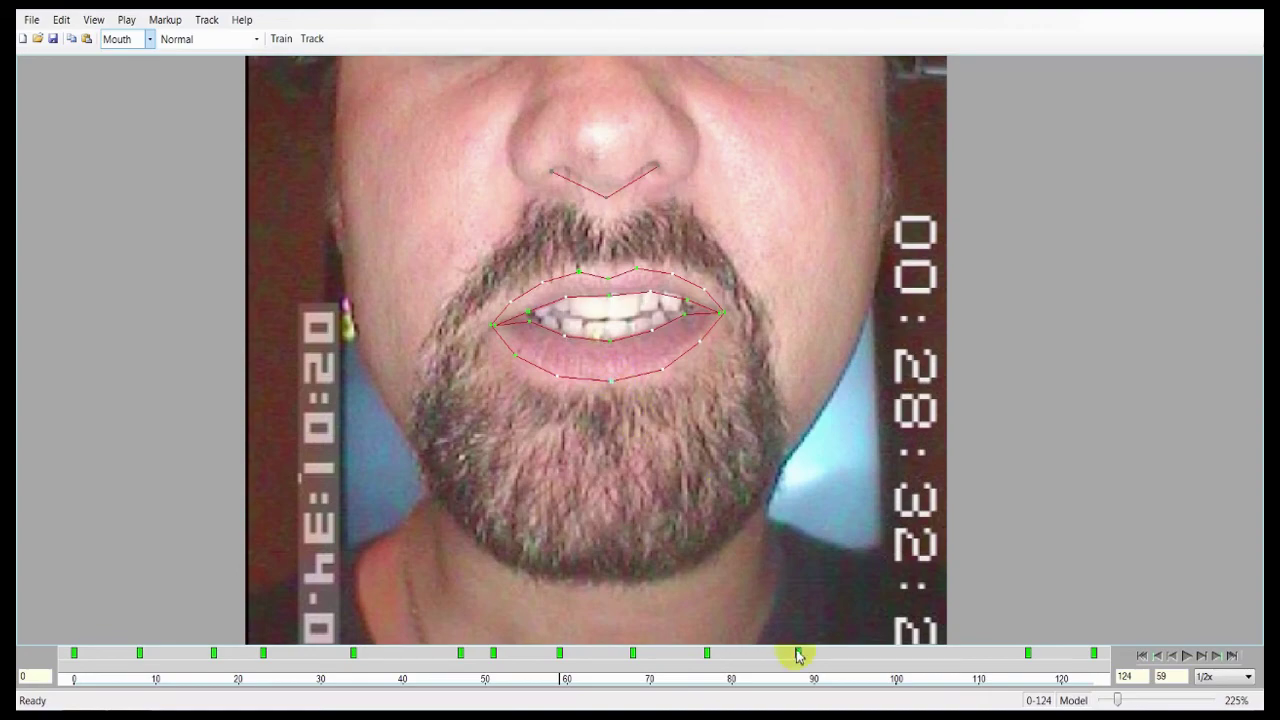
Step: Check the mouth landmarks on frame 124, train the model on the annotated mouth frames and track the mouth
{"action": "left_click_drag", "start_coordinate": [868, 674], "coordinate": [1092, 678]}
{"action": "scroll", "coordinate": [798, 538], "scroll_direction": "down", "scroll_amount": 2}
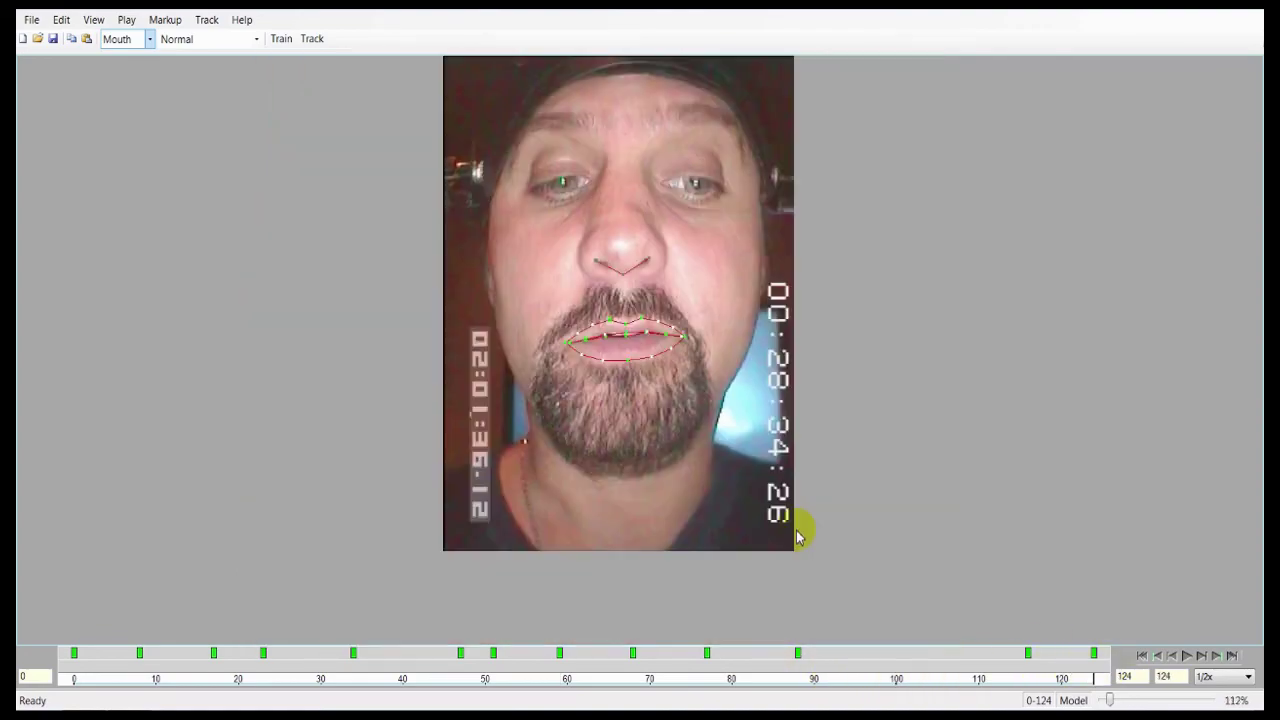
{"action": "scroll", "coordinate": [798, 538], "scroll_direction": "down", "scroll_amount": 1}
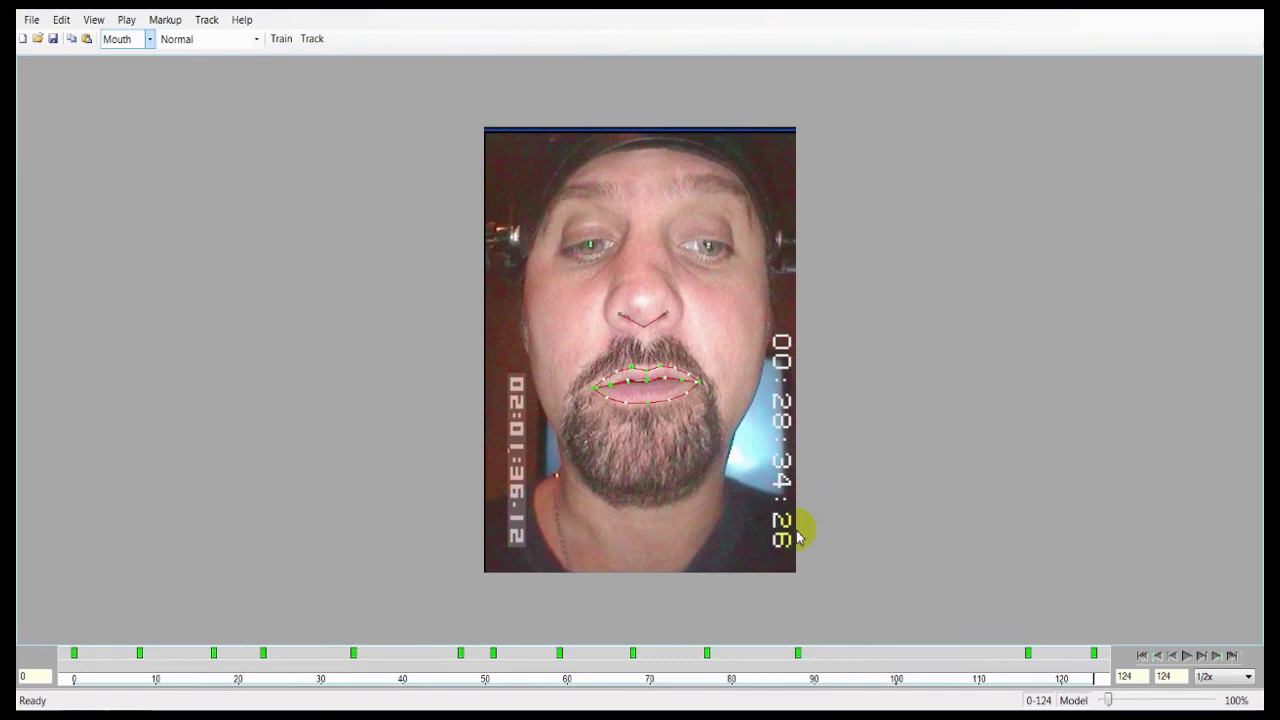
{"action": "scroll", "coordinate": [798, 538], "scroll_direction": "up", "scroll_amount": 1}
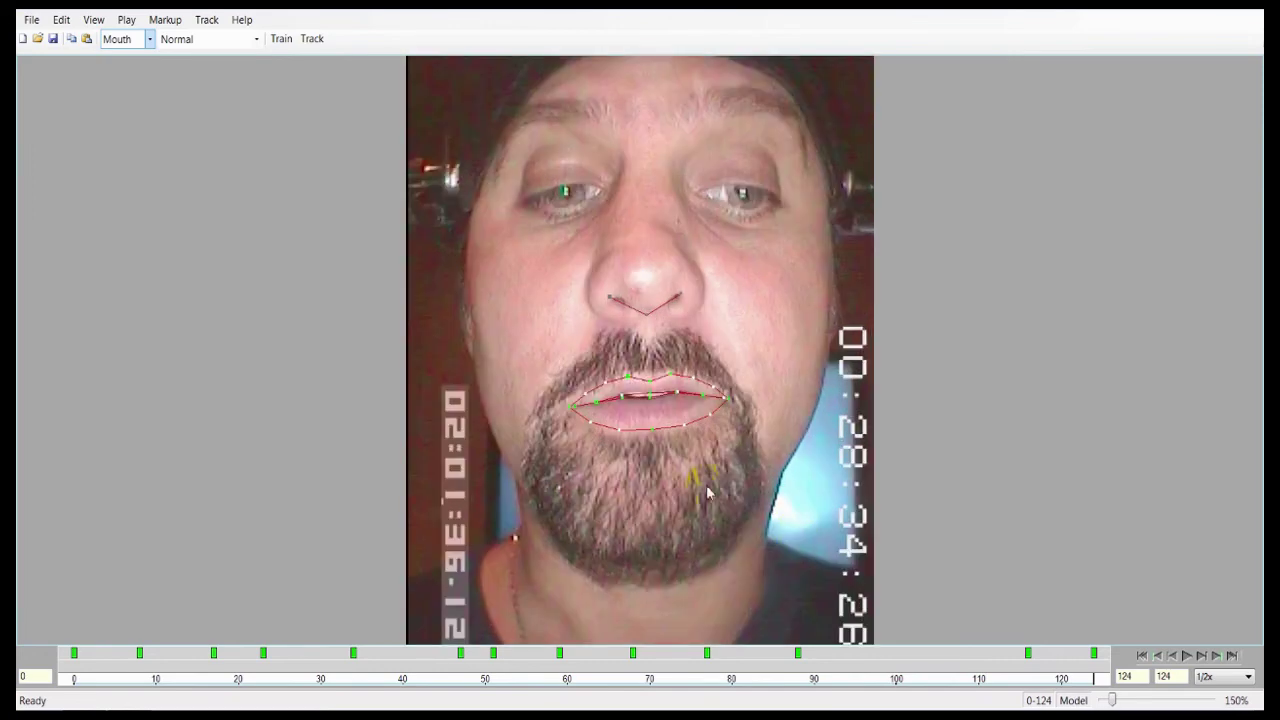
{"action": "key", "text": "ctrl+t"}
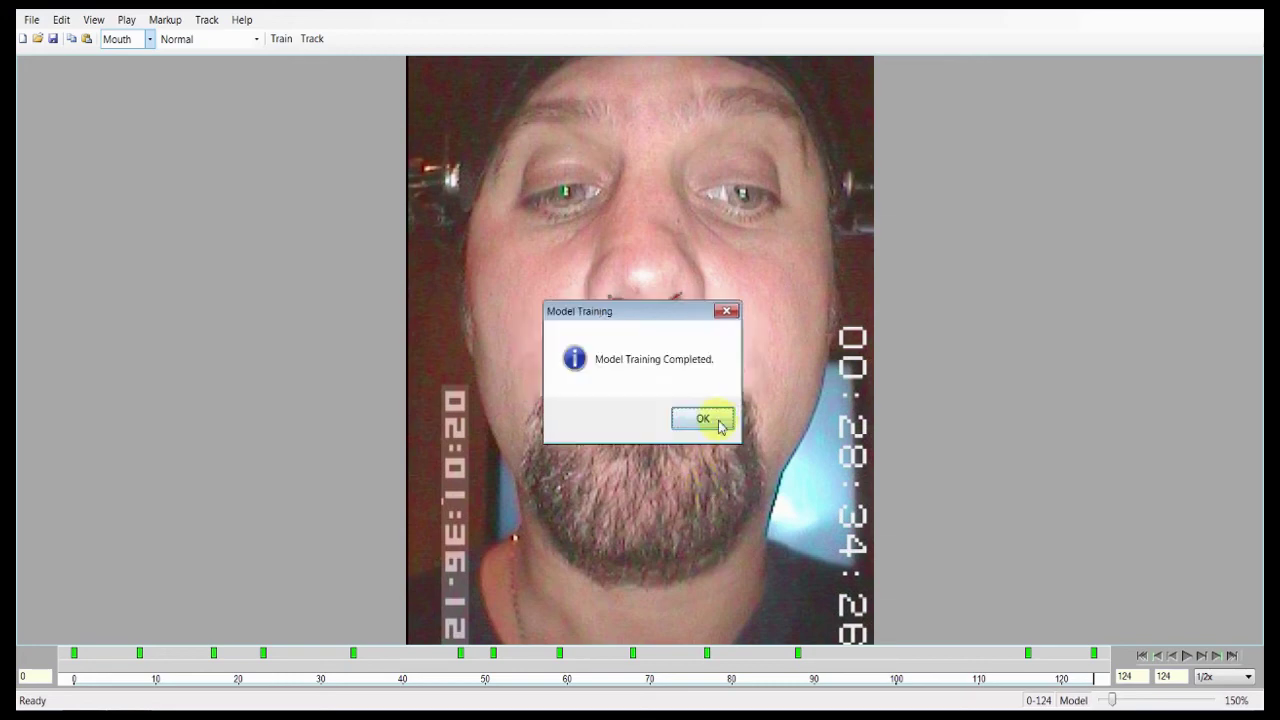
{"action": "left_click", "coordinate": [711, 420]}
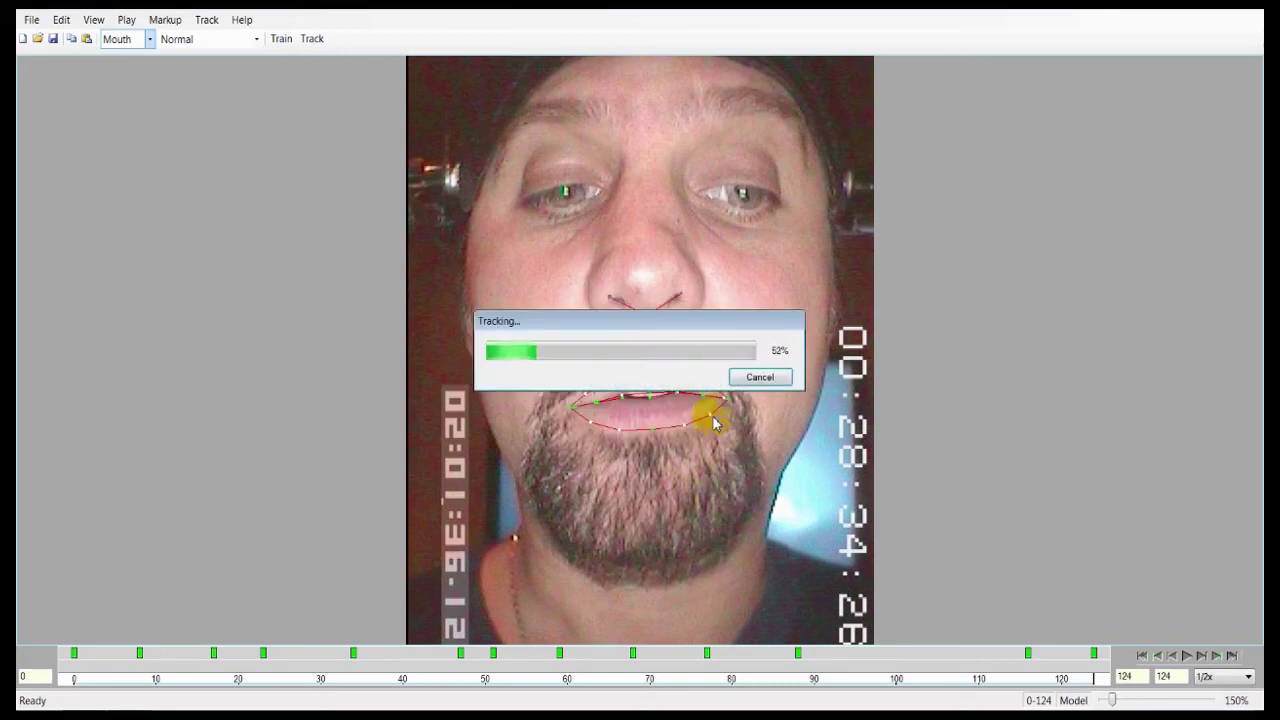
{"action": "left_click", "coordinate": [690, 417]}
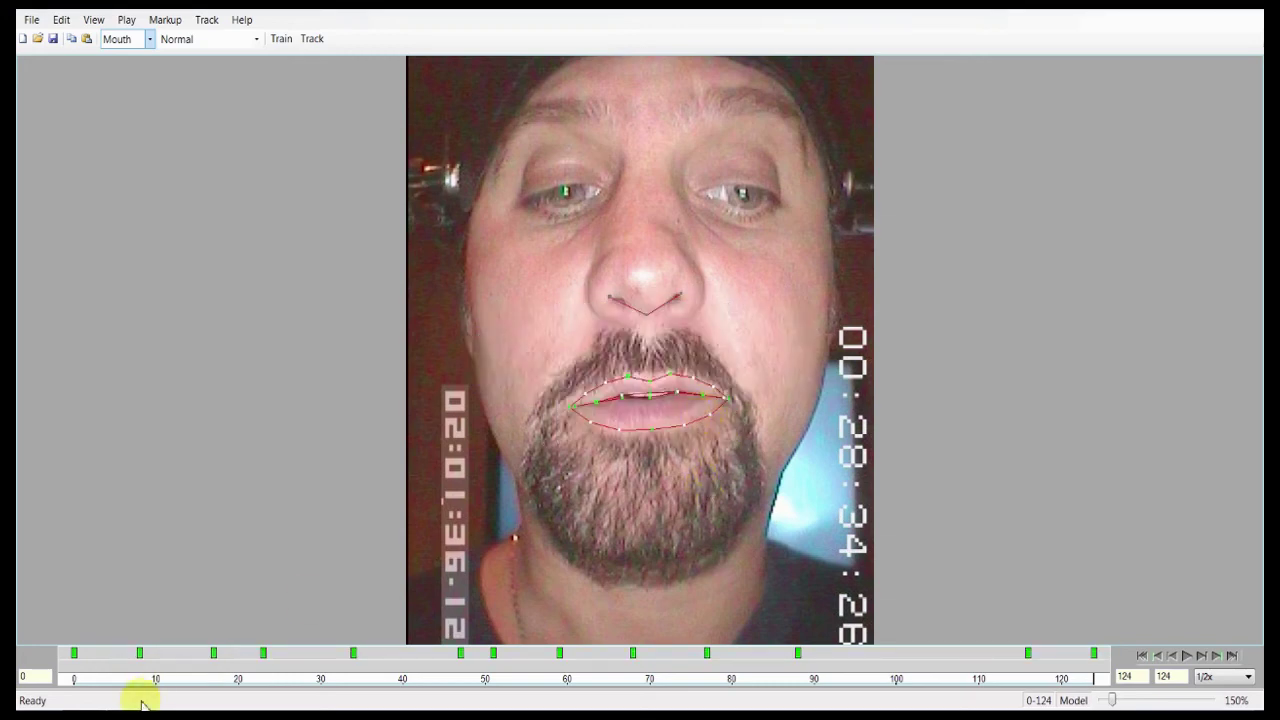
Step: Play back the mouth tracking from the start and return to frame 0 to inspect the lip landmarks
{"action": "left_click", "coordinate": [64, 676]}
{"action": "key", "text": "space"}
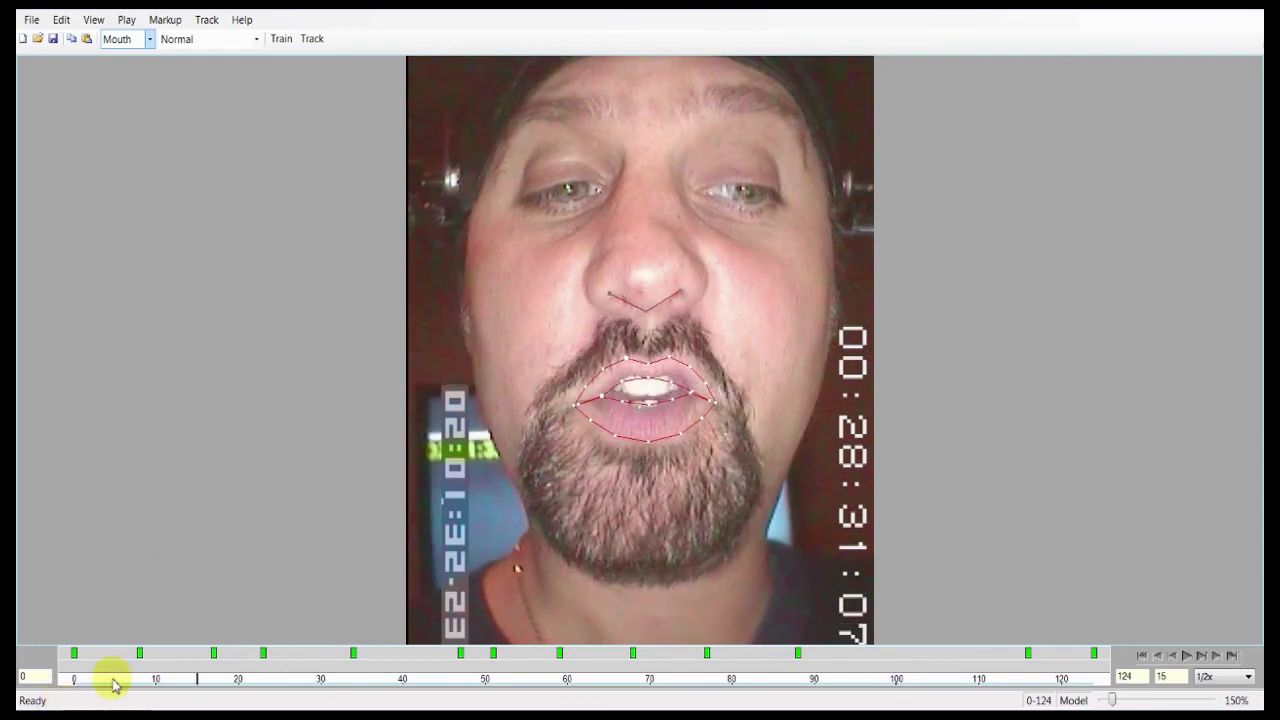
{"action": "left_click_drag", "start_coordinate": [109, 676], "coordinate": [76, 678]}
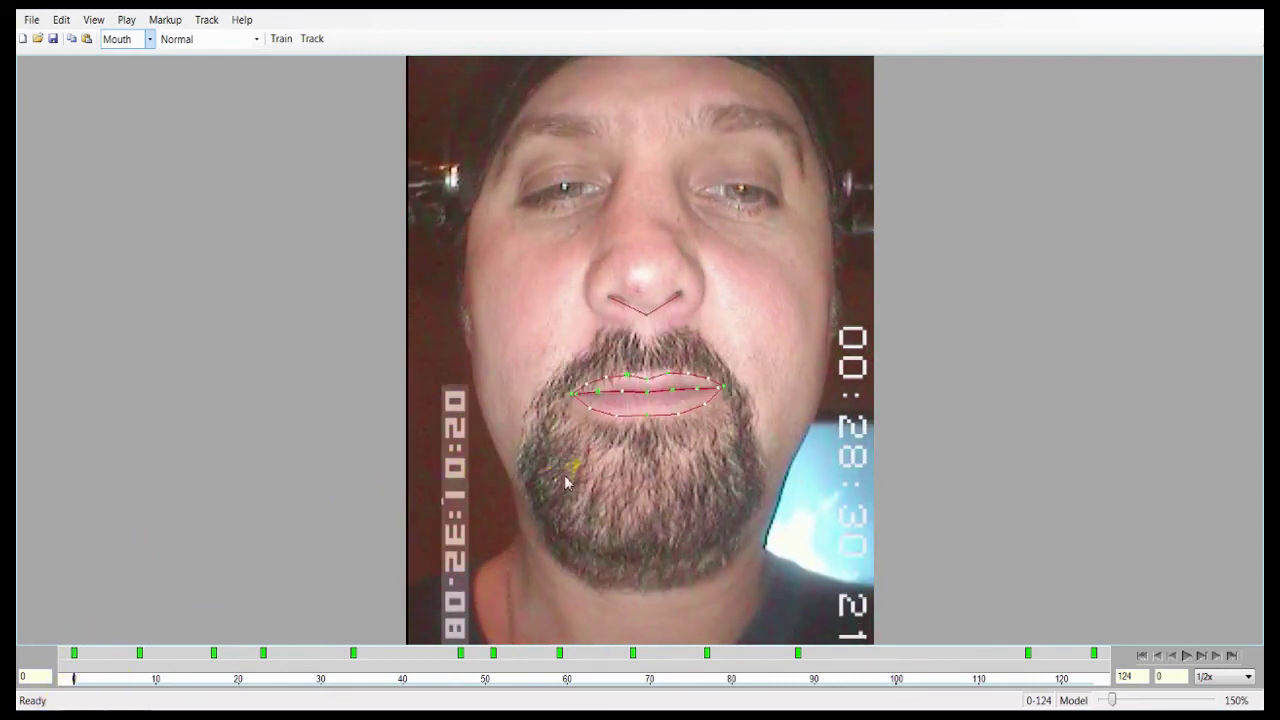
{"action": "scroll", "coordinate": [564, 475], "scroll_direction": "up", "scroll_amount": 3}
{"action": "scroll", "coordinate": [564, 484], "scroll_direction": "down", "scroll_amount": 2}
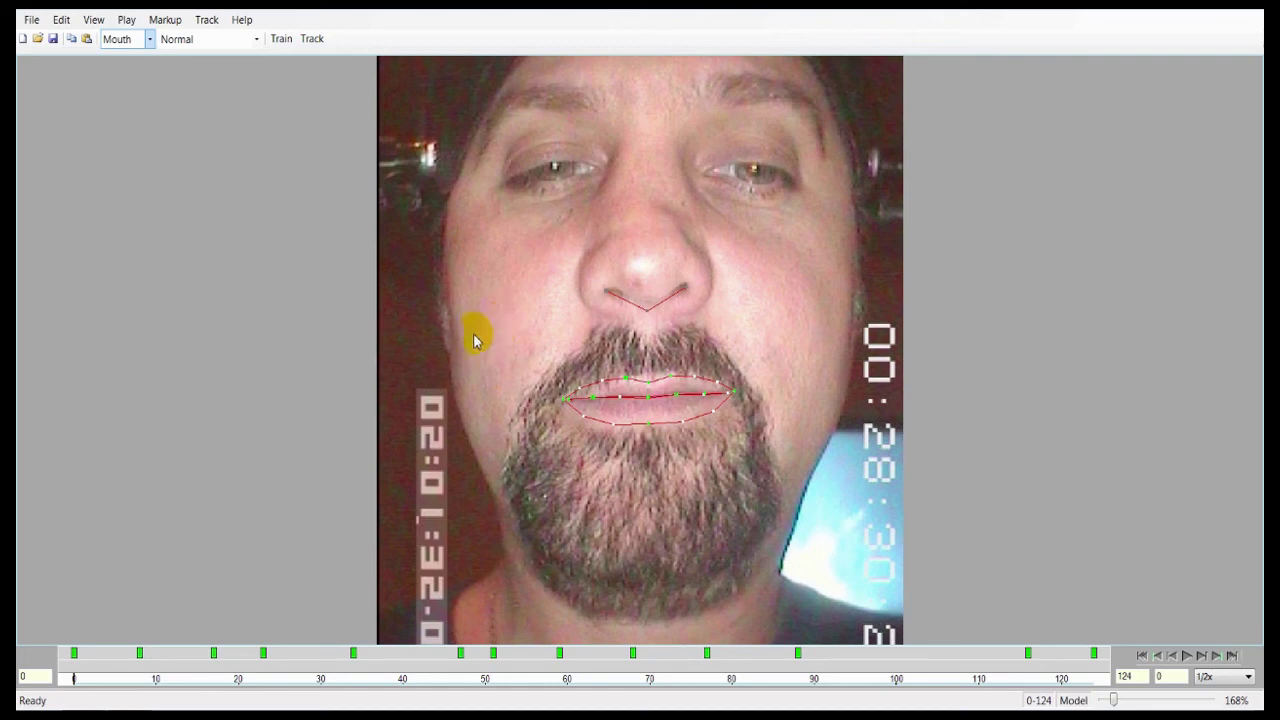
Step: Switch the landmark group to Face so that the brows, eyes and mouth are shown together
{"action": "left_click", "coordinate": [124, 38]}
{"action": "left_click", "coordinate": [133, 75]}
{"action": "left_click", "coordinate": [338, 470]}
{"action": "scroll", "coordinate": [338, 470], "scroll_direction": "down", "scroll_amount": 1}
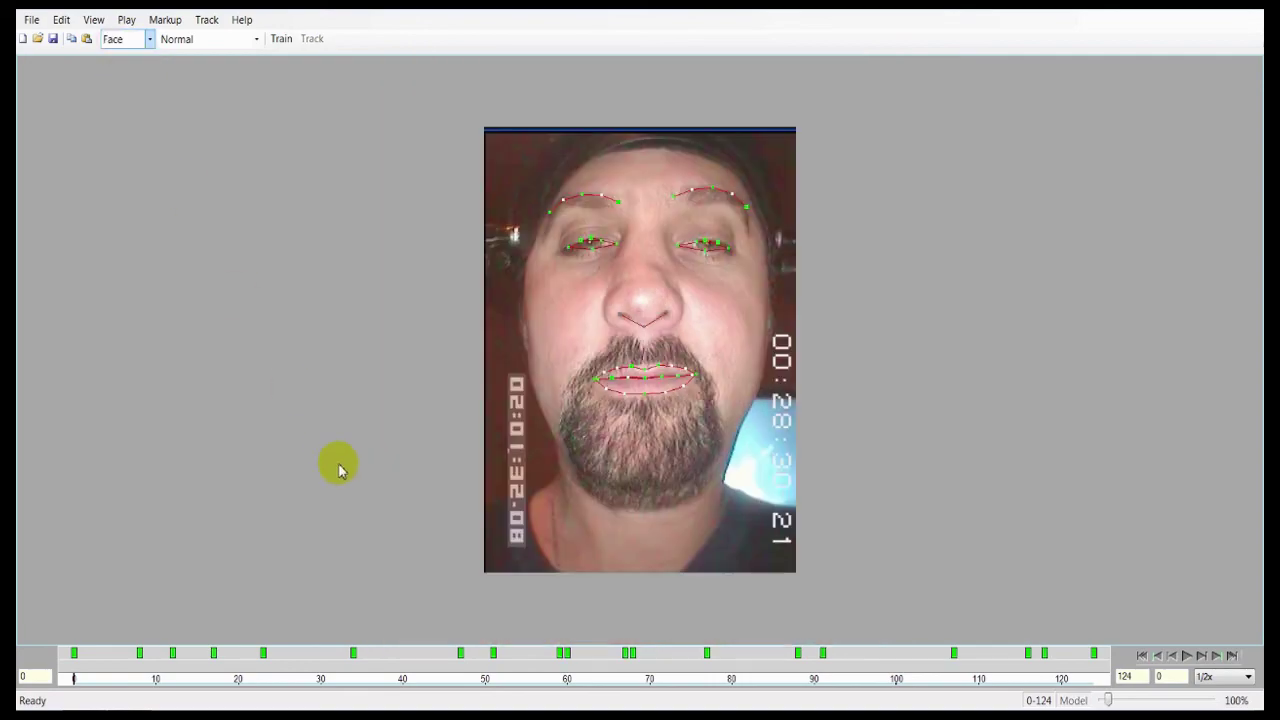
Step: Play back the tracking of the full face, stop it and return to frame 0
{"action": "scroll", "coordinate": [338, 470], "scroll_direction": "up", "scroll_amount": 1}
{"action": "key", "text": "space"}
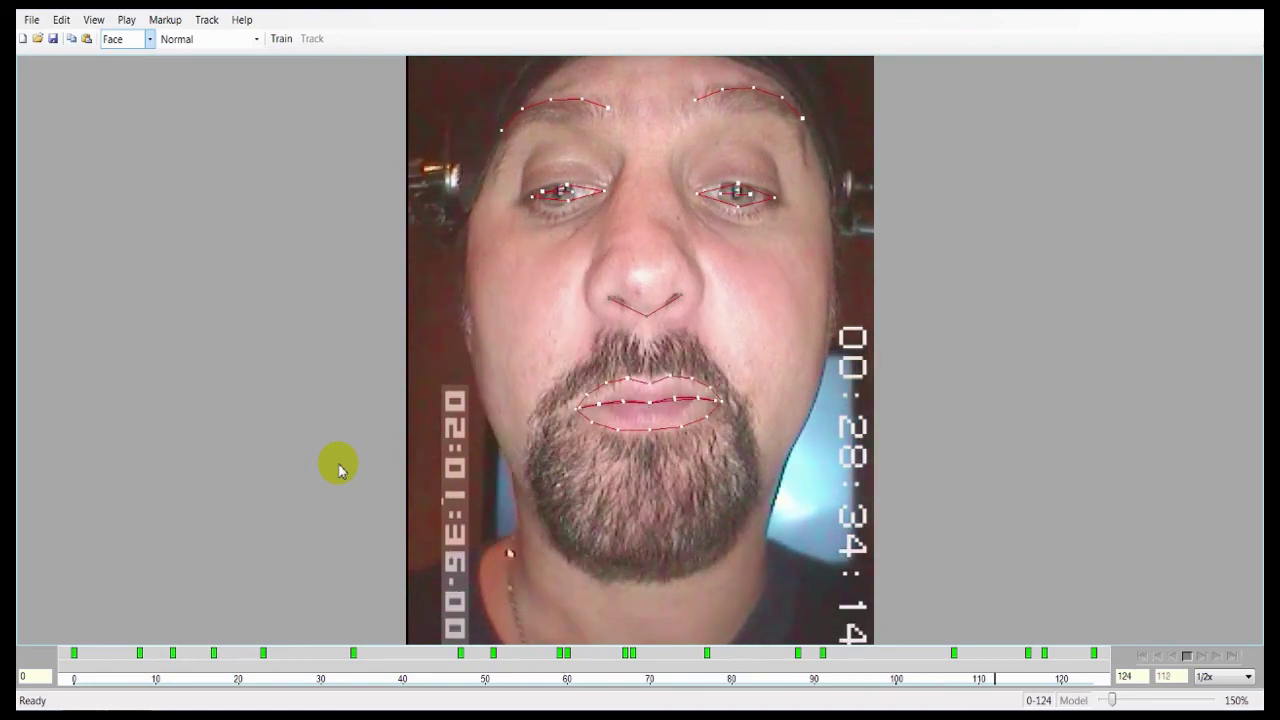
{"action": "key", "text": "space"}
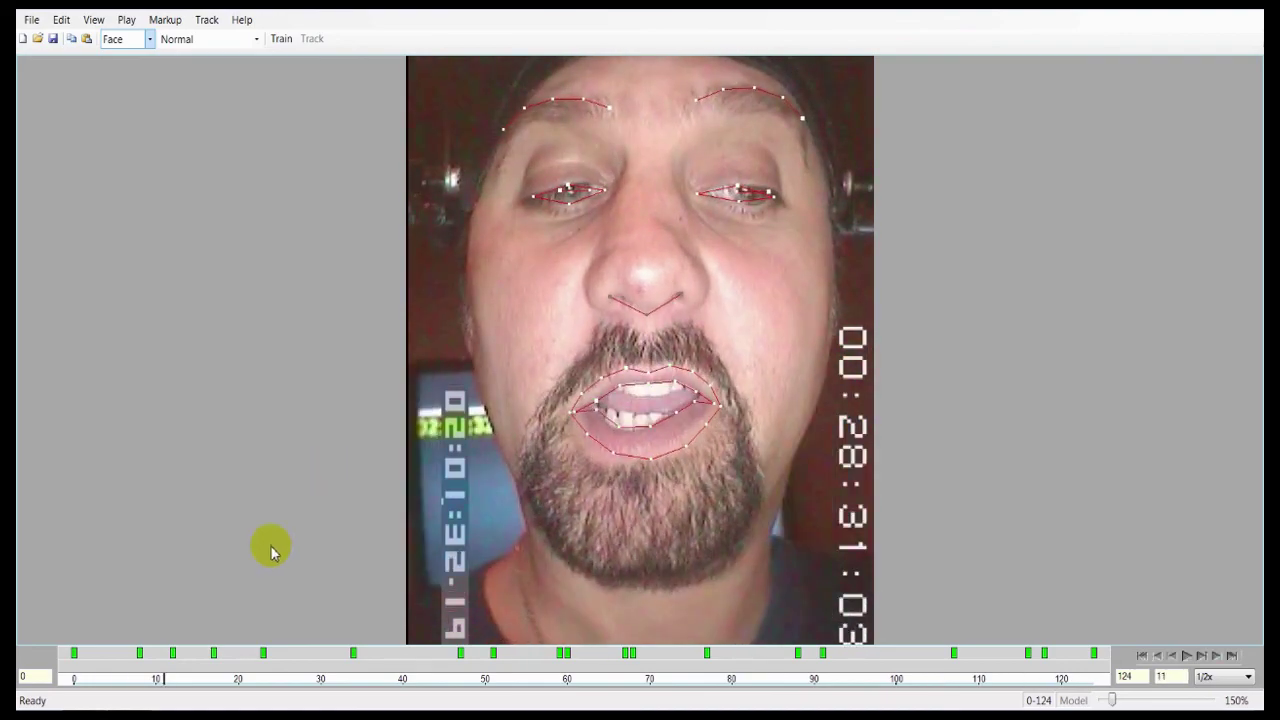
{"action": "left_click_drag", "start_coordinate": [119, 680], "coordinate": [40, 646]}
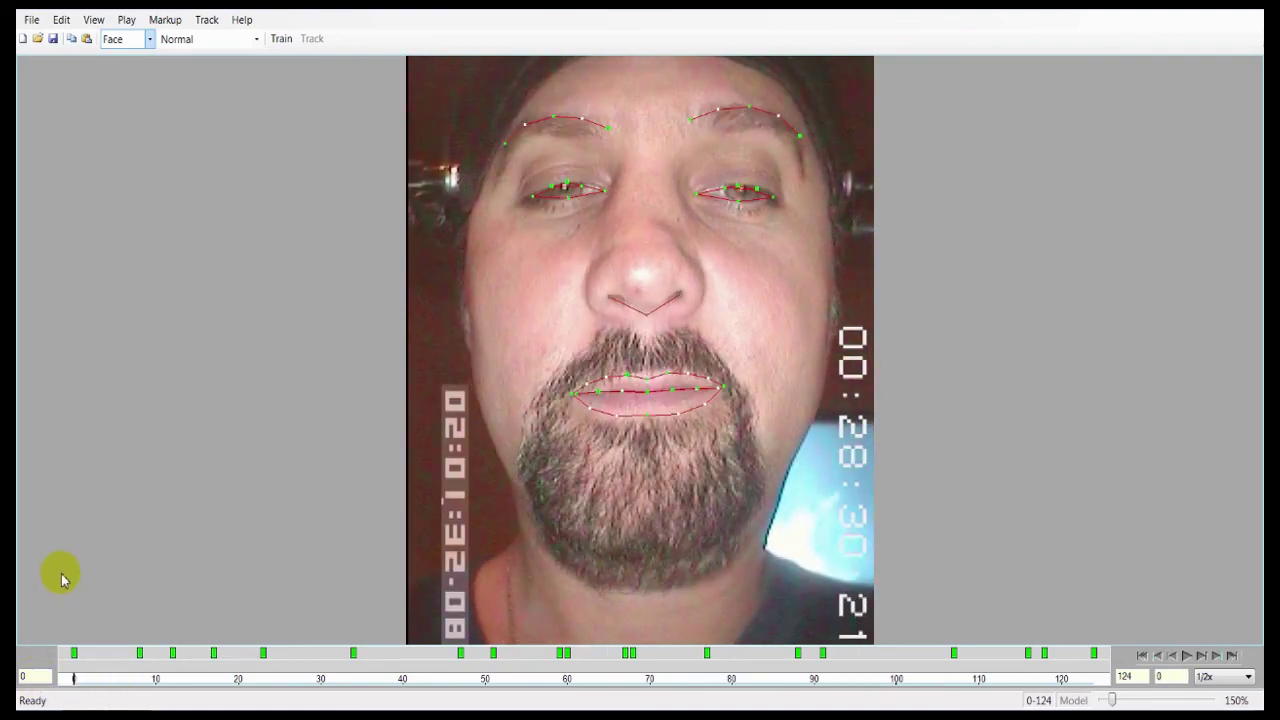